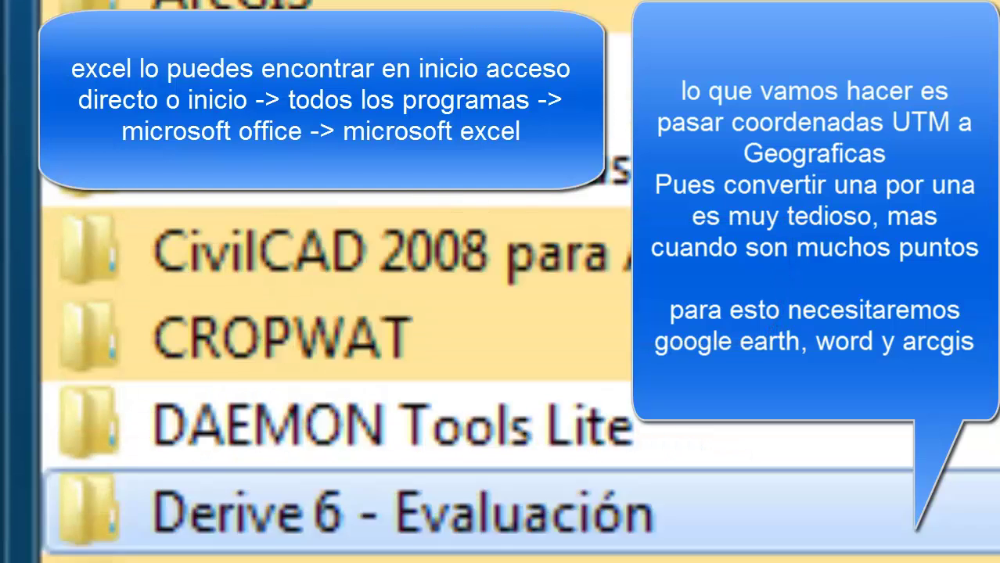
Find Microsoft Excel 2010 within the Microsoft Office folder of the installed programs.
scroll(289, 313, down, 5)
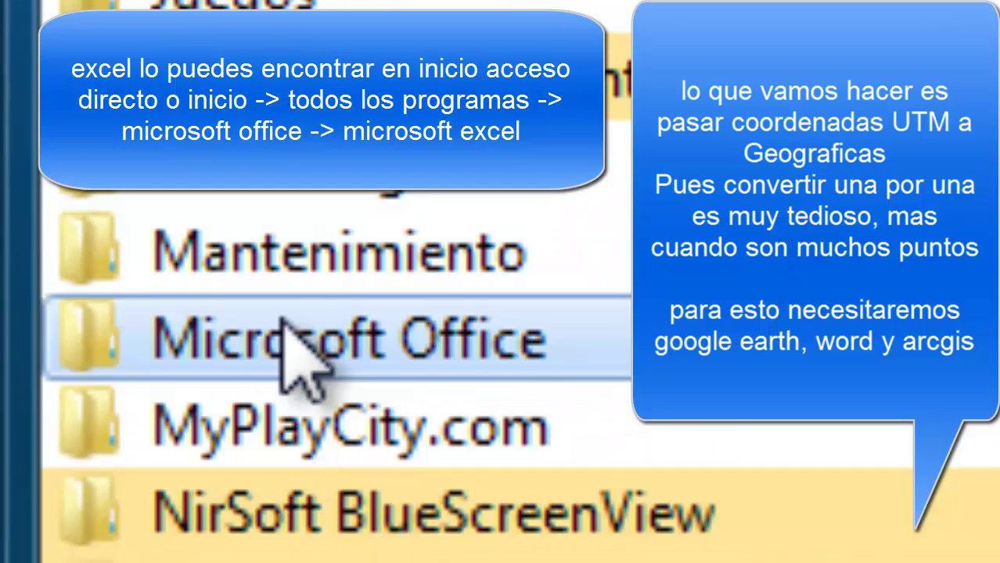
click(286, 335)
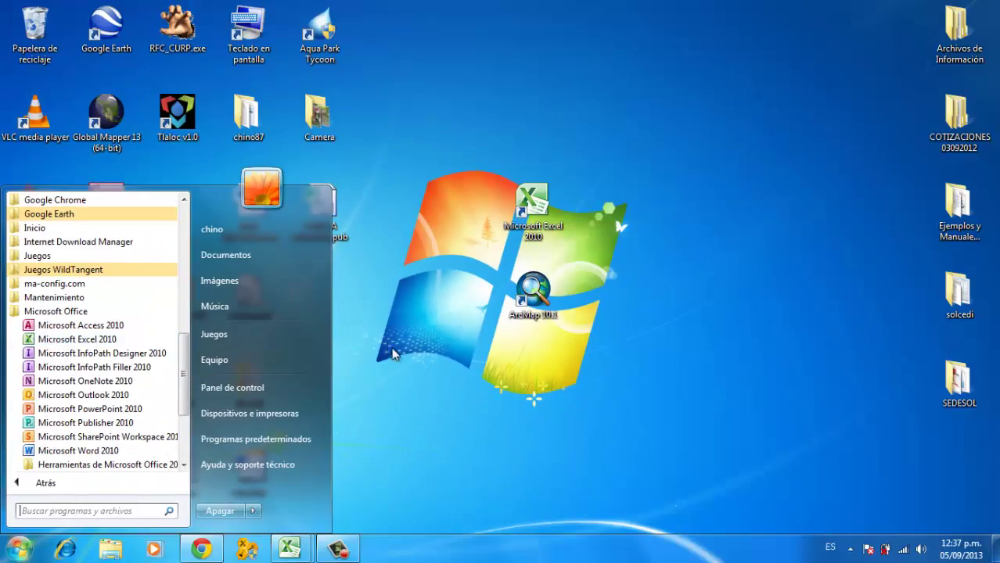
click(374, 386)
Move the ArcMap 10.1 desktop shortcut beside the Microsoft Excel 2010 shortcut.
drag(563, 305, 610, 215)
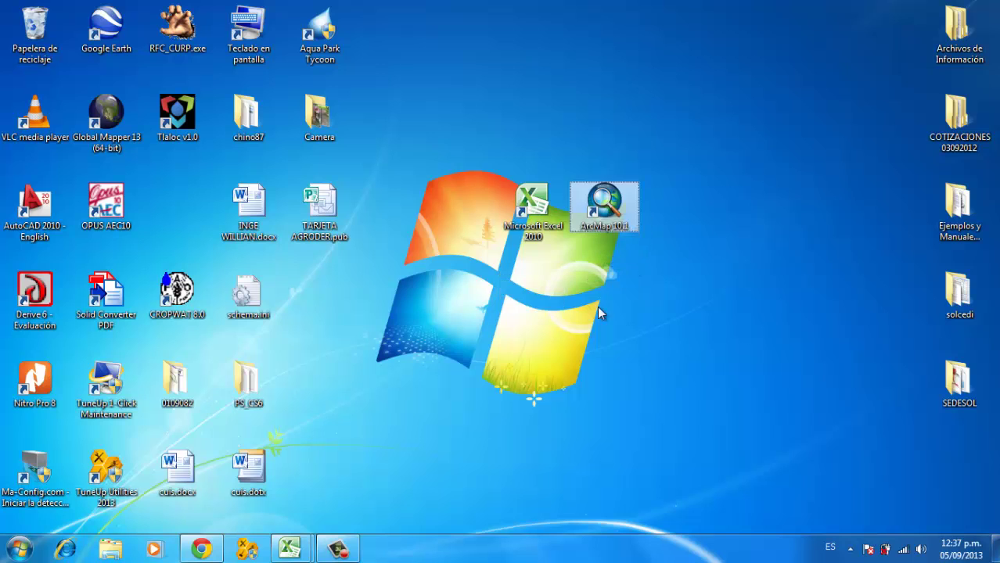
click(523, 221)
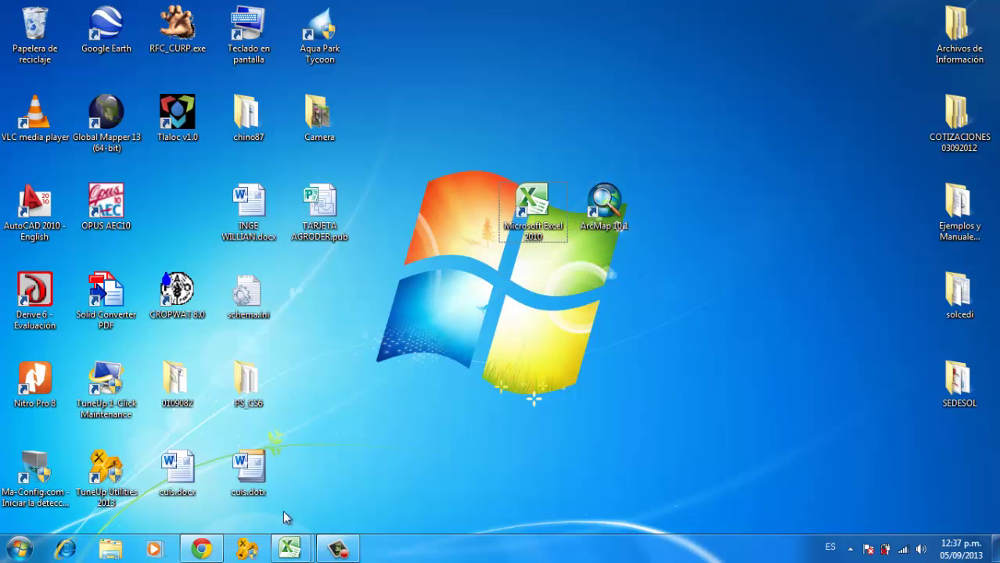
Switch to the ANEXOSSAGARPA2013.xlsx workbook in Excel and close the document recovery pane.
click(289, 549)
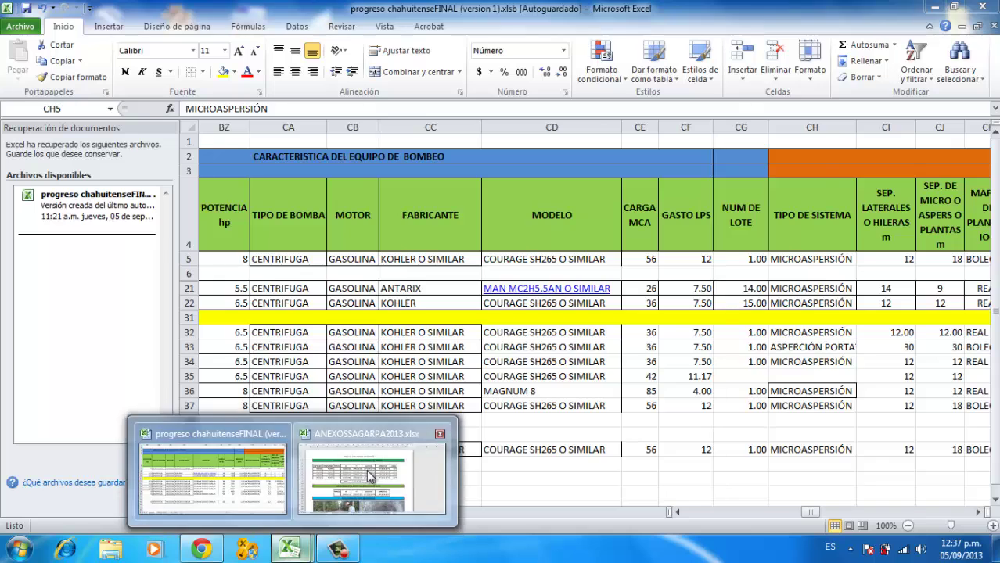
click(391, 493)
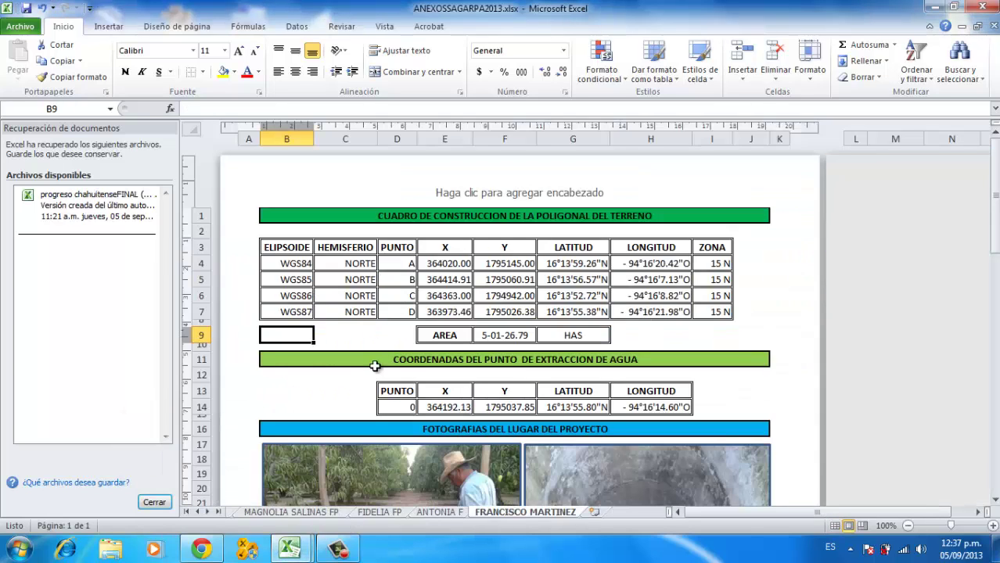
click(154, 503)
key(Down)
key(Down)
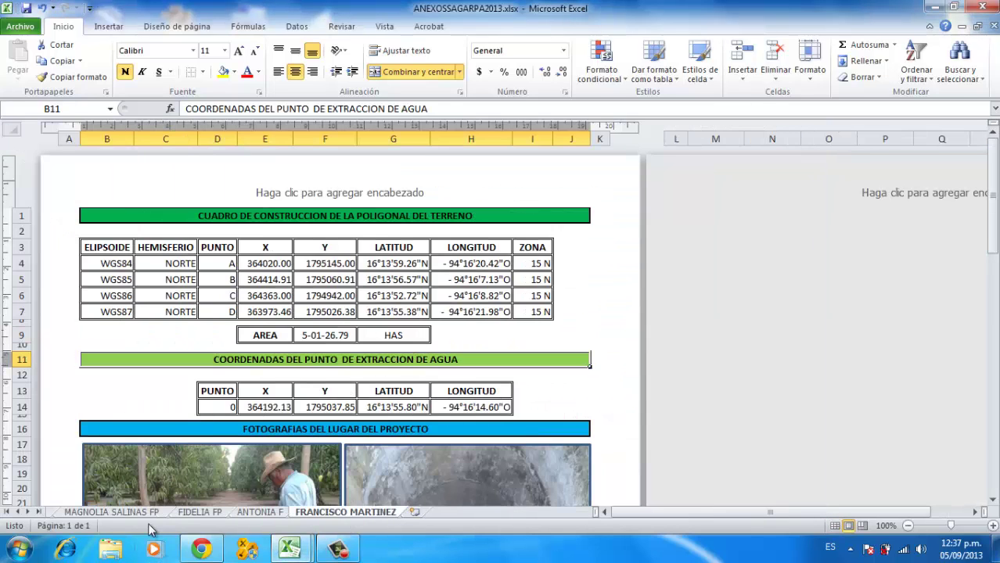
click(276, 323)
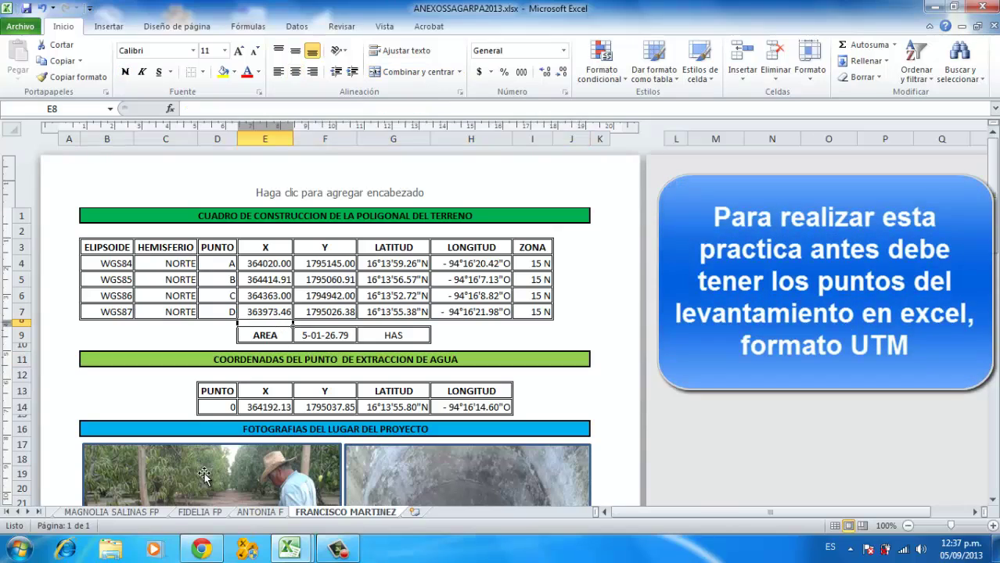
Open the second sheet of the workbook and go to its terrain polygon coordinate table.
click(197, 514)
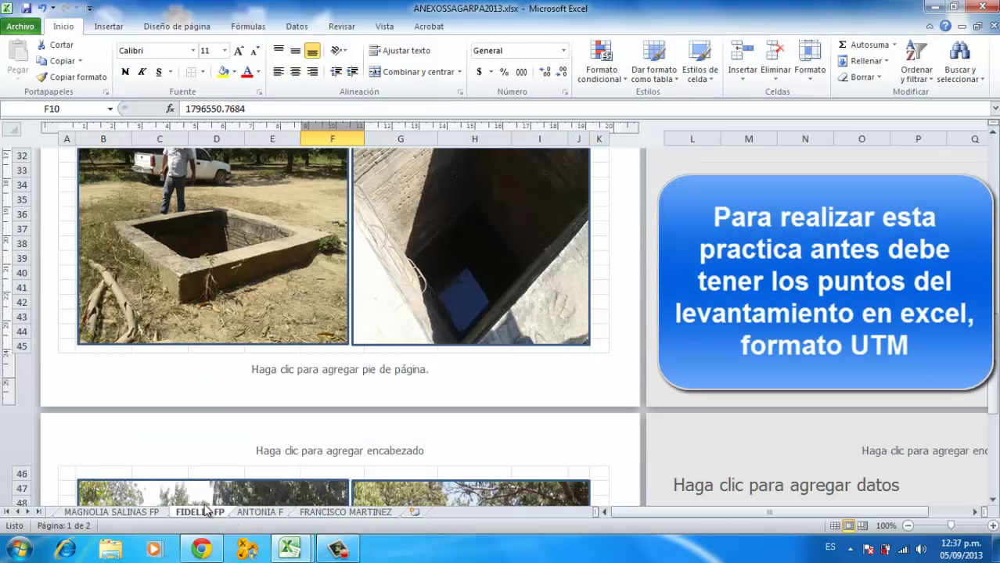
scroll(305, 376, up, 12)
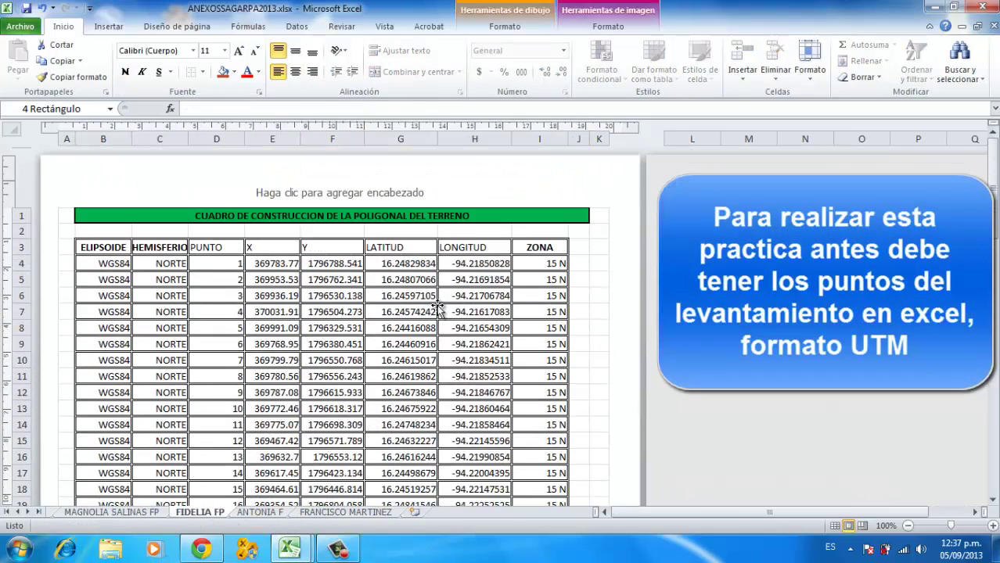
click(438, 309)
scroll(297, 294, down, 3)
scroll(278, 310, up, 3)
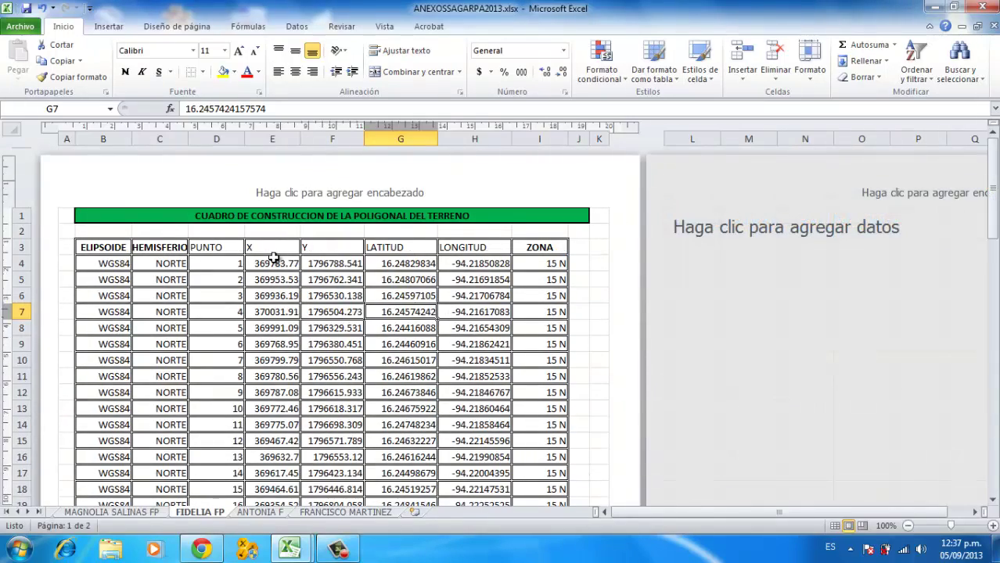
Copy the X and Y coordinate columns with their headers, cells E3:F22.
drag(268, 249, 335, 472)
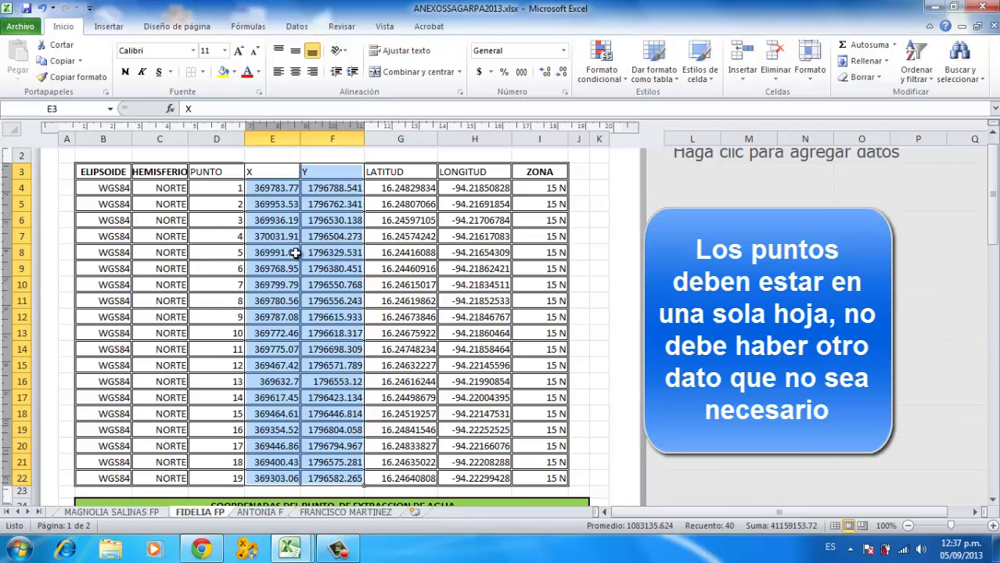
click(276, 235)
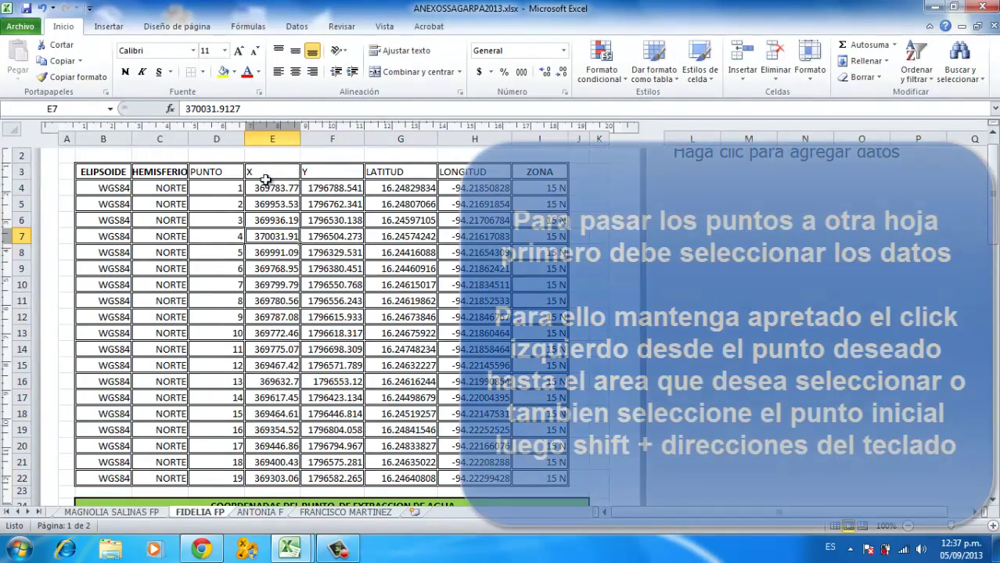
drag(266, 171, 319, 479)
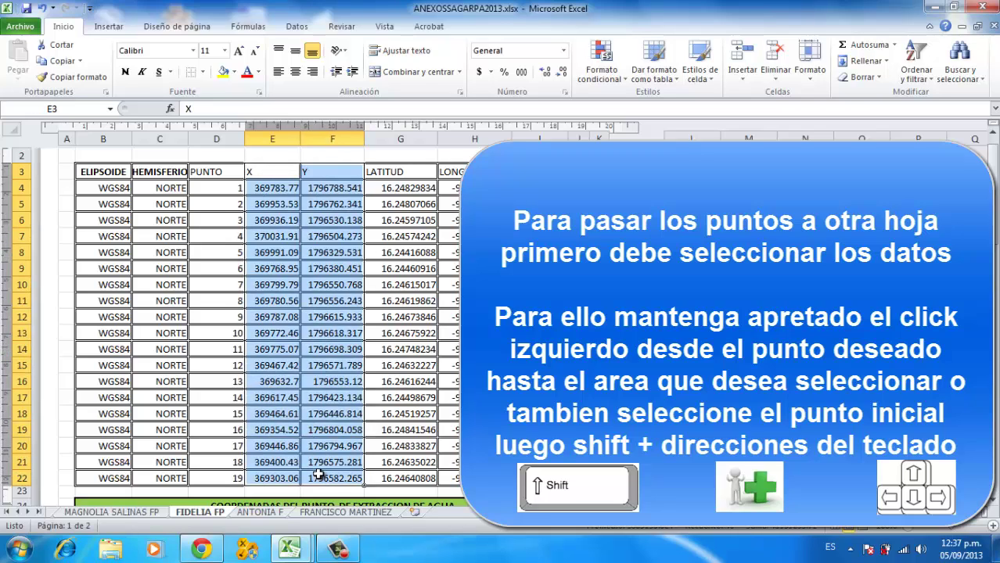
key(ctrl+c)
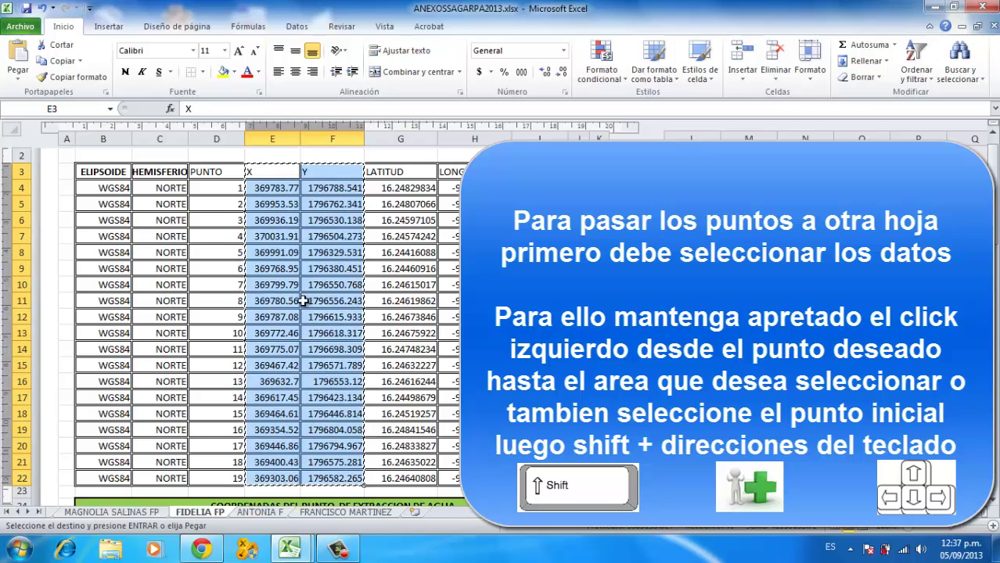
key(Escape)
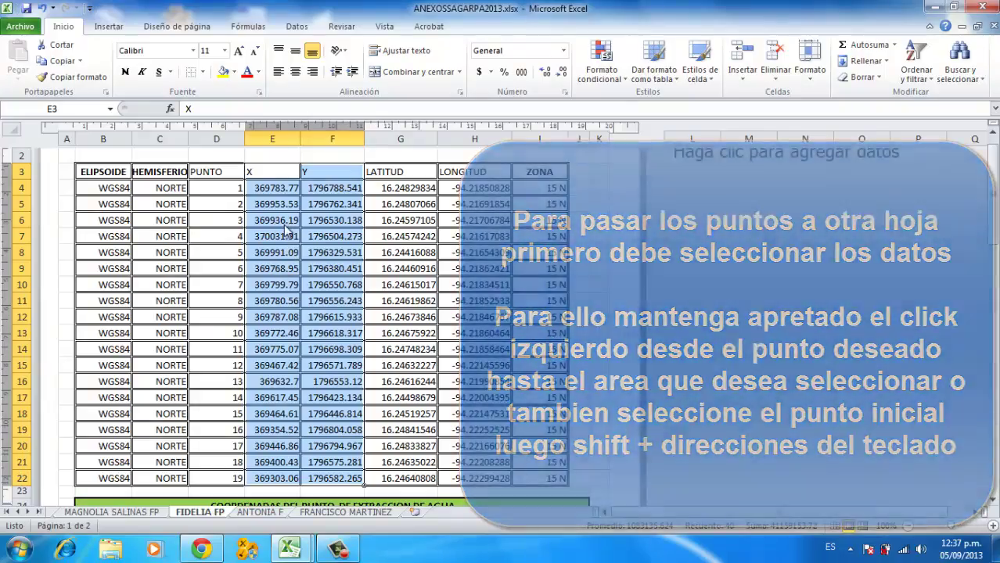
right_click(285, 229)
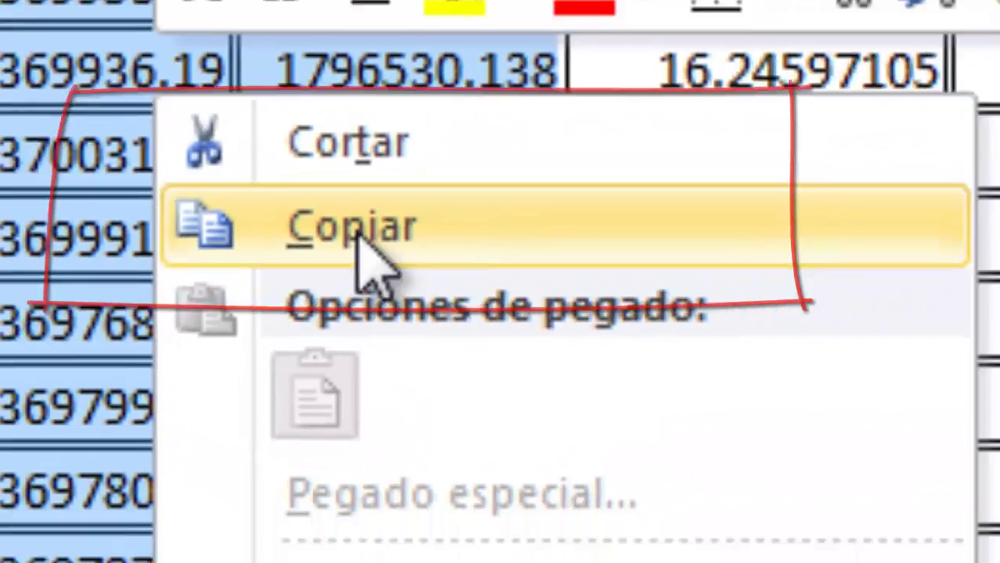
click(356, 235)
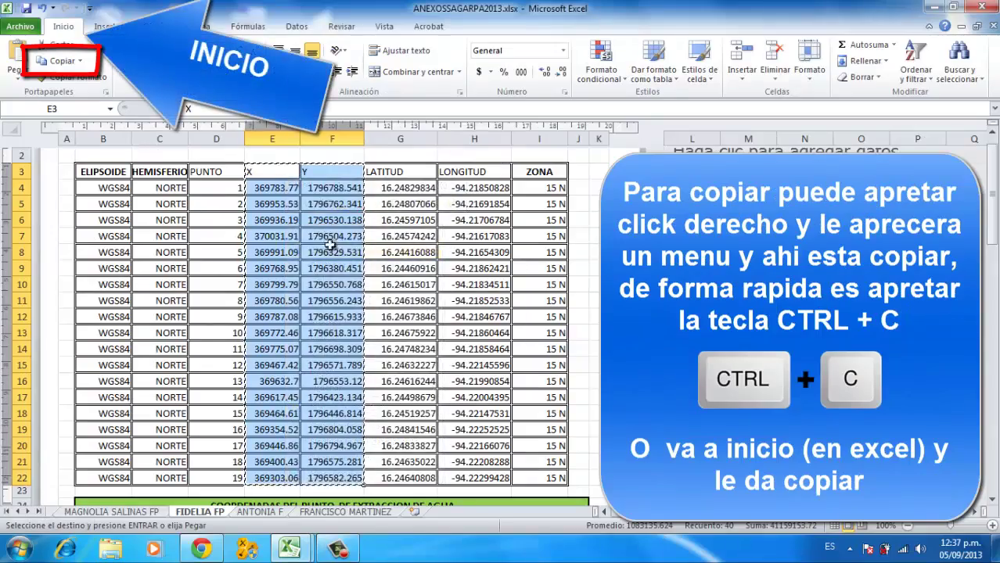
click(292, 550)
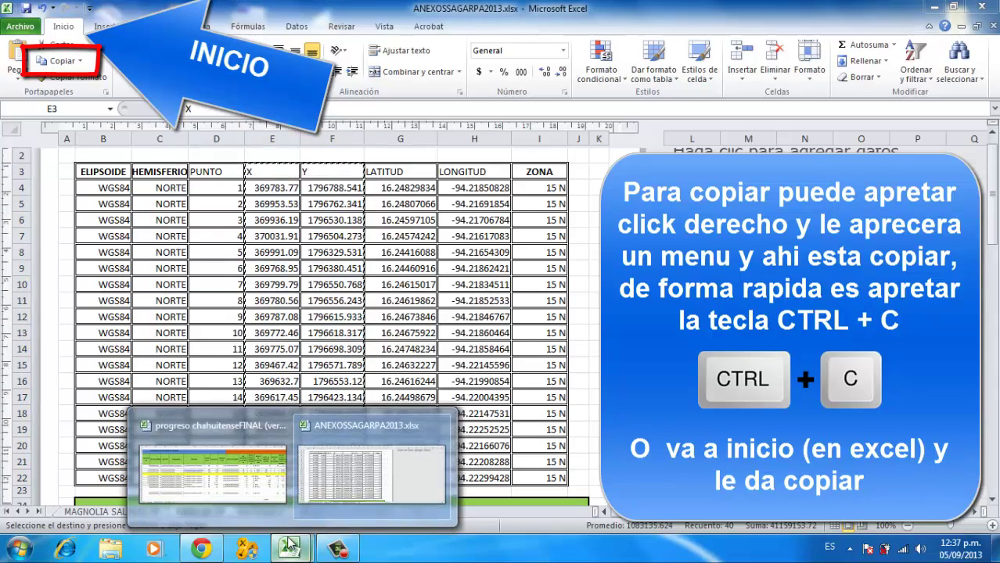
click(369, 470)
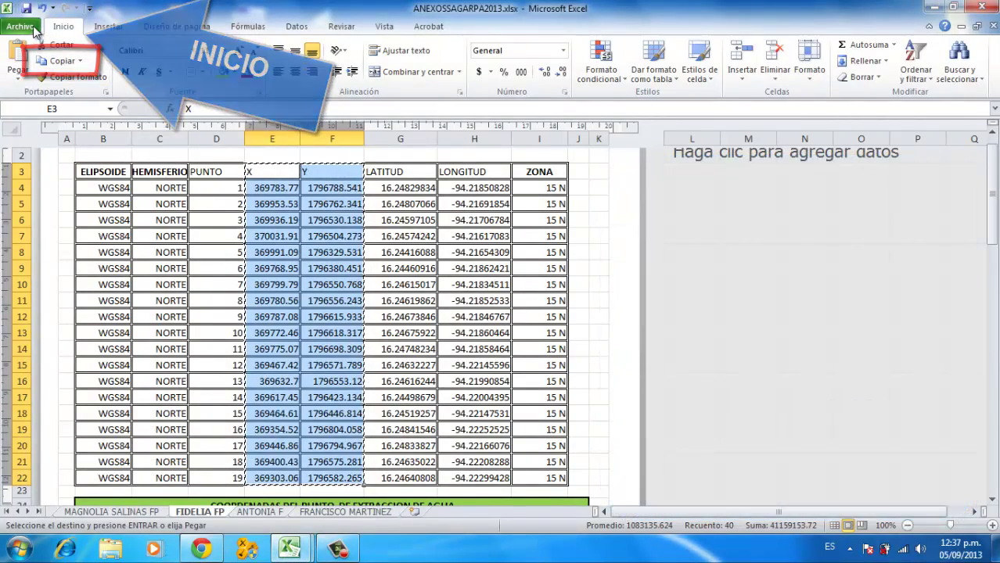
click(288, 550)
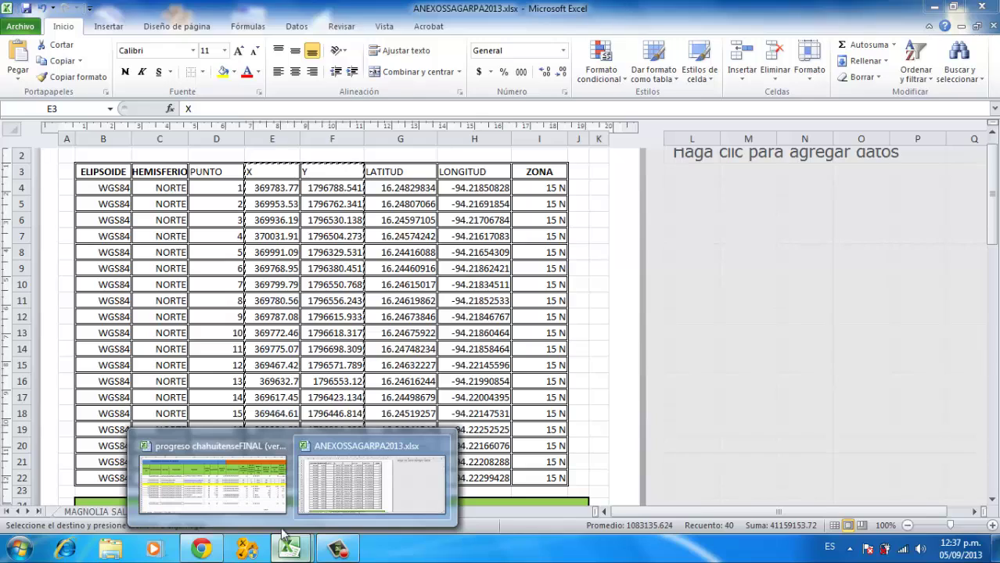
click(61, 24)
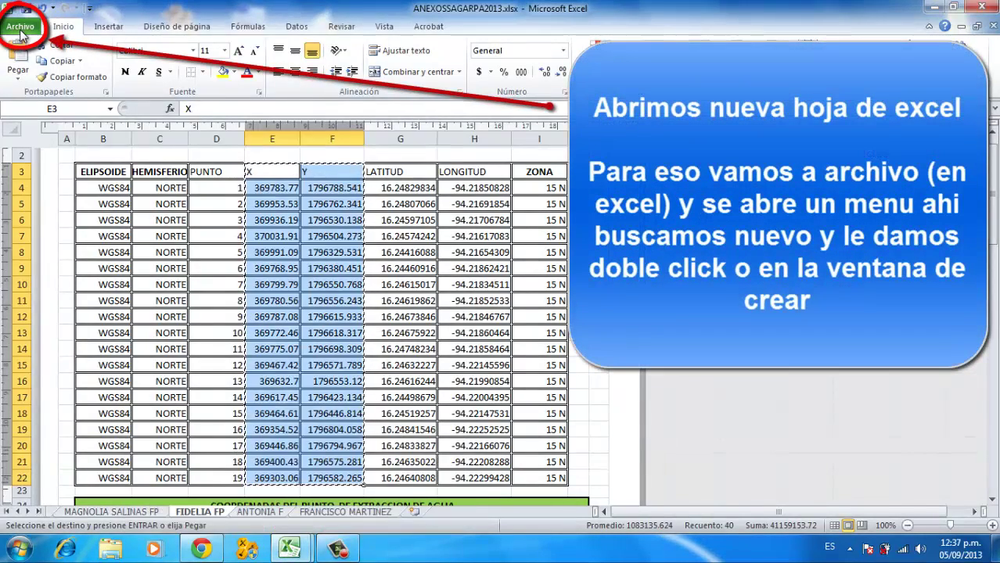
Create a new blank workbook from the Libro en blanco template.
click(21, 30)
click(30, 210)
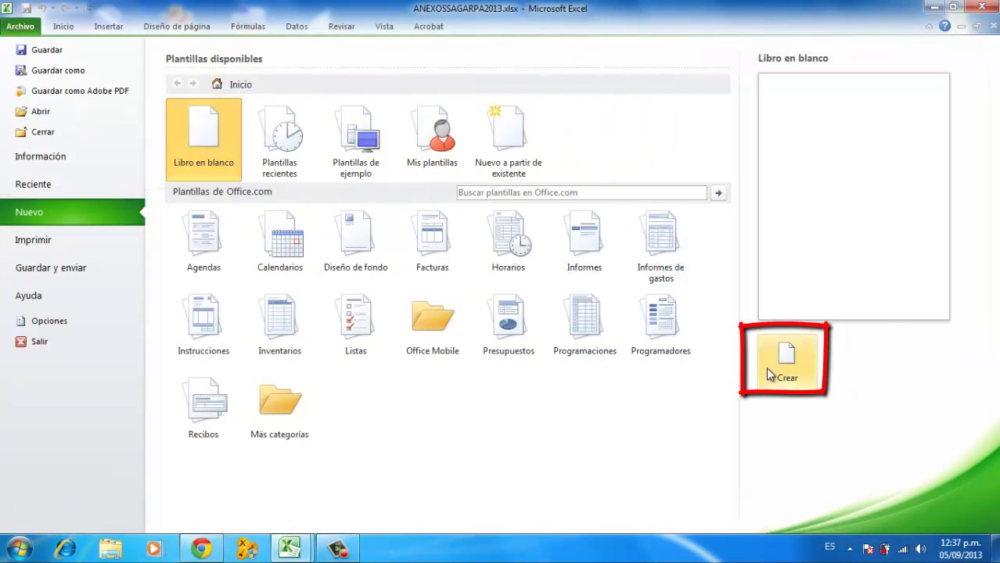
double_click(212, 147)
right_click(51, 143)
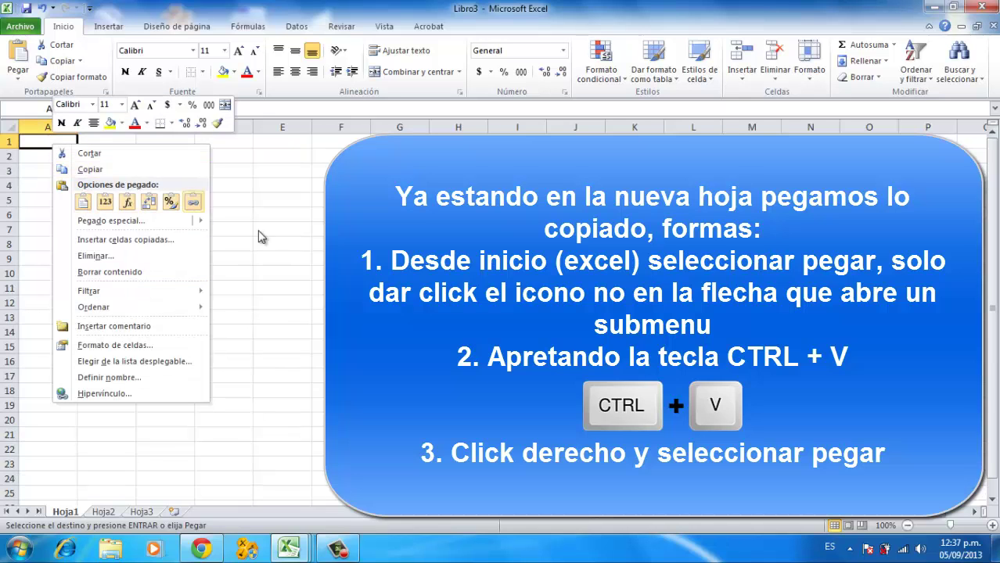
key(Escape)
right_click(45, 141)
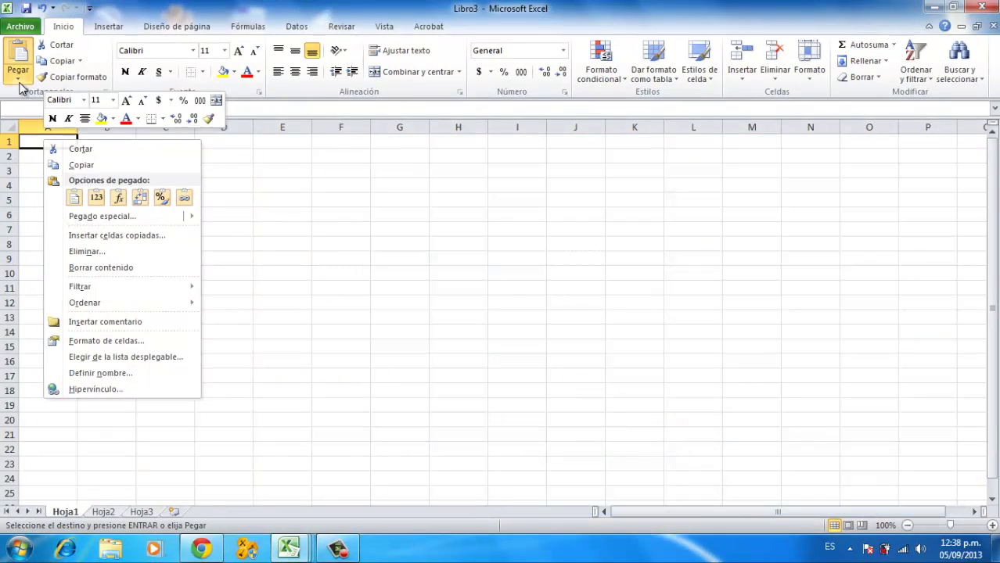
click(19, 74)
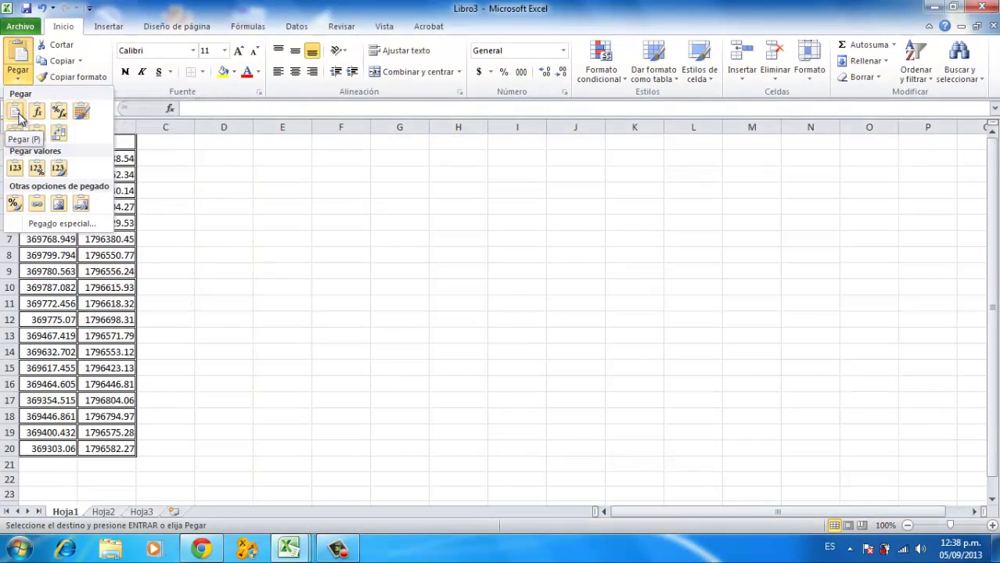
click(177, 162)
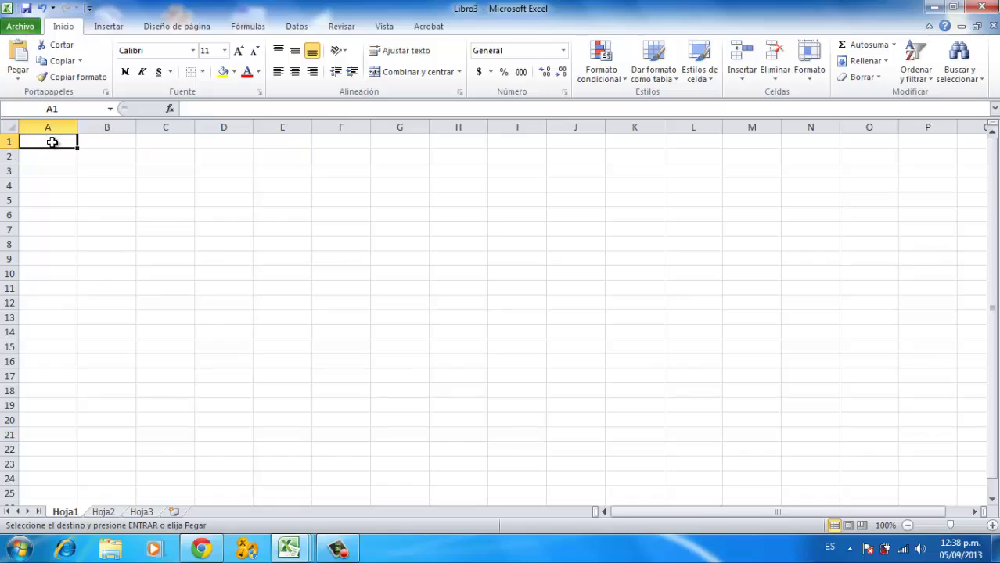
Paste the copied X and Y coordinates starting at cell A1 and remove all borders from the pasted cells.
key(ctrl+v)
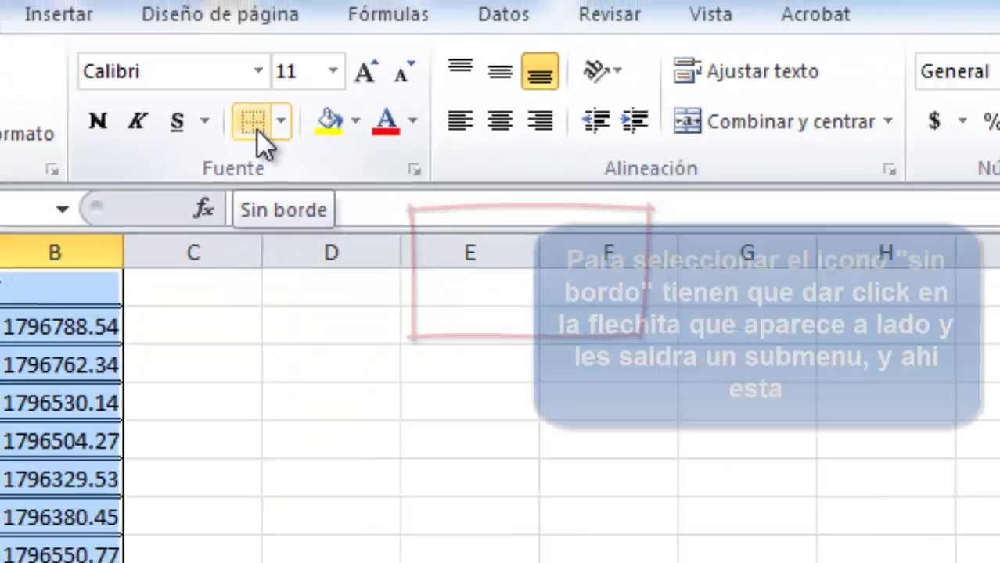
click(594, 267)
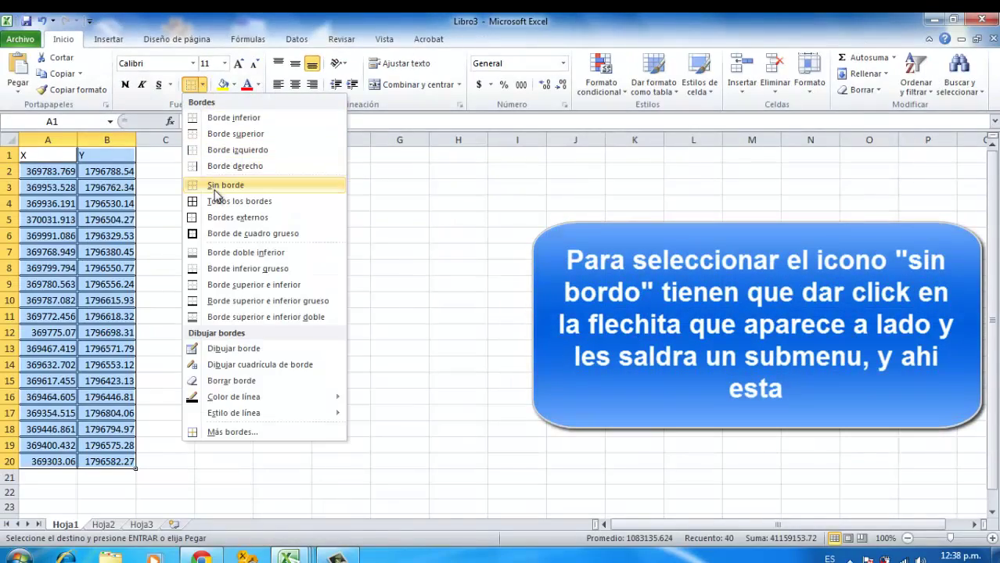
click(241, 184)
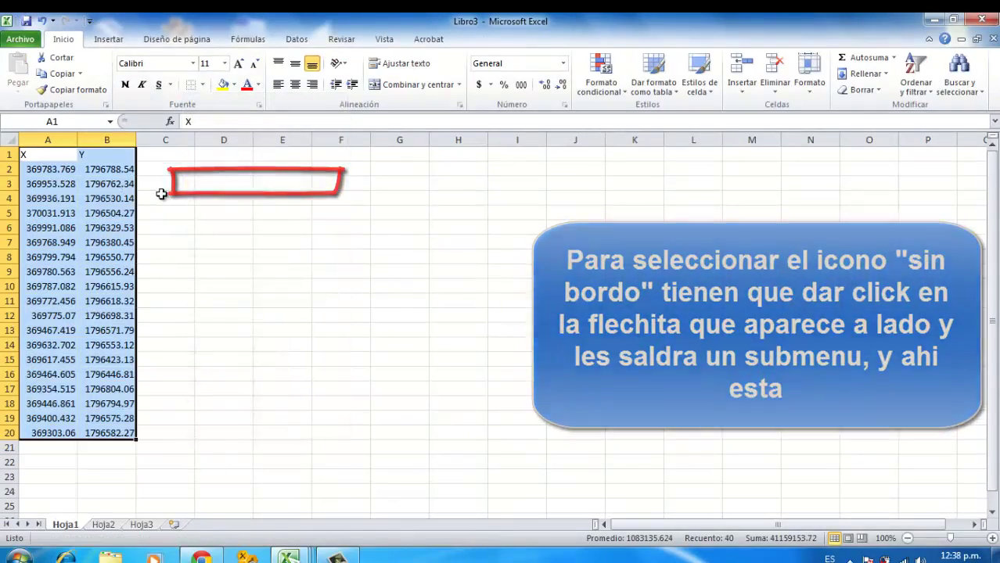
Autofit the widths of columns A and B to the coordinate values.
click(168, 198)
double_click(78, 139)
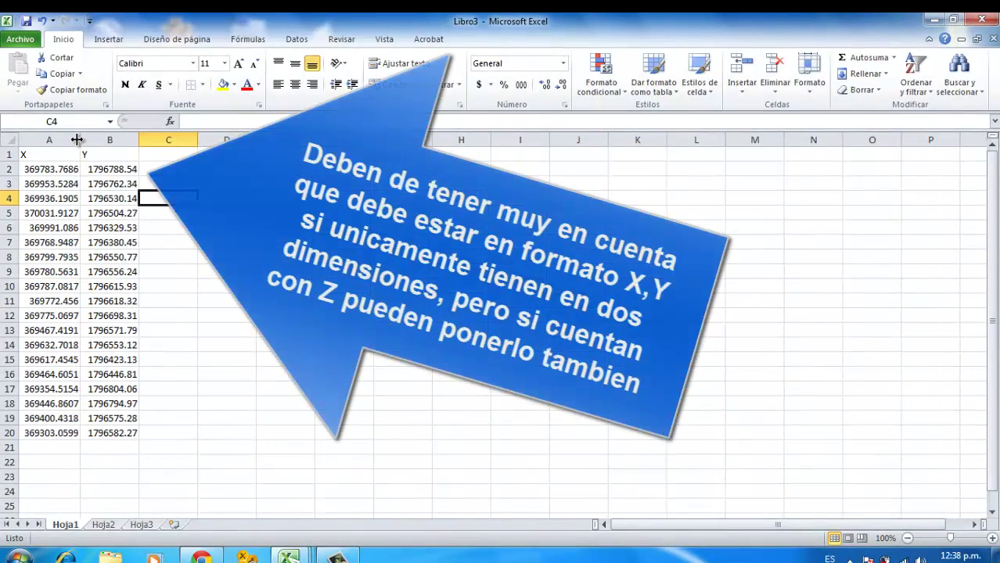
double_click(138, 139)
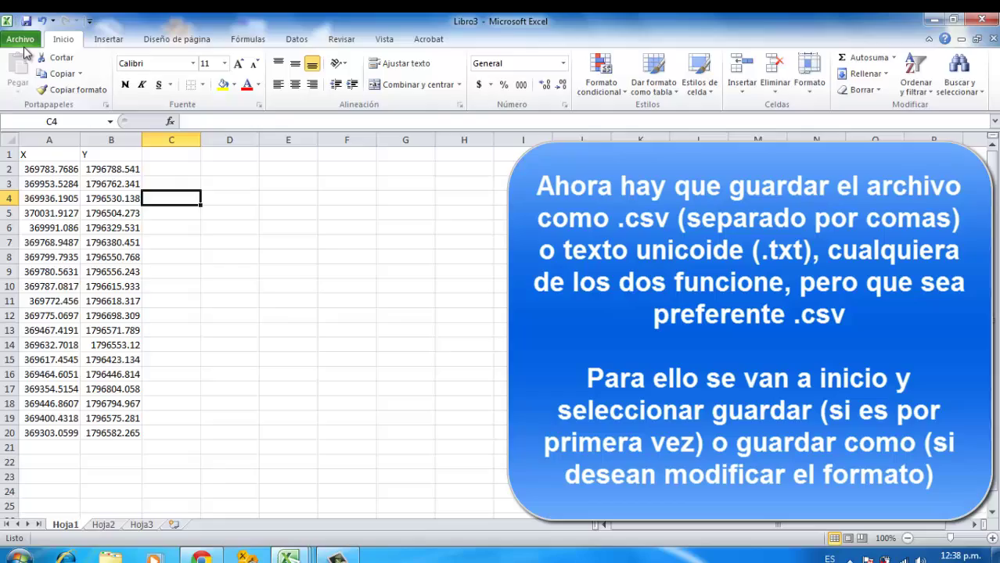
Try to save the workbook to the Escritorio folder as fidelia.csv in CSV (delimitado por comas) format.
click(20, 39)
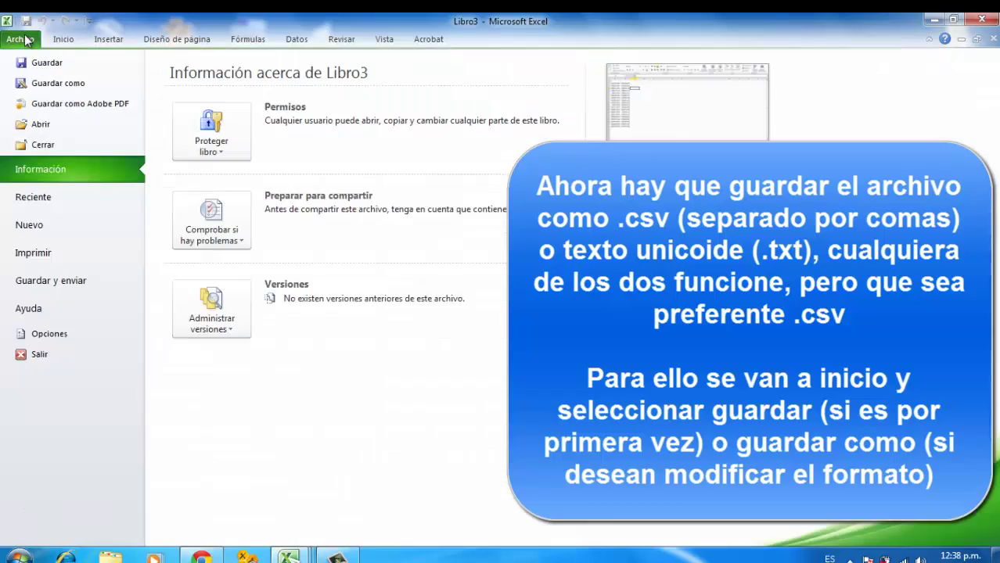
click(32, 61)
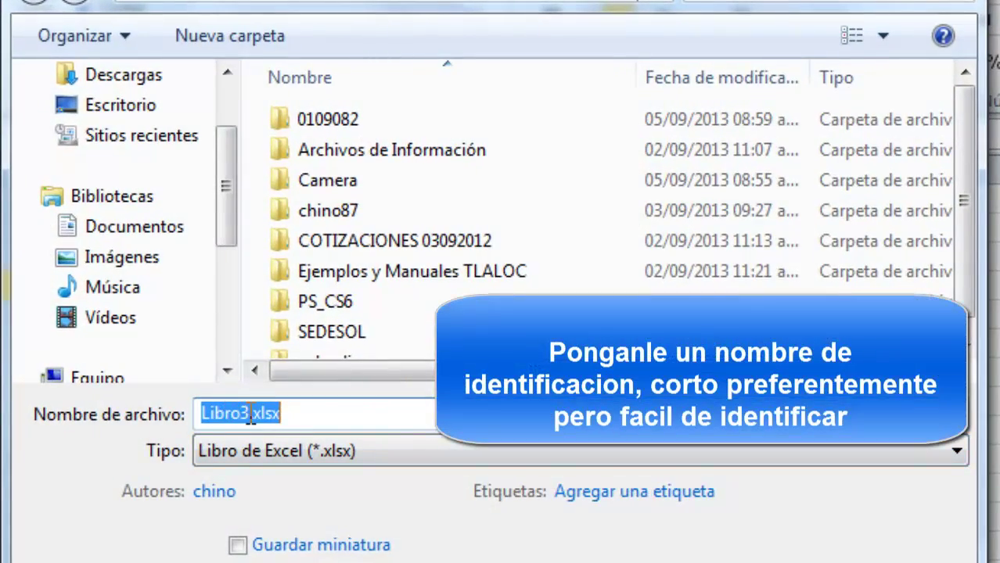
drag(251, 417, 123, 417)
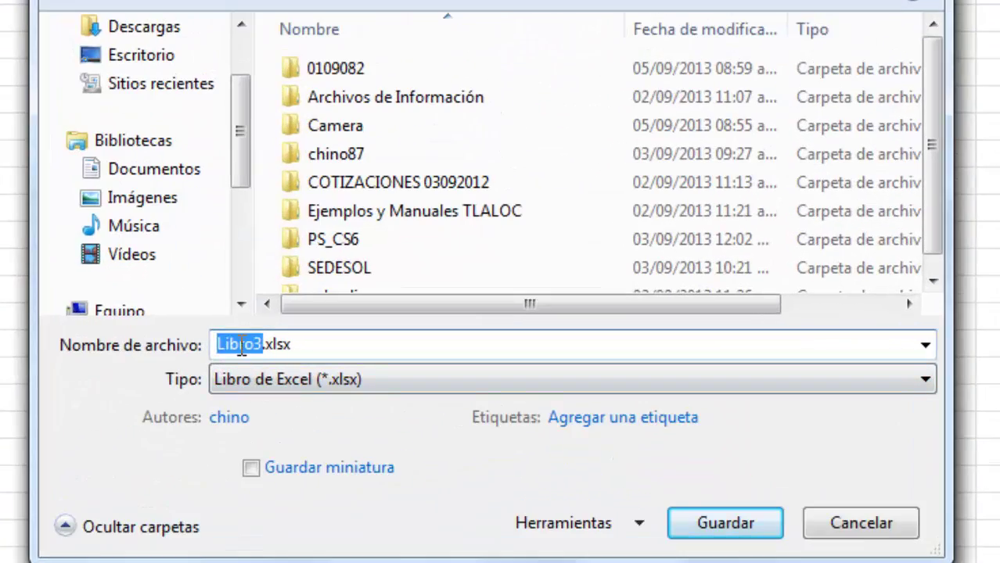
text(fidelia)
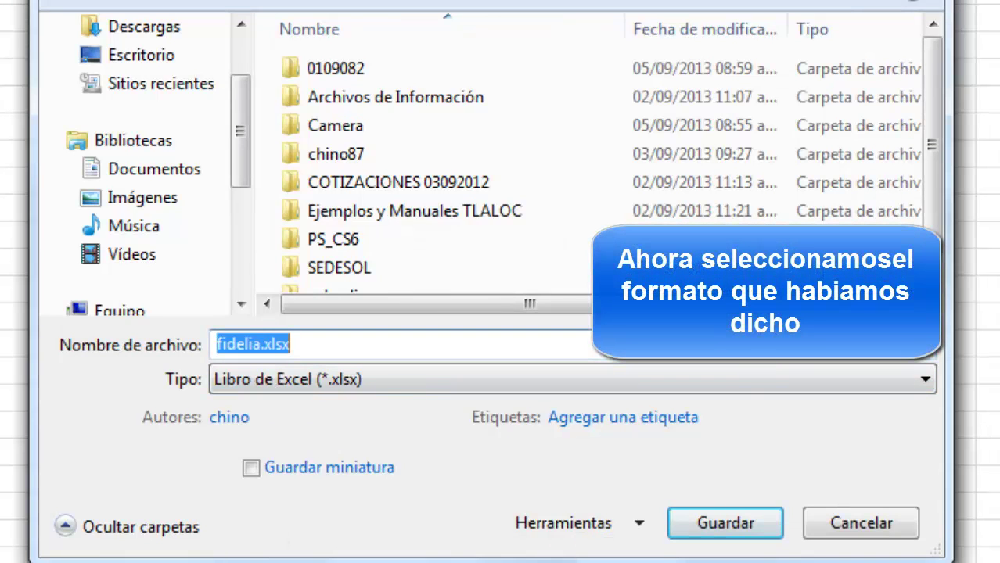
click(386, 389)
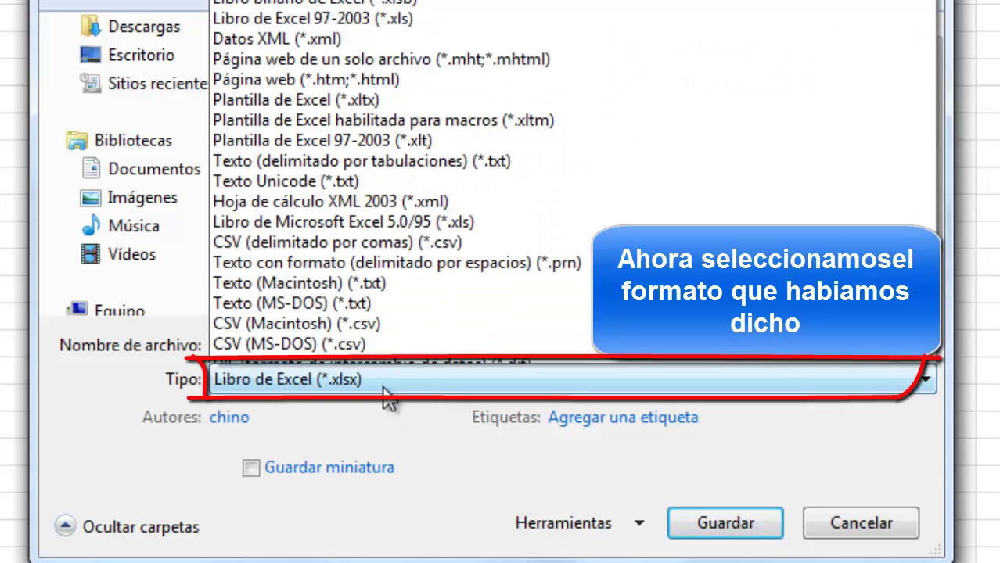
scroll(313, 305, down, 2)
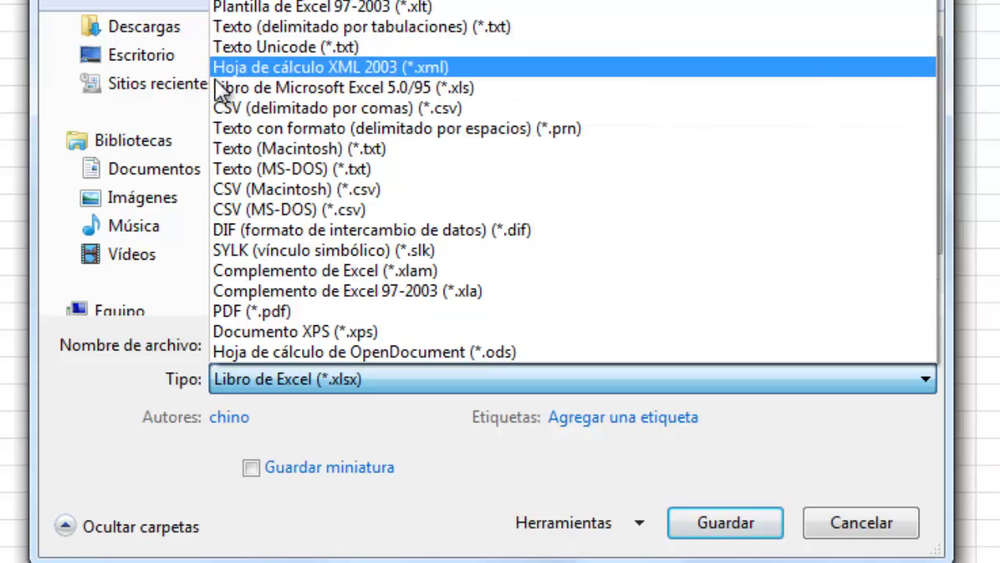
click(427, 107)
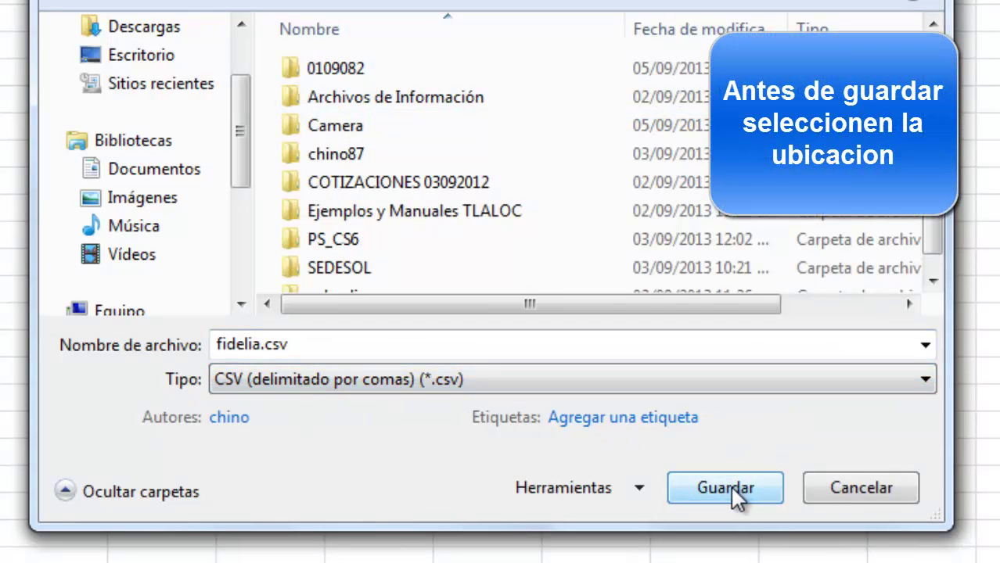
click(135, 59)
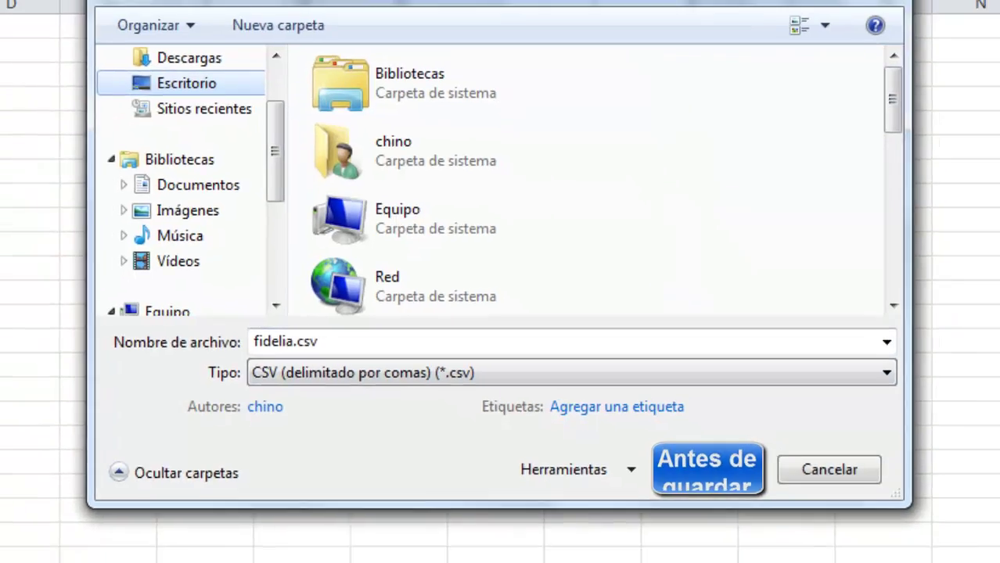
click(704, 487)
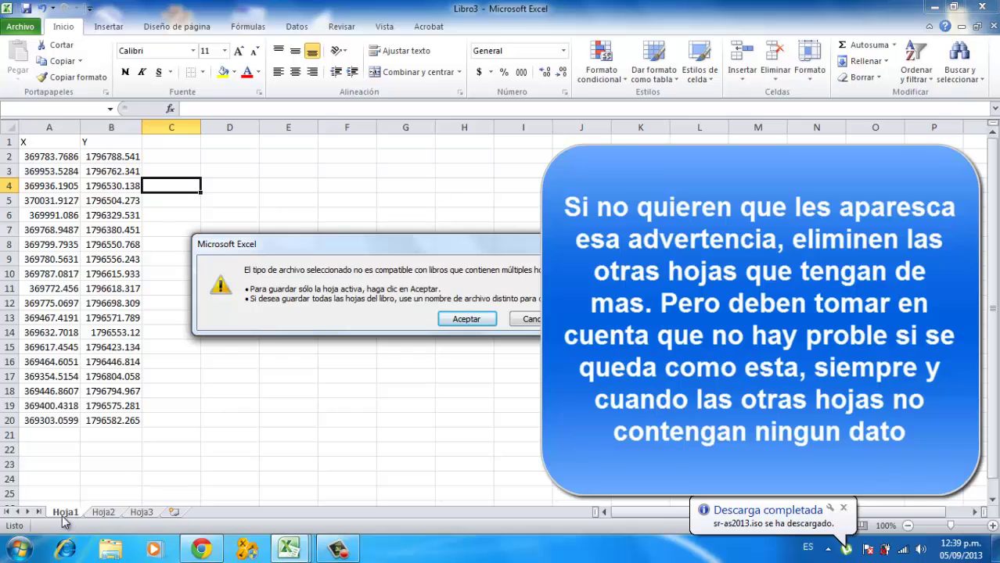
click(537, 319)
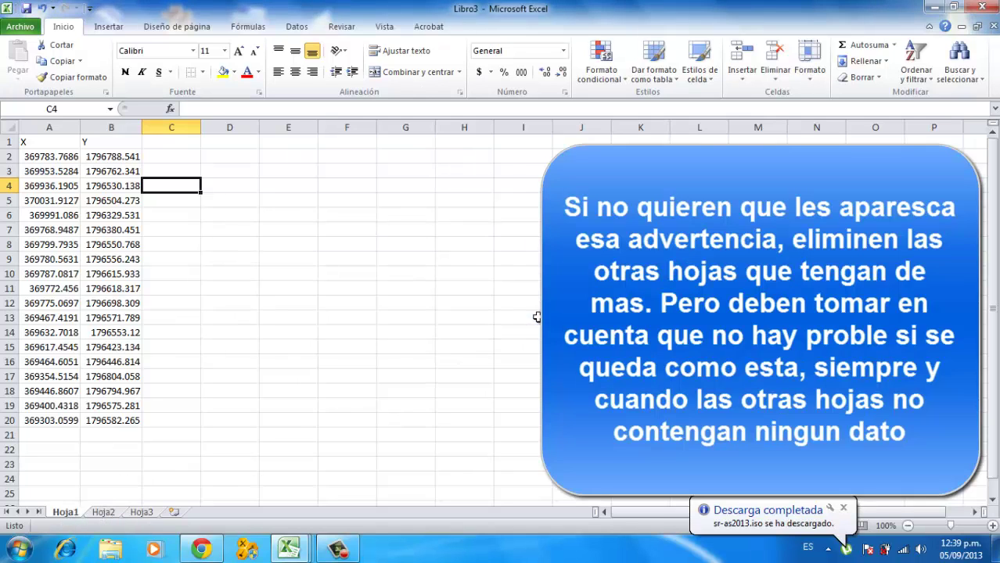
Delete the empty sheets Hoja2 and Hoja3 so the workbook holds only the coordinate sheet.
right_click(112, 515)
click(152, 365)
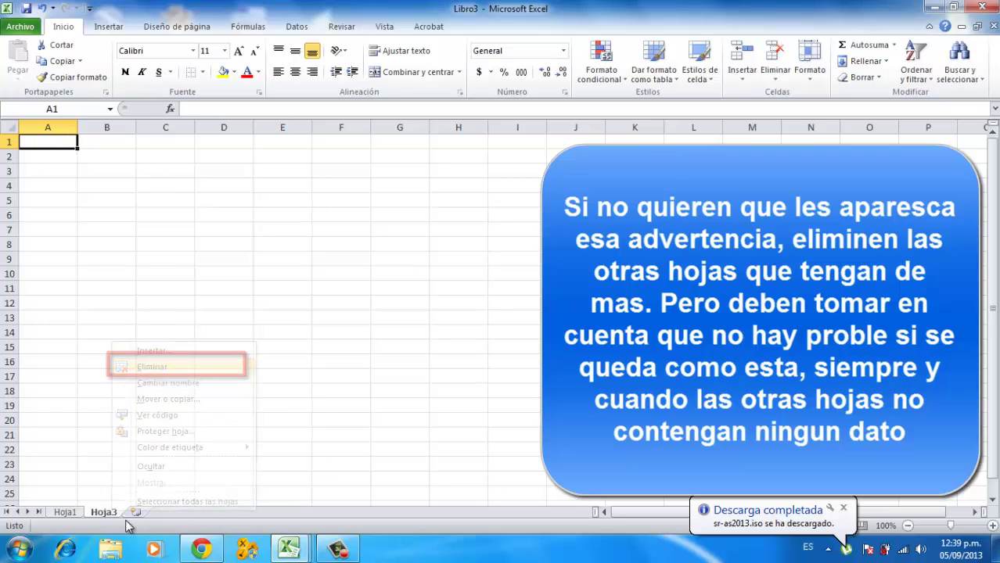
right_click(107, 510)
click(148, 368)
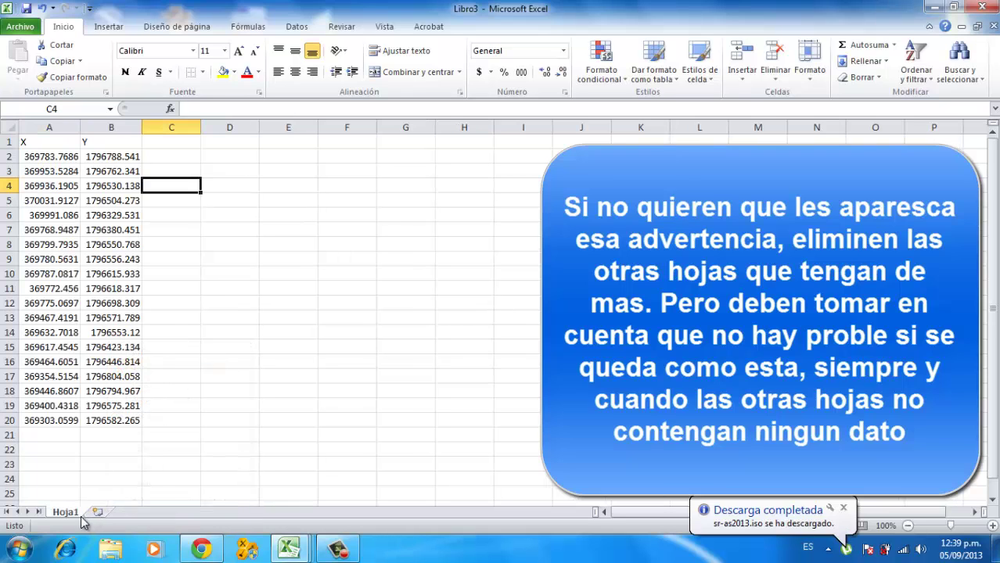
Save the workbook to the Escritorio folder as fidelia.csv in CSV (delimitado por comas) format, keeping that format despite incompatible features.
click(30, 28)
click(63, 68)
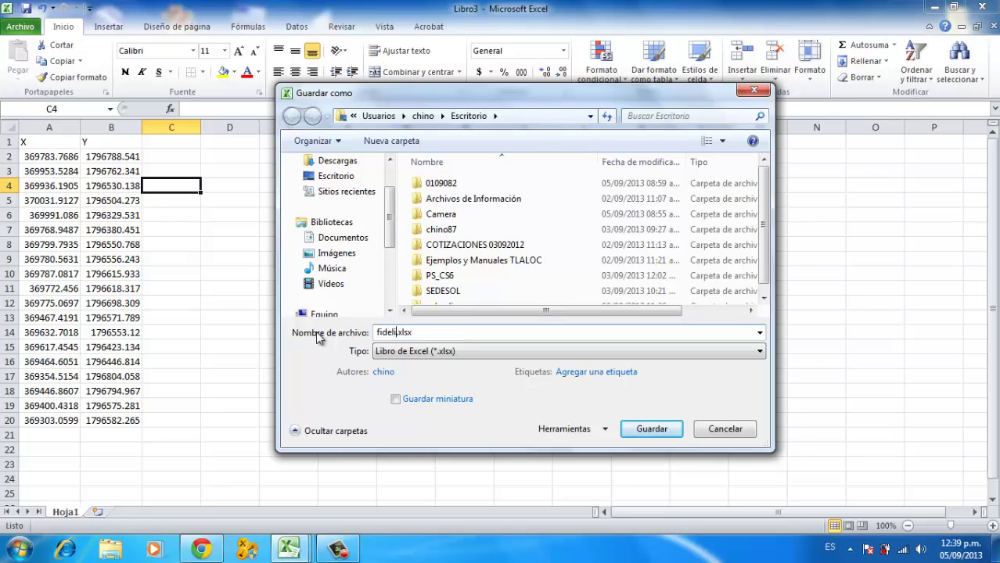
click(335, 177)
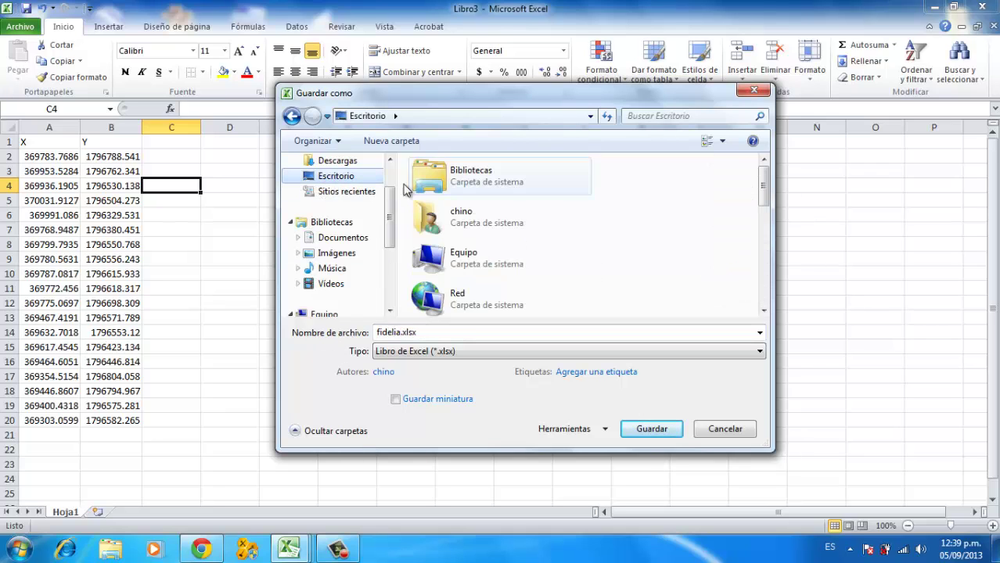
click(443, 354)
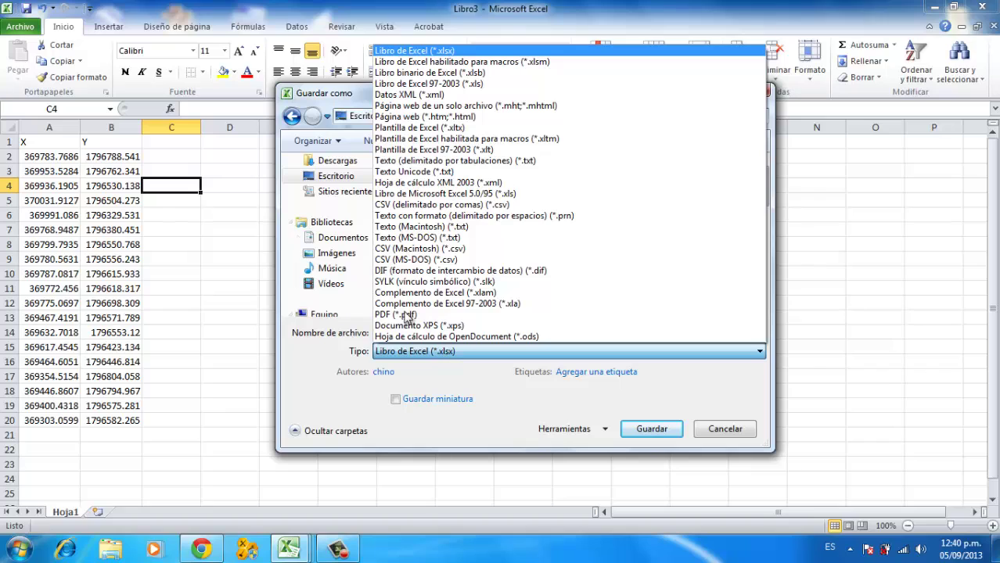
click(406, 207)
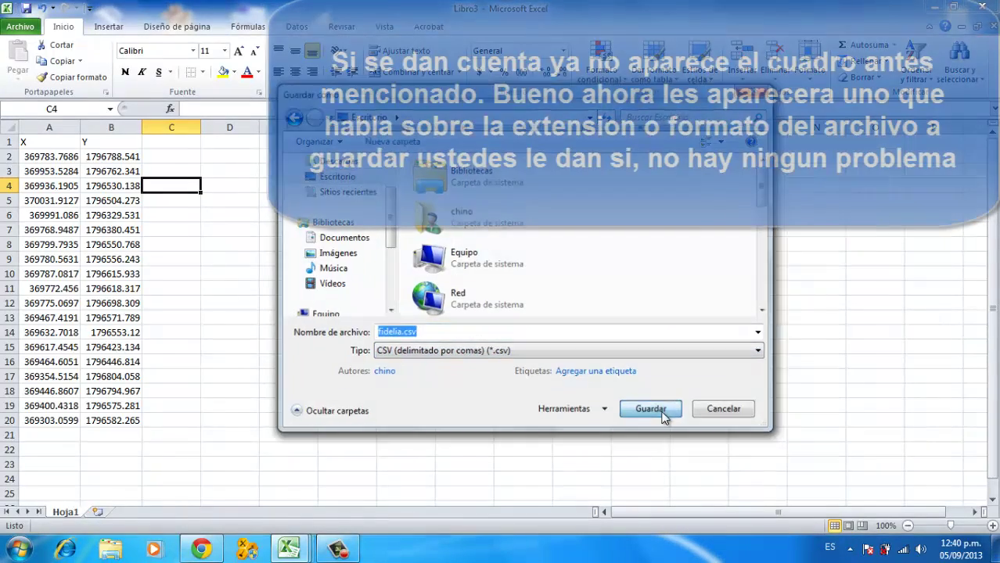
click(666, 413)
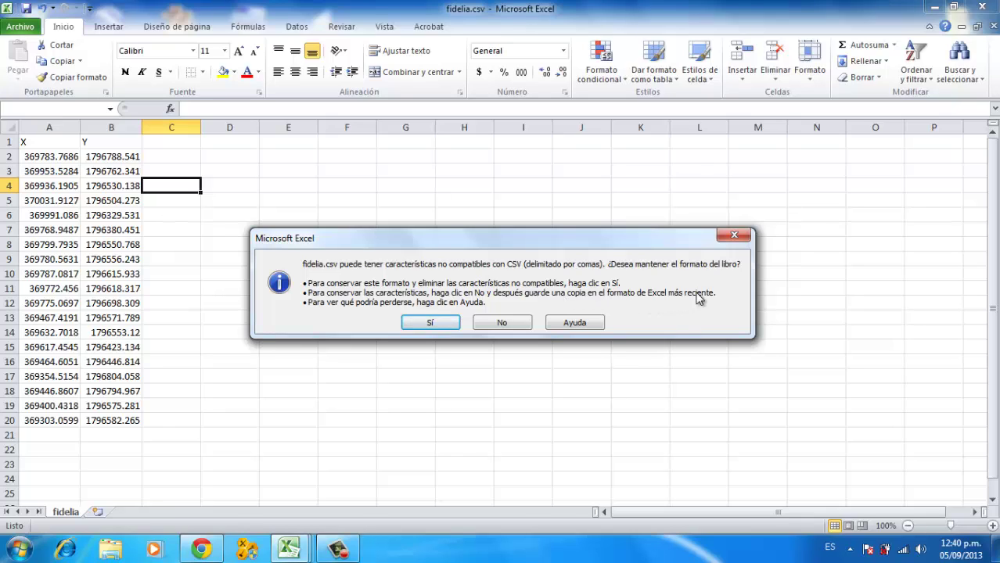
click(431, 323)
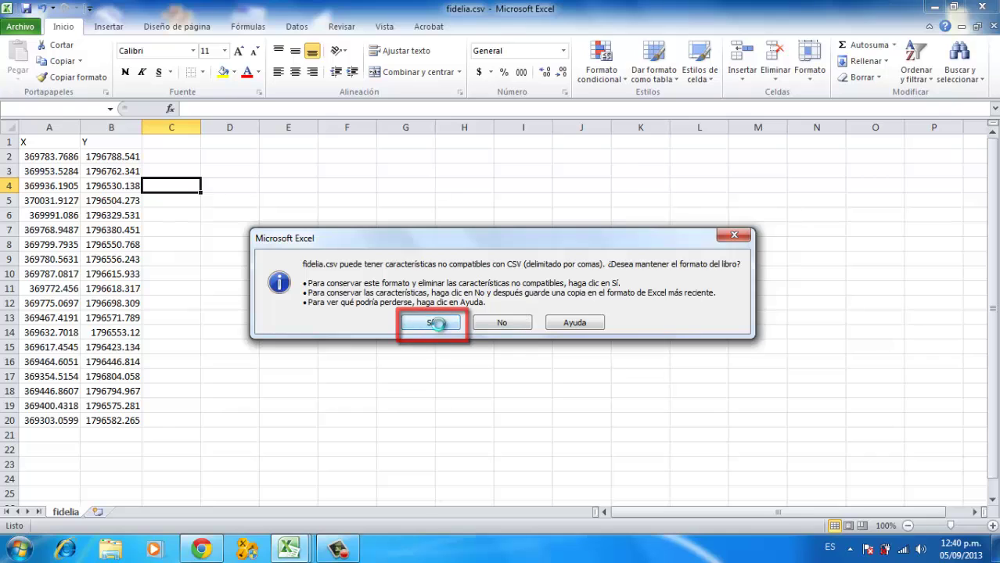
Add two blank worksheets after the fidelia sheet and return to cell D8 of the coordinate sheet.
click(97, 513)
click(66, 512)
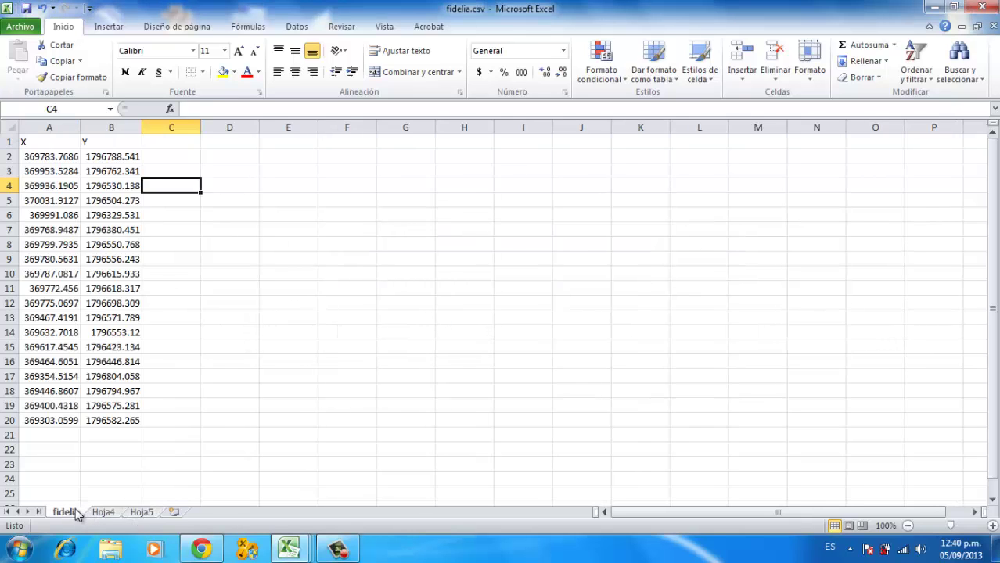
click(229, 244)
Save the active sheet again as fidelia.csv, replacing the existing file and keeping the CSV format.
click(21, 27)
click(56, 70)
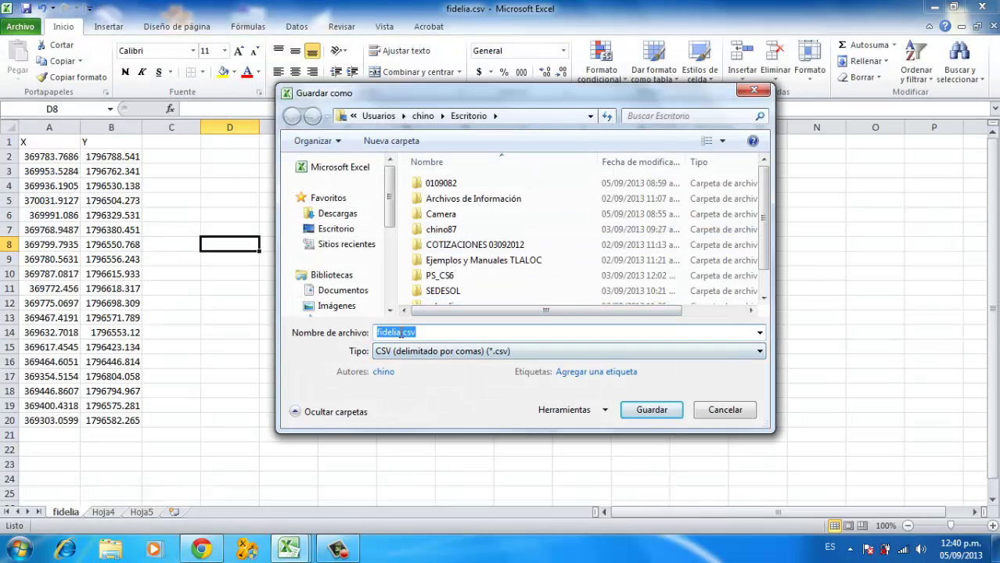
click(652, 410)
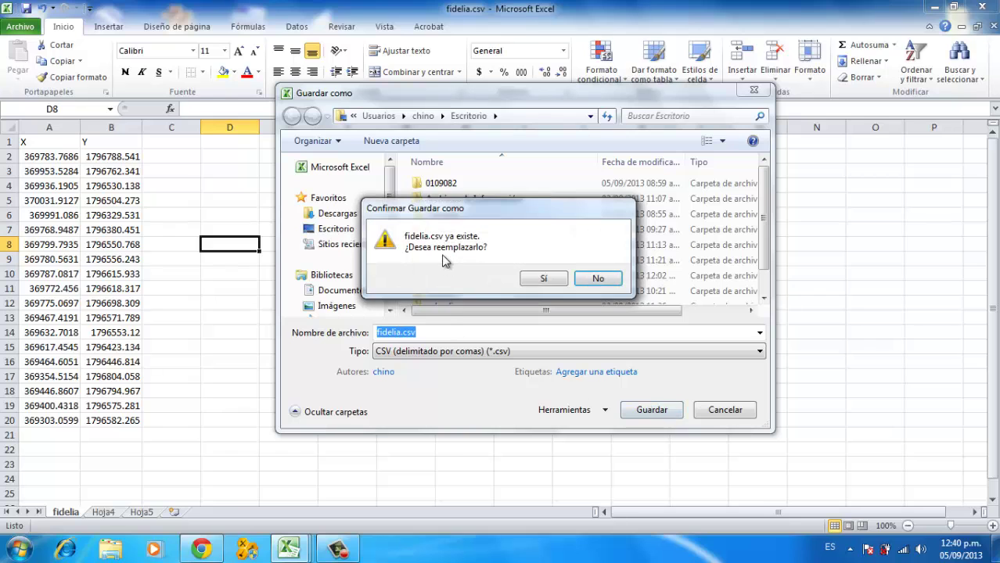
click(544, 279)
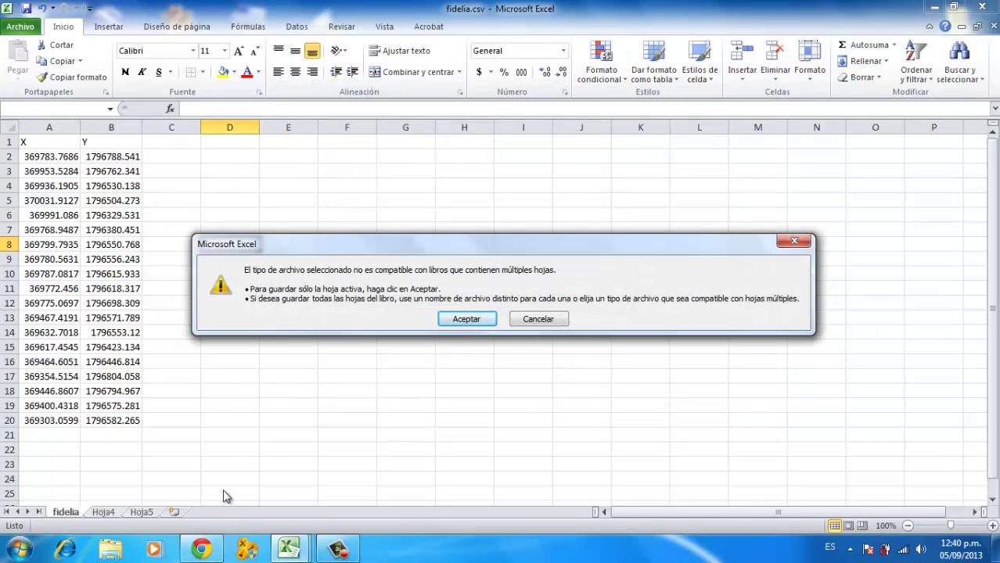
click(461, 320)
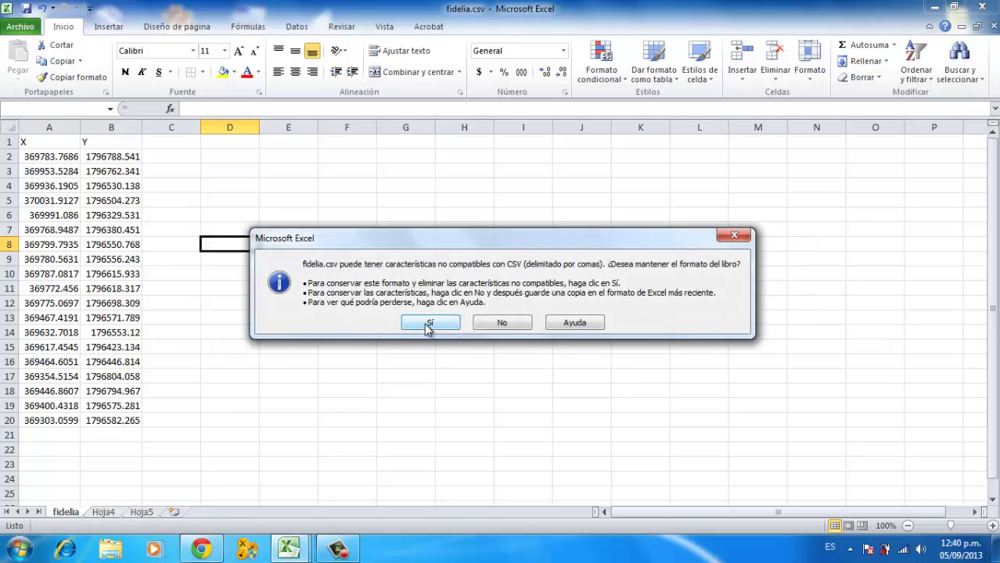
click(428, 325)
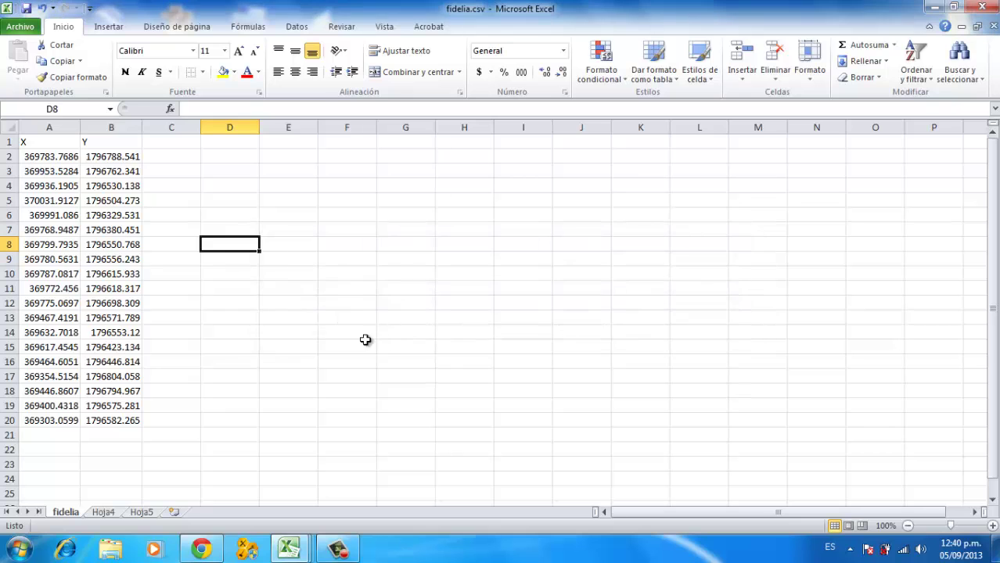
Minimize the workbook, launch ArcMap 10.1 from the desktop and start a new map from the Blank Map template.
click(934, 7)
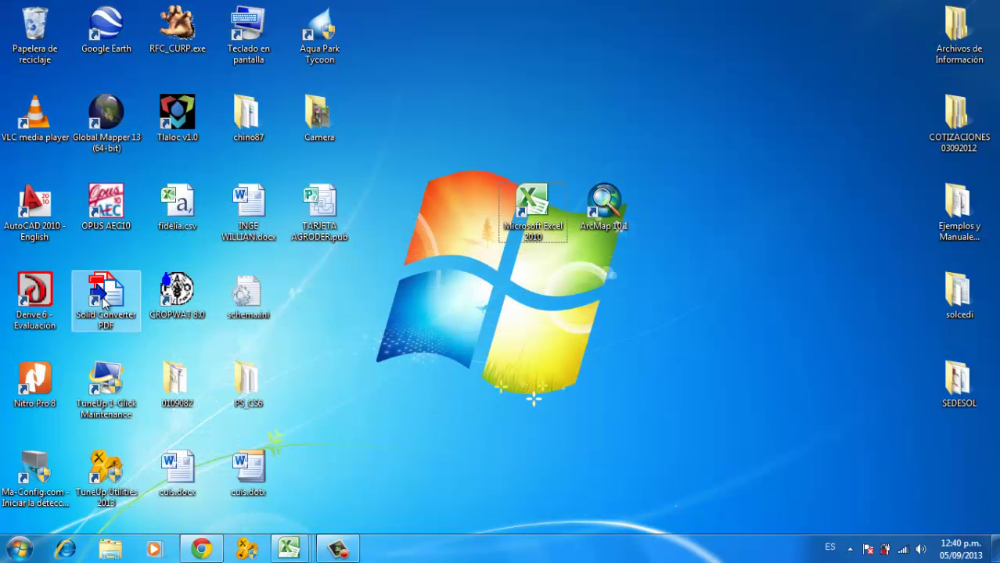
click(611, 233)
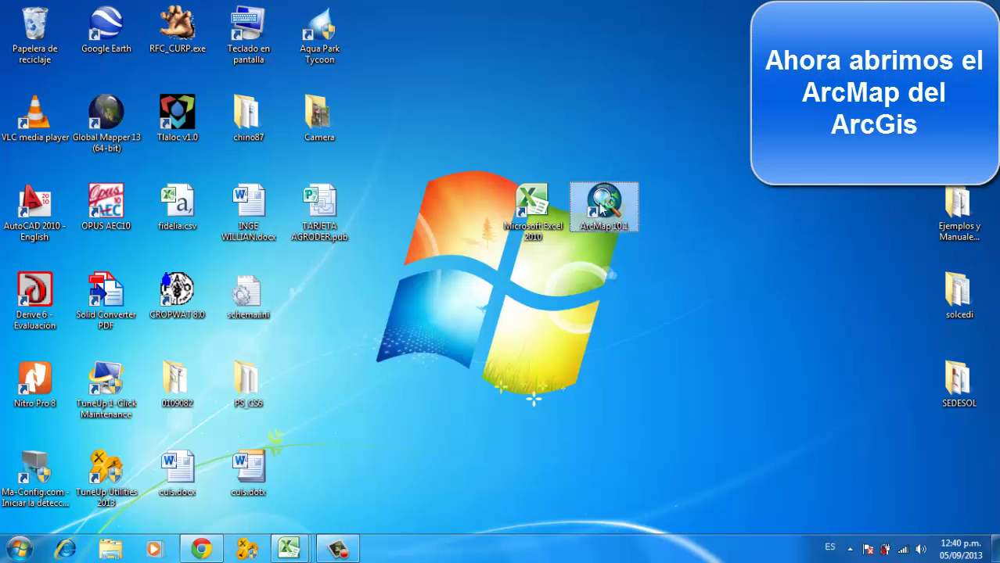
double_click(601, 207)
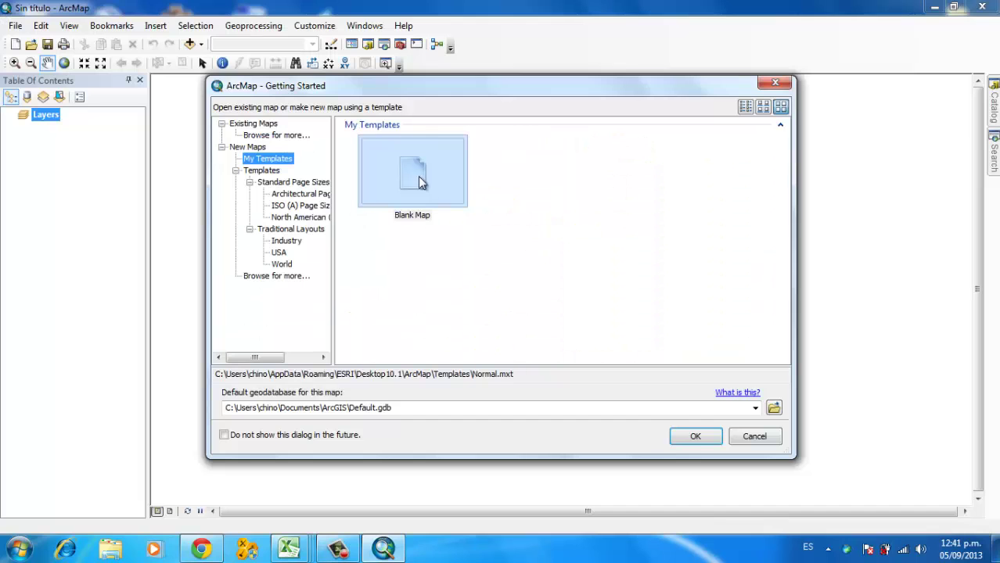
click(410, 169)
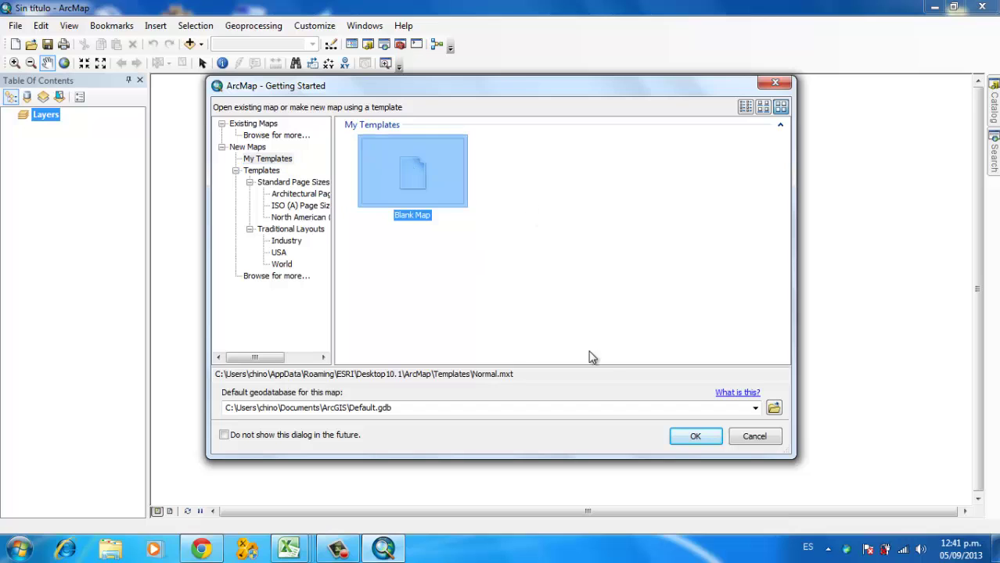
click(692, 436)
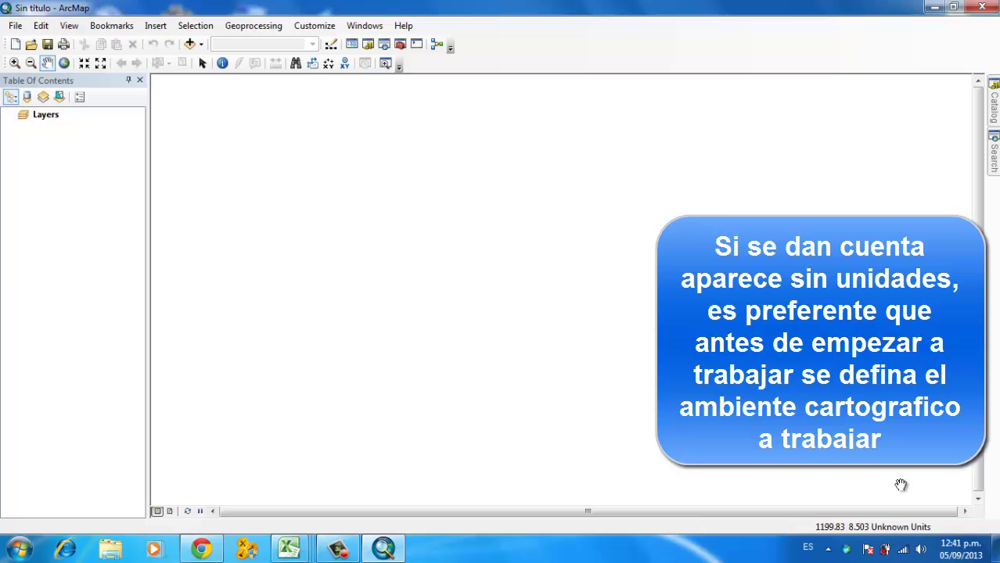
Open the coordinate system settings in the Layers data frame's properties.
right_click(547, 218)
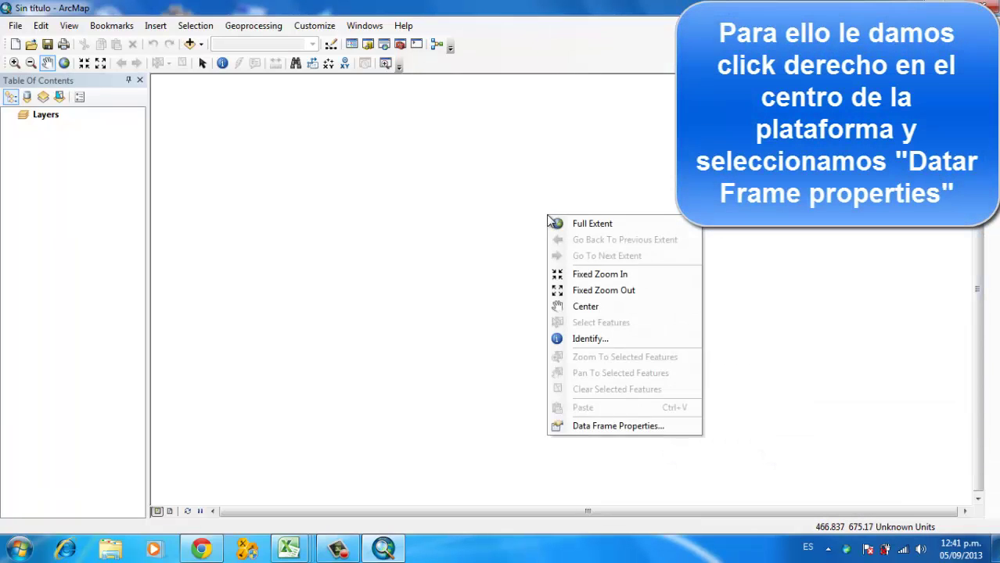
click(608, 425)
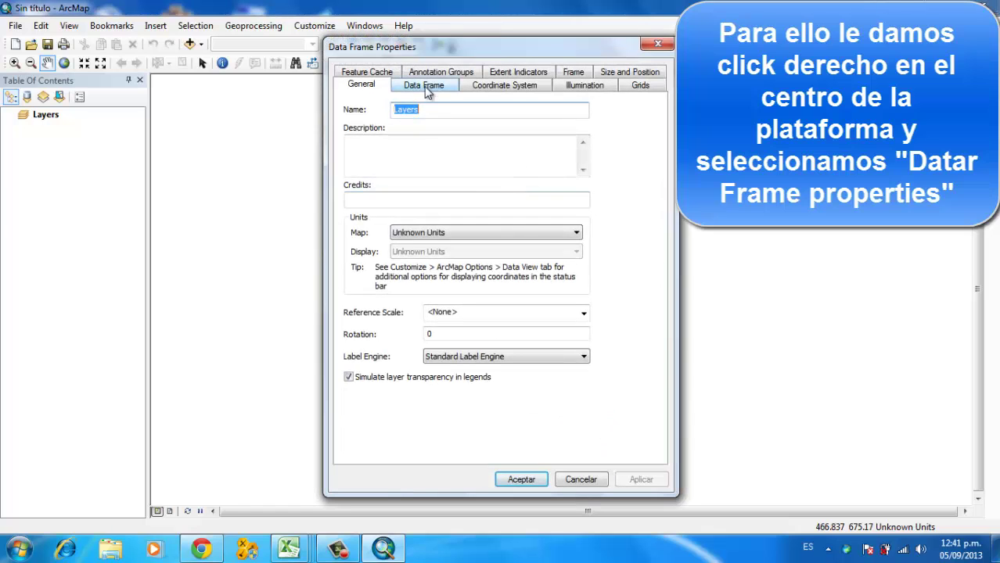
click(426, 88)
click(368, 87)
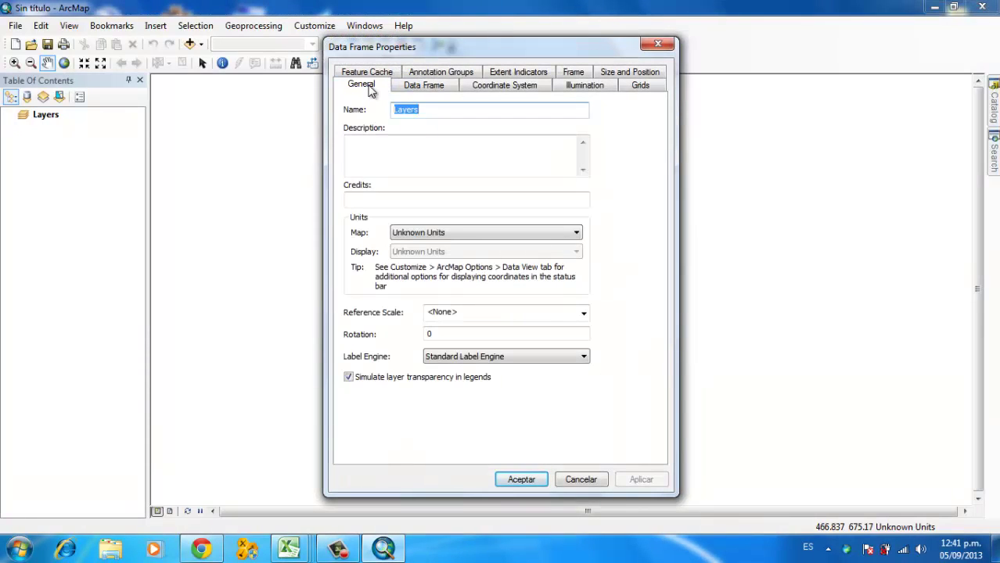
click(518, 86)
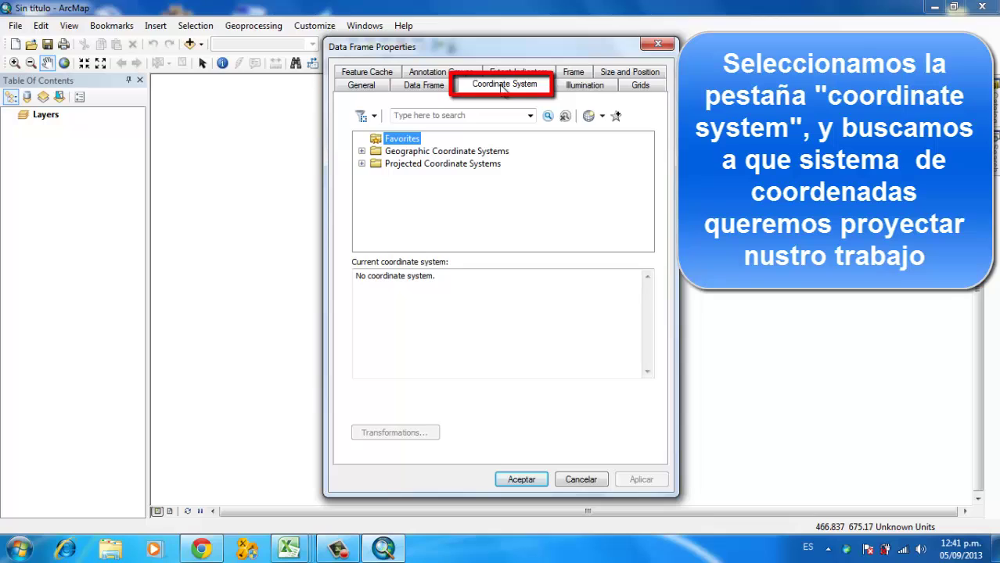
Set the data frame's projected coordinate system to UTM, NAD 1983, NAD 1983 UTM Zone 15N, and apply it.
click(361, 164)
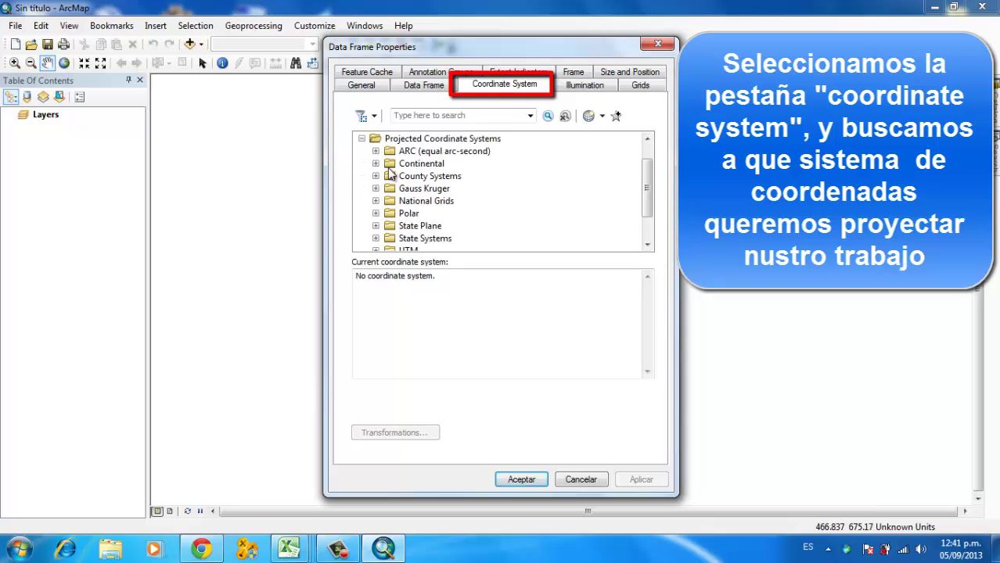
scroll(419, 223, down, 1)
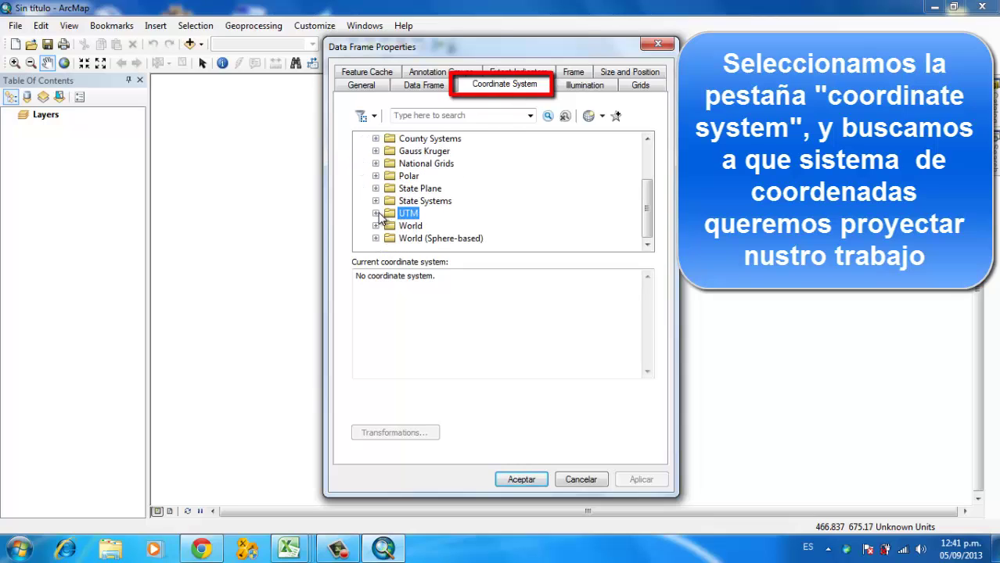
click(376, 214)
scroll(414, 172, down, 2)
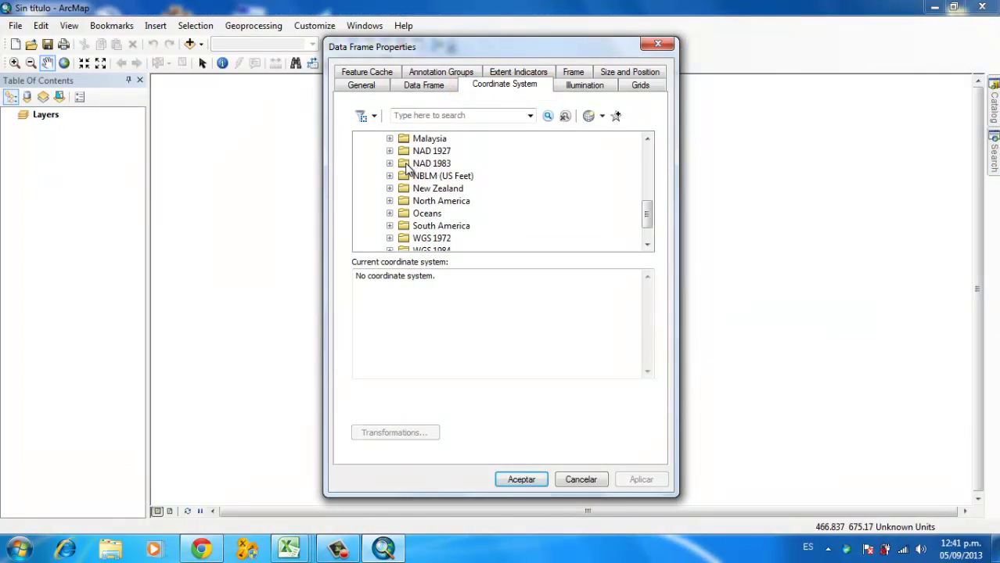
click(390, 163)
scroll(442, 218, down, 4)
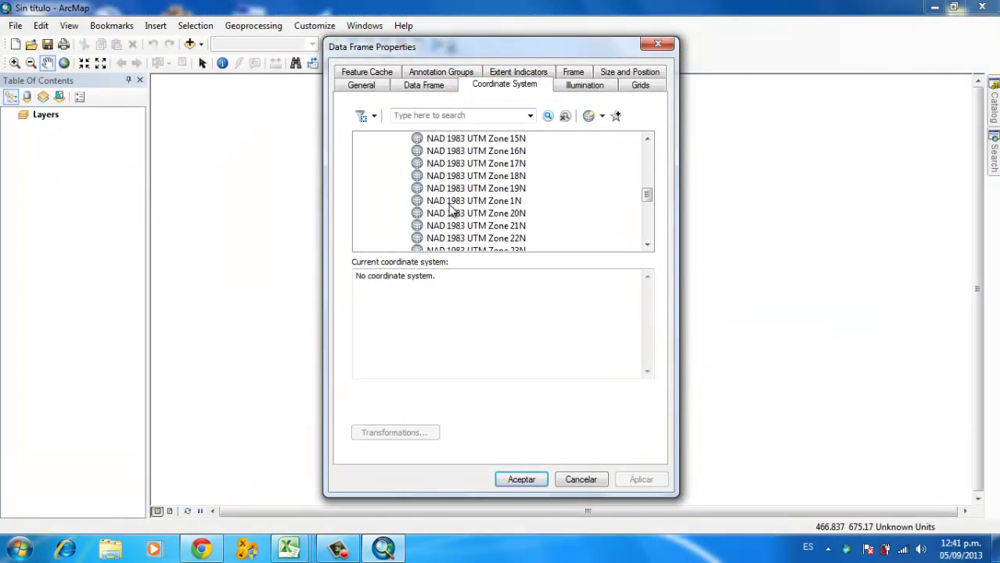
scroll(454, 211, up, 3)
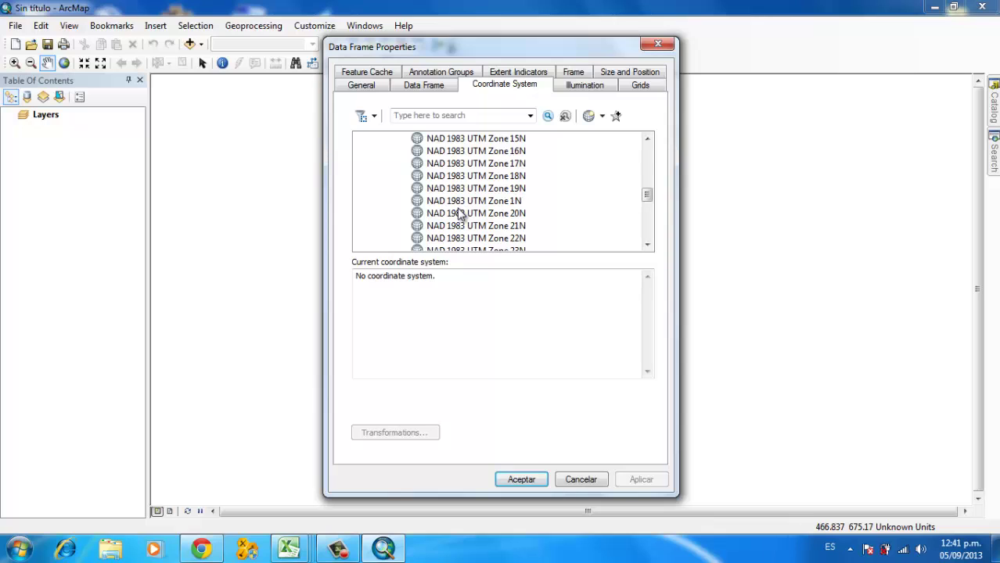
click(518, 178)
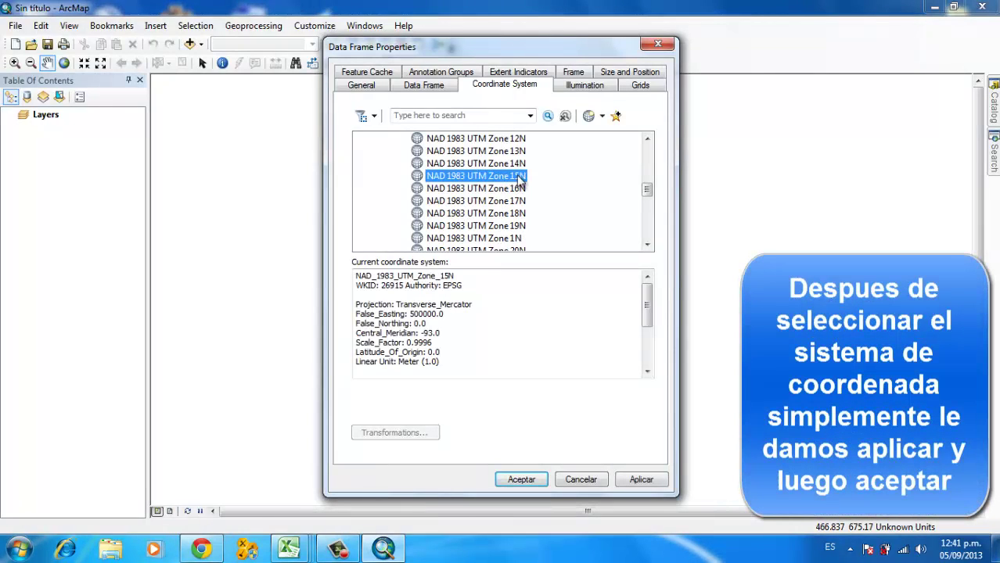
click(641, 478)
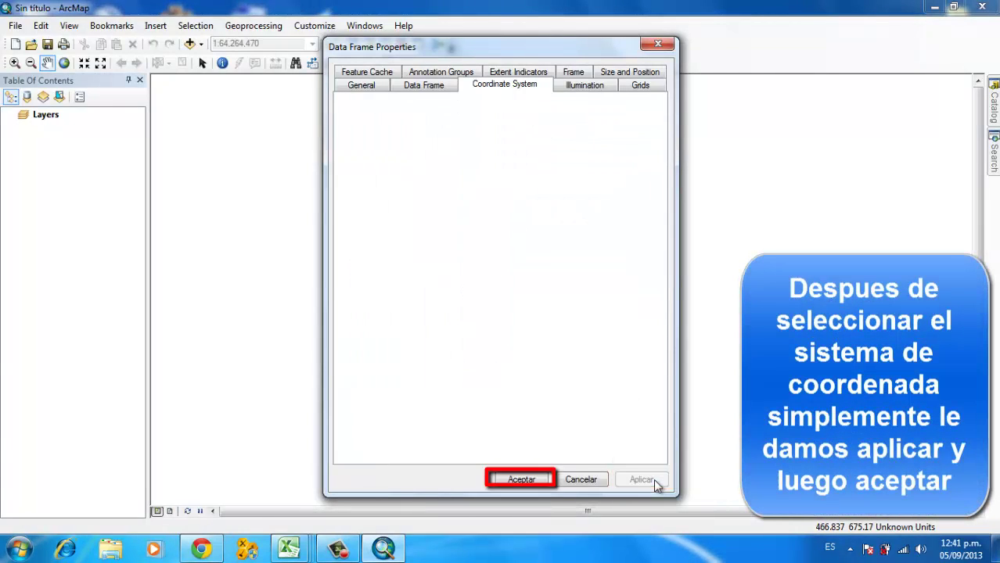
click(521, 479)
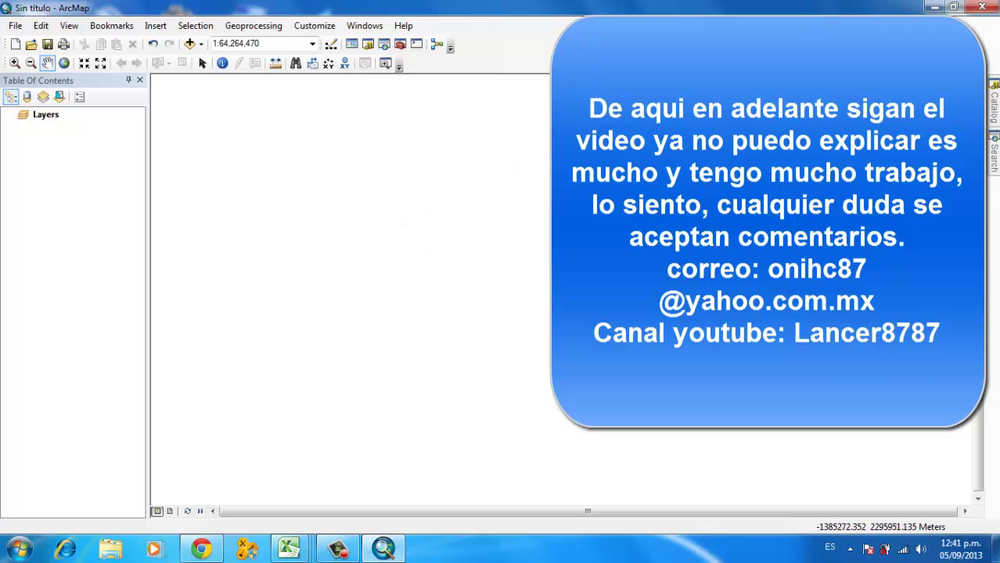
Minimize ArcMap and launch Google Earth from the desktop.
click(933, 7)
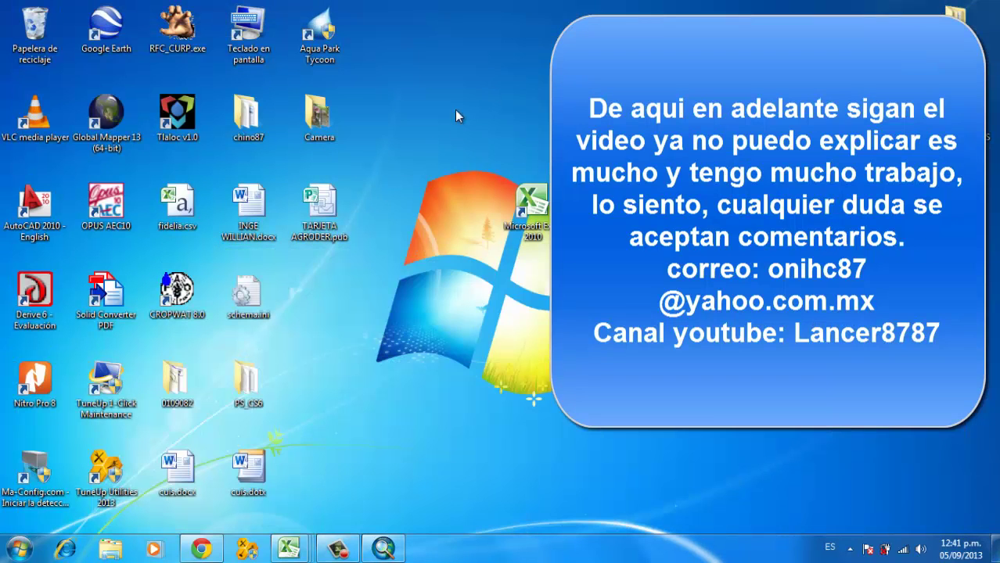
double_click(118, 30)
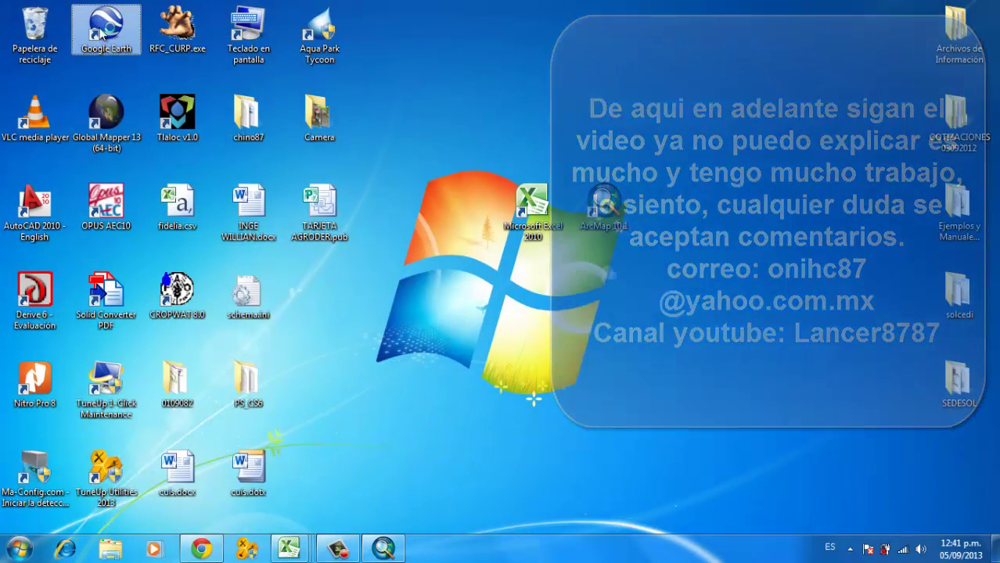
click(338, 547)
Search Google Earth for the place Chahuites, replacing the existing search text.
click(63, 95)
key(BackSpace)
key(BackSpace)
key(BackSpace)
key(BackSpace)
key(BackSpace)
key(BackSpace)
key(BackSpace)
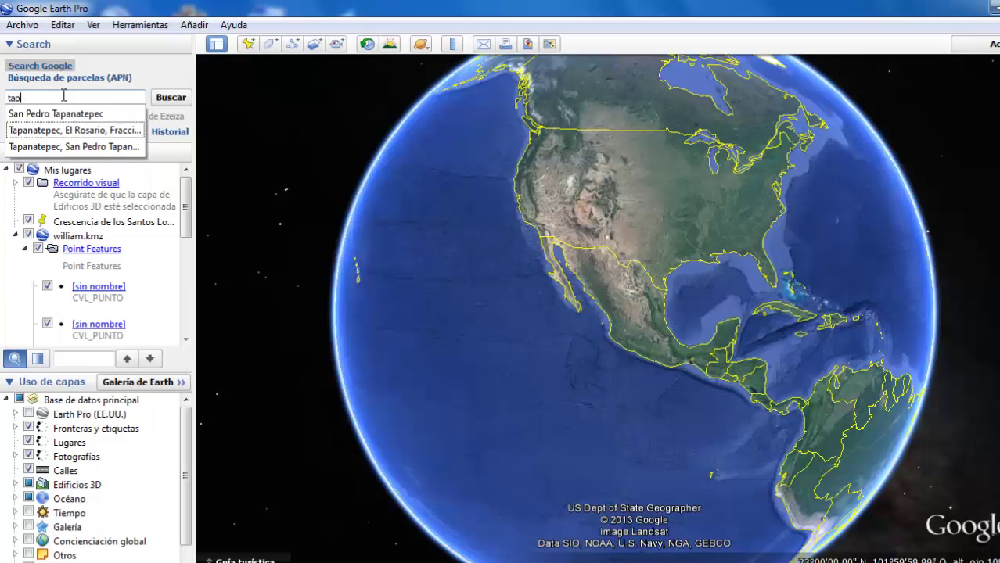
text(chahuit)
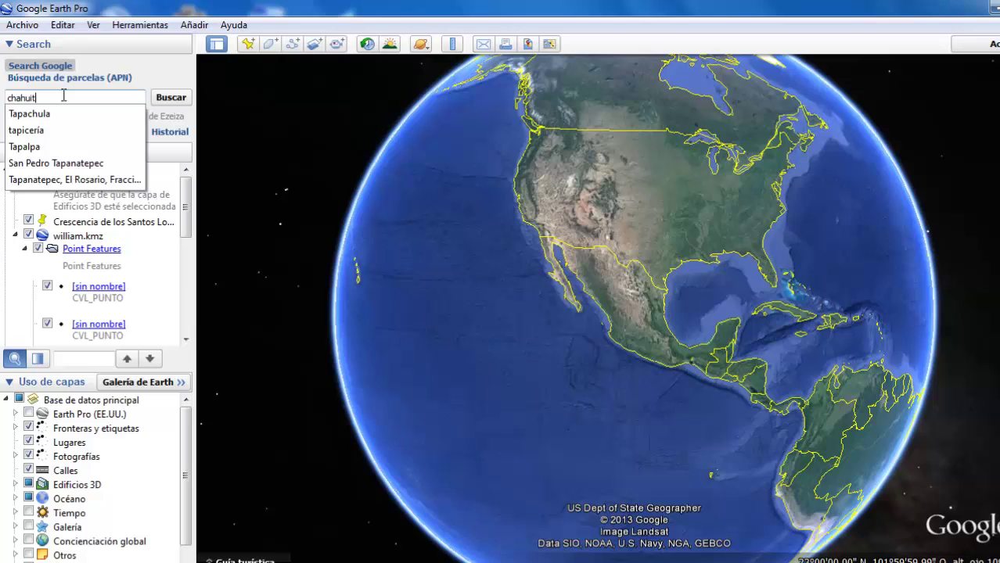
text(es)
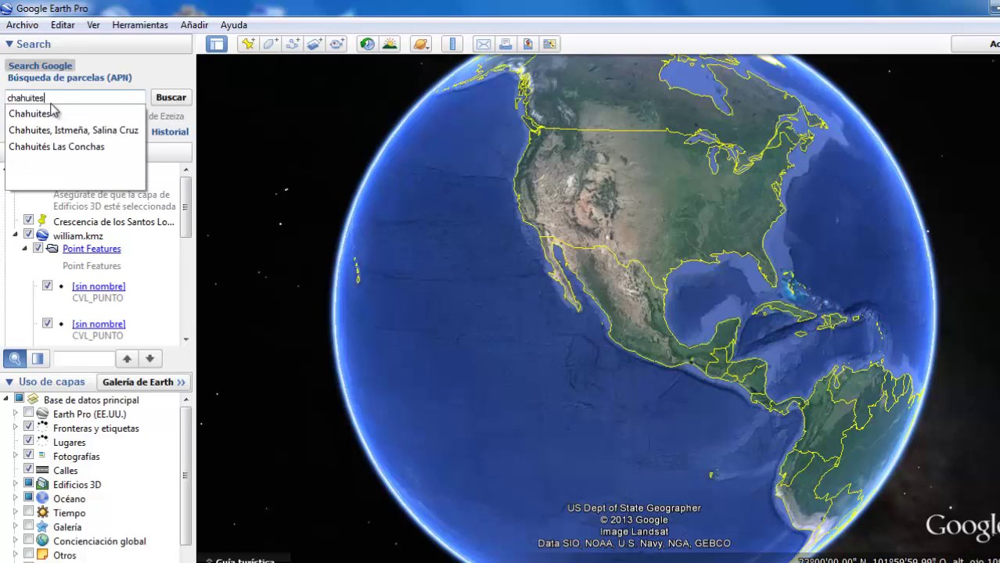
click(47, 116)
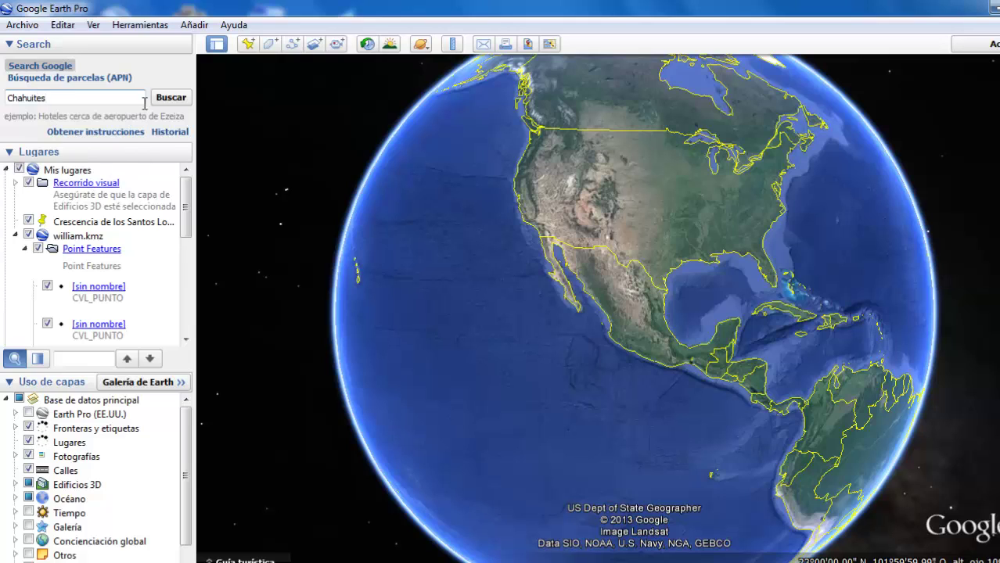
click(171, 97)
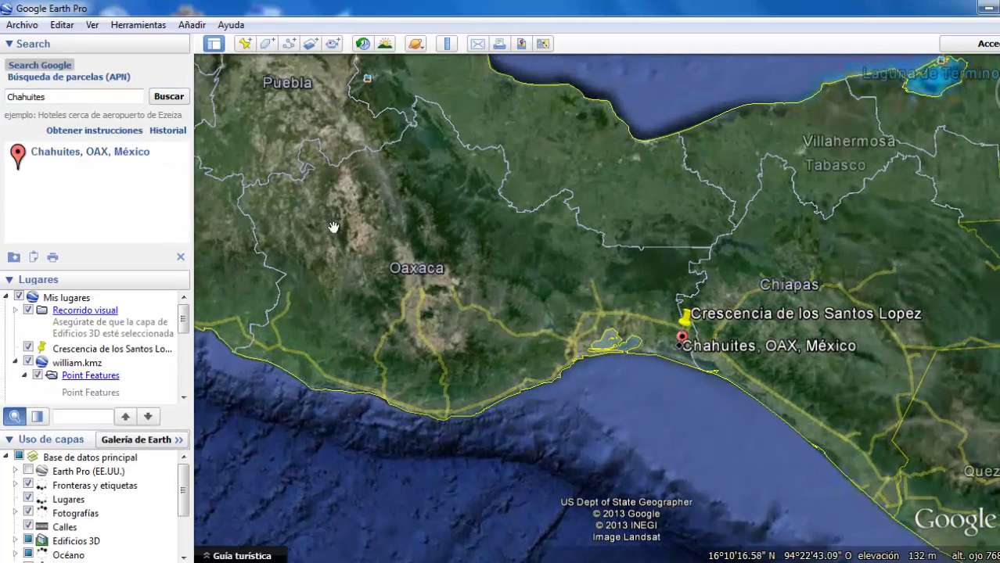
Fly to the result Chahuites, OAX, México and bring the town into view on the map.
click(89, 152)
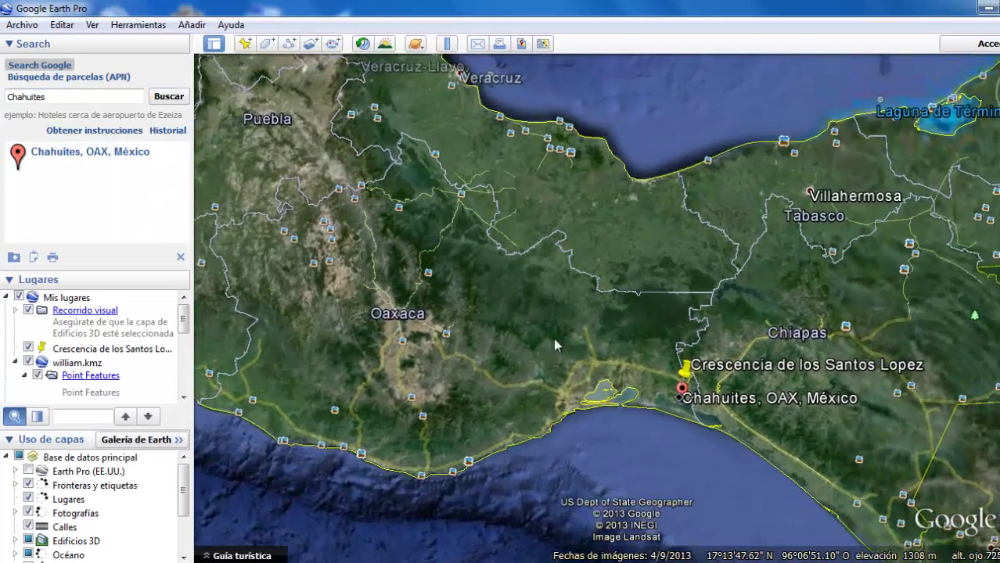
drag(553, 338, 623, 429)
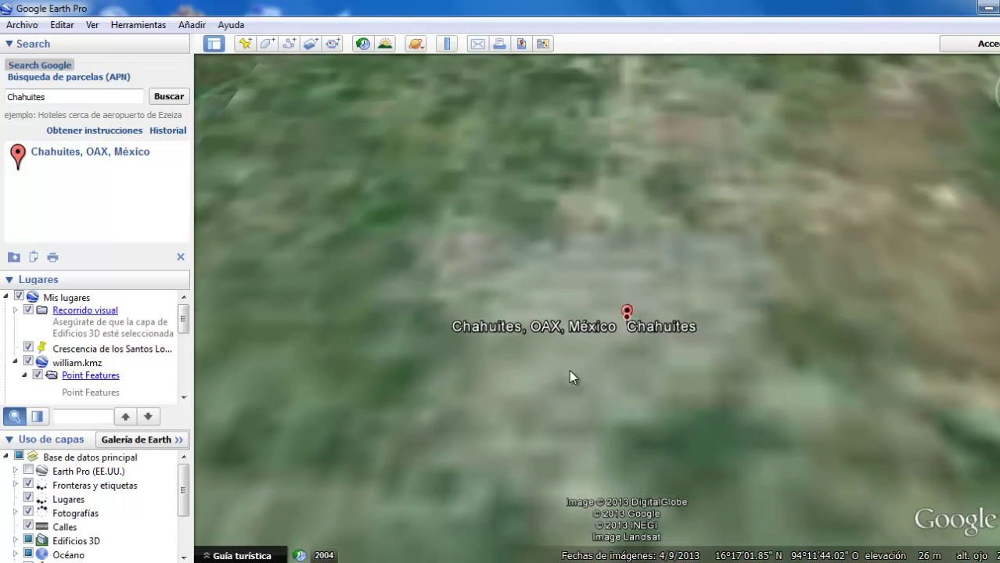
drag(574, 376, 628, 205)
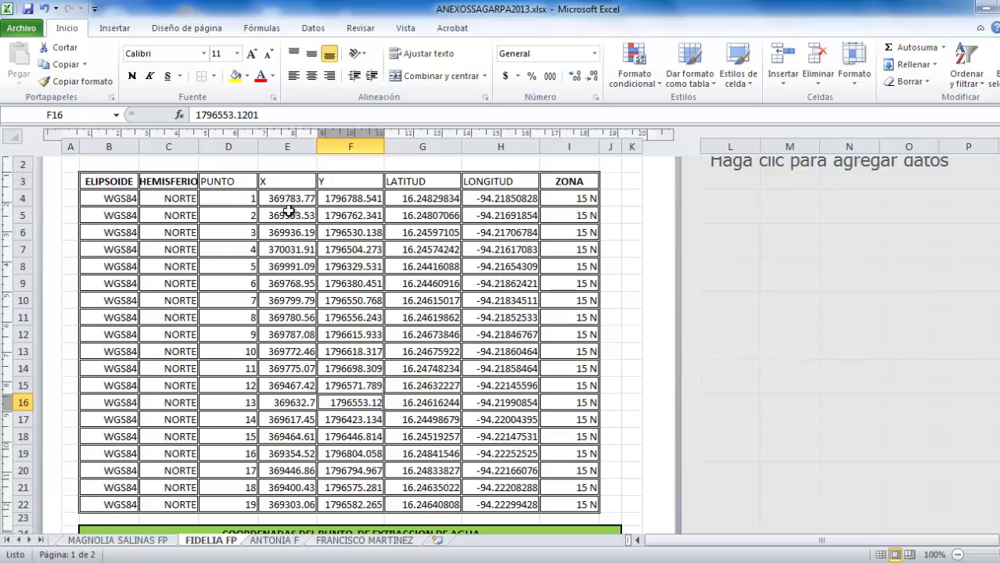
In the ANEXOSSAGARPA2013.xlsx workbook, copy point 1's full X value, 369783.7686, from cell E4 of the FIDELIA FP sheet.
click(266, 199)
double_click(260, 198)
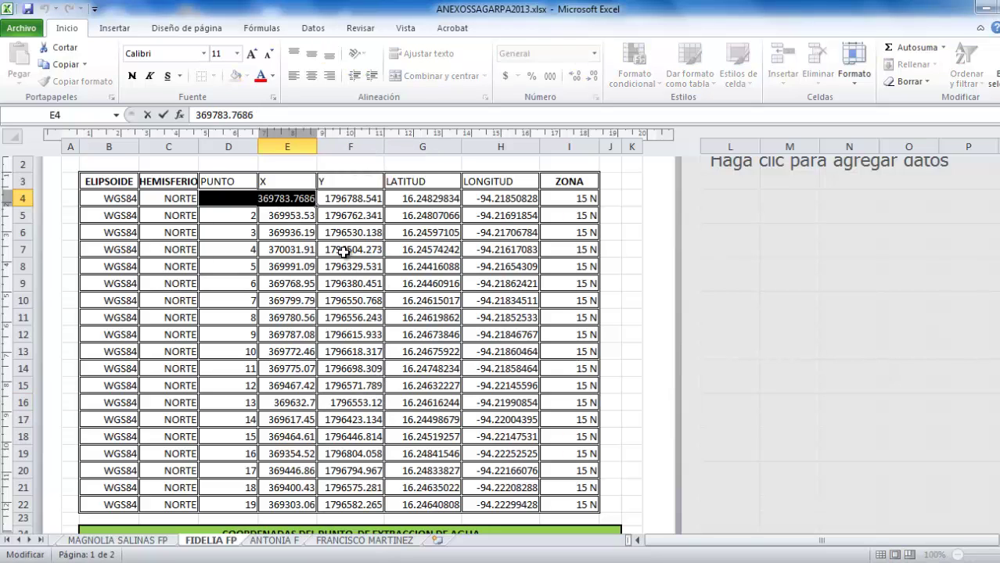
click(346, 345)
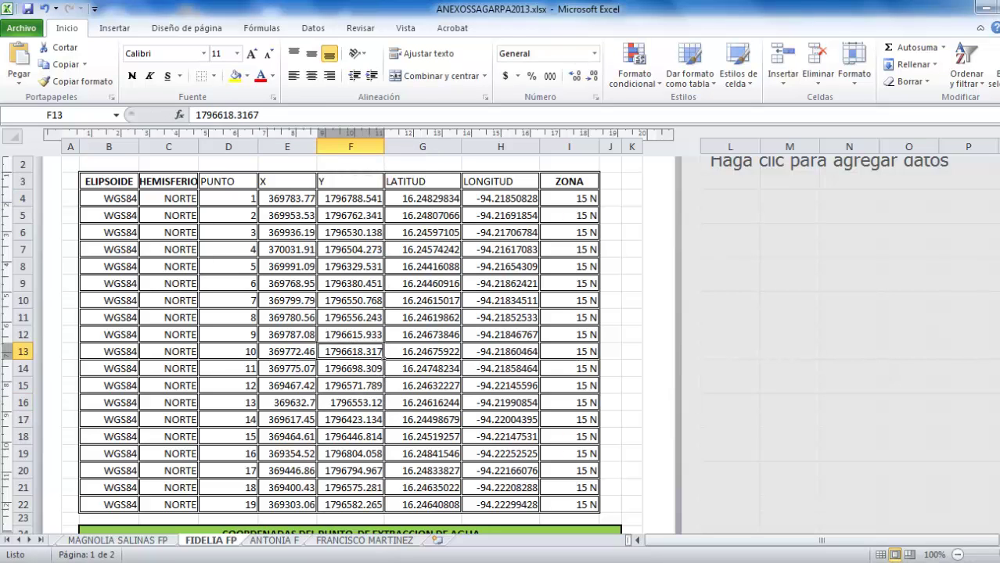
double_click(272, 198)
drag(249, 199, 347, 200)
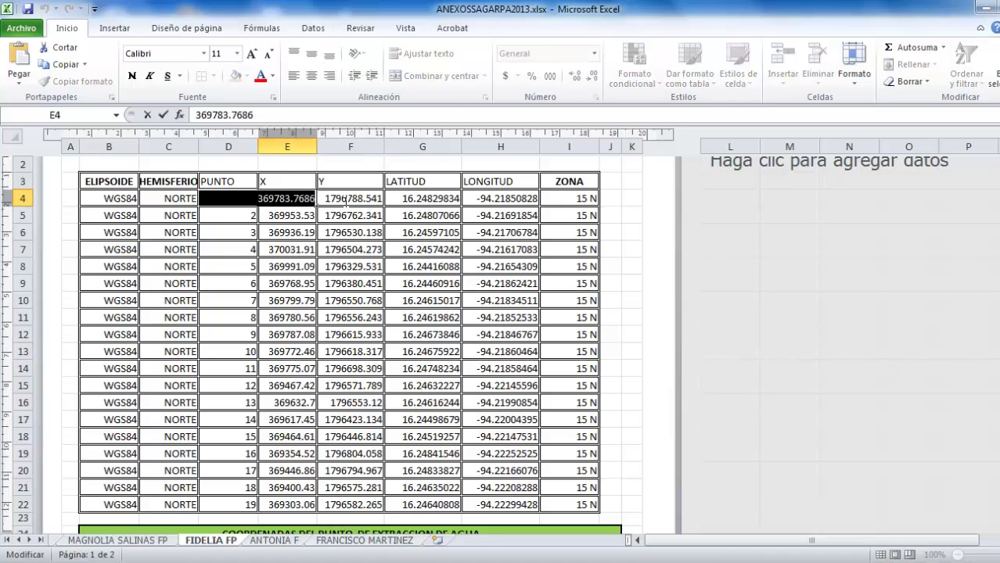
click(411, 367)
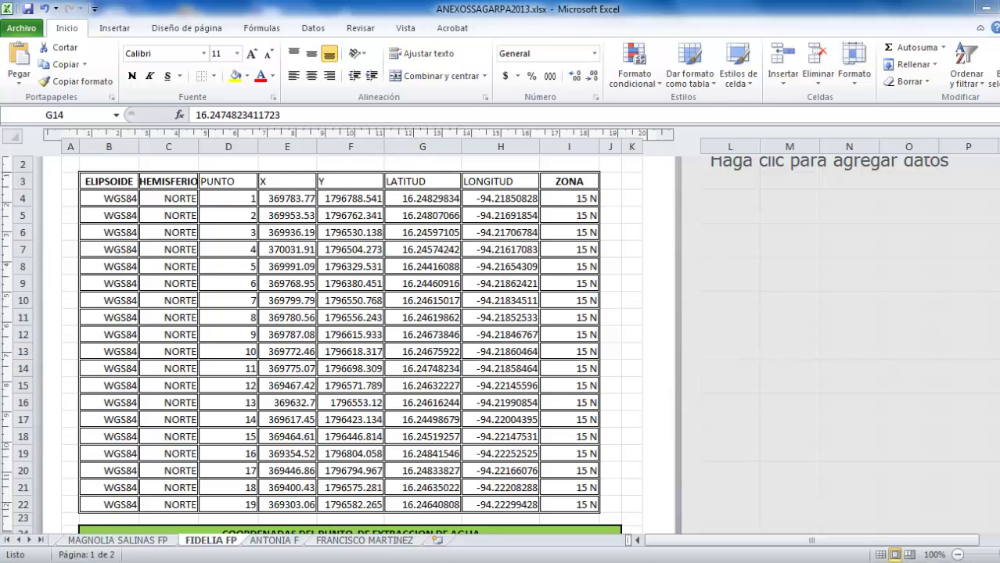
Switch to Google Earth and set its latitude/longitude display to Universal Transversal de Mercator in the options.
key(alt+Tab)
click(244, 43)
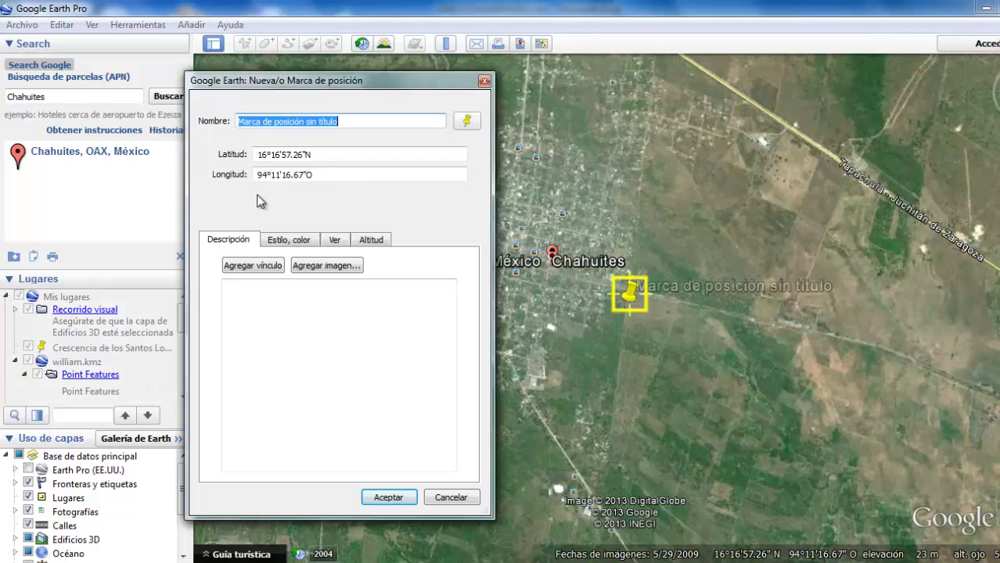
click(451, 499)
click(149, 24)
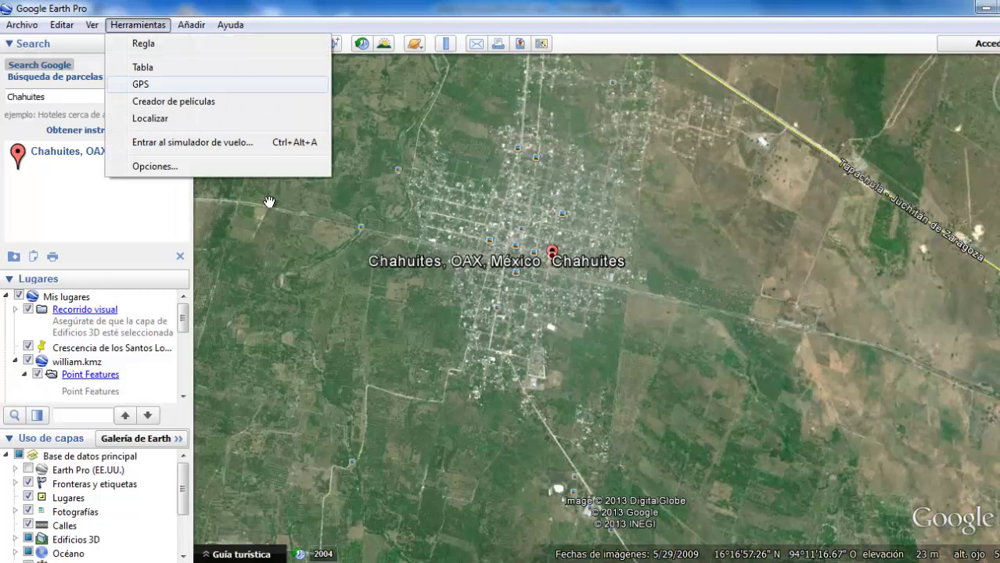
click(199, 167)
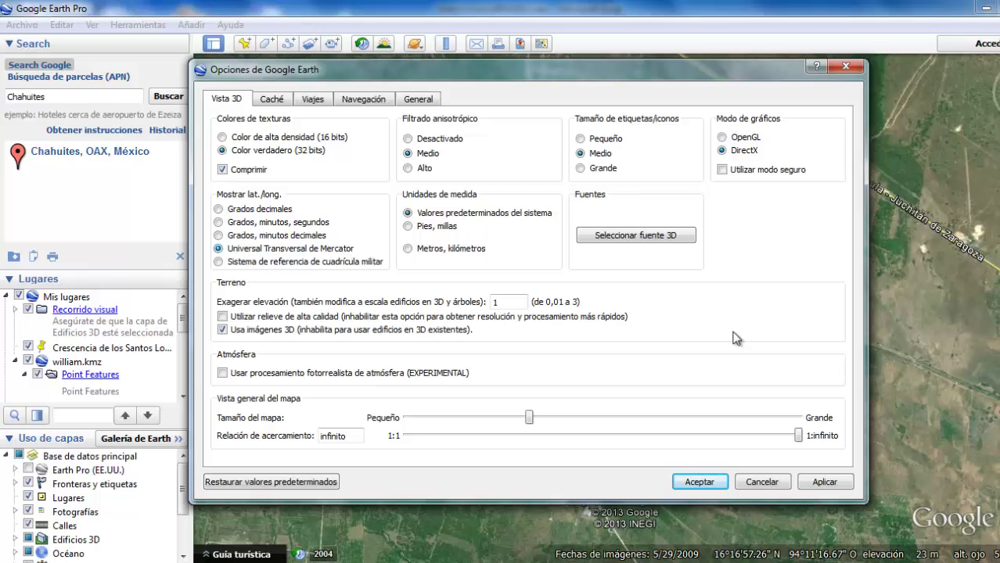
click(828, 479)
click(704, 481)
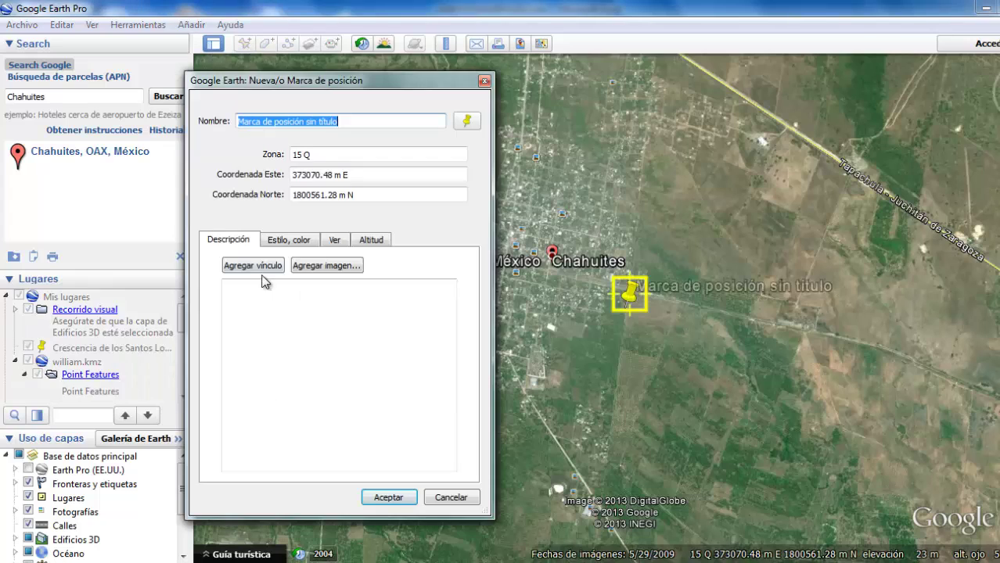
Start a new placemark and set its east coordinate to 369783.7686 m E.
click(245, 43)
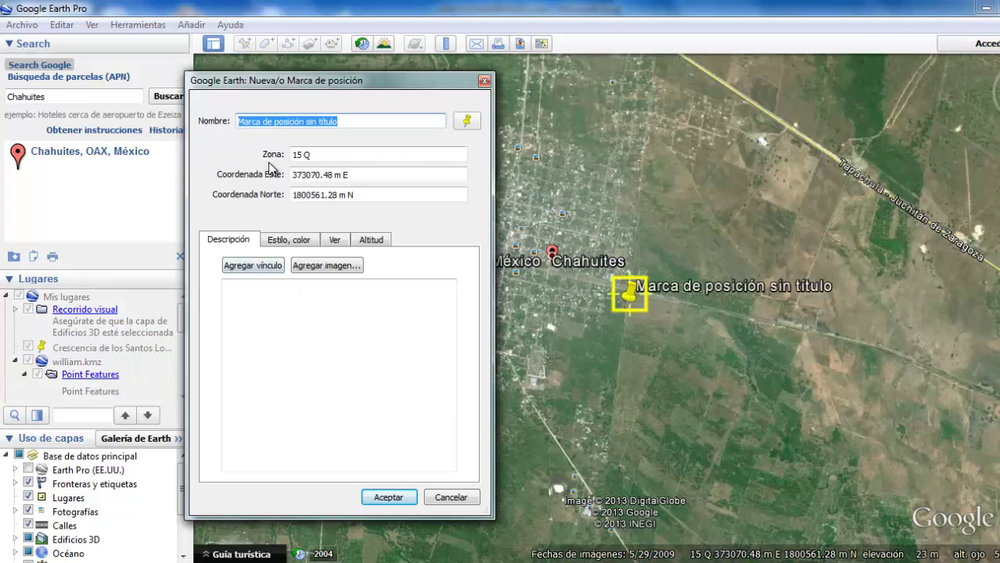
click(326, 174)
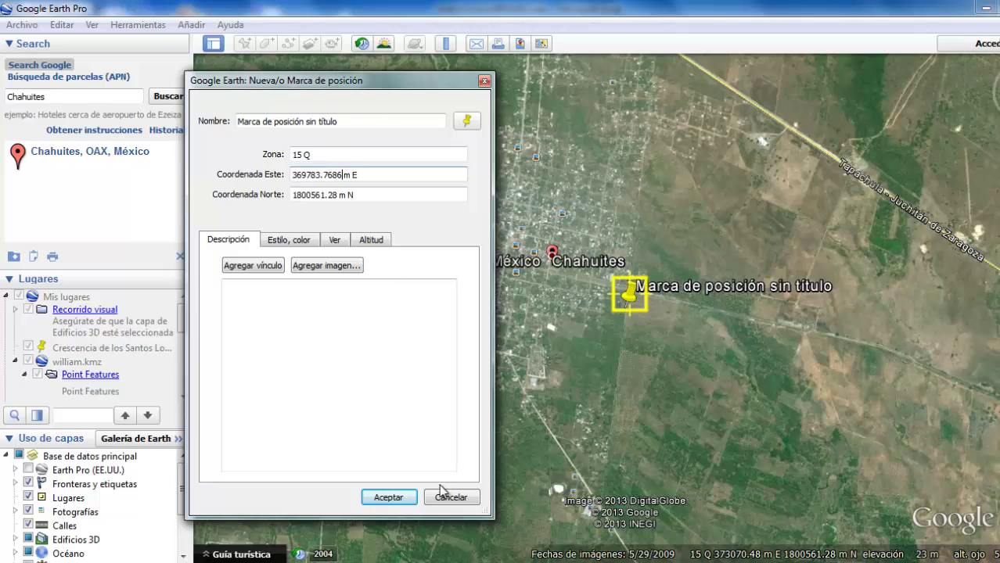
Switch to the Excel workbook and copy point 1's full Y value, 1796788.5406, from cell F4.
mouse_move(305, 557)
click(306, 493)
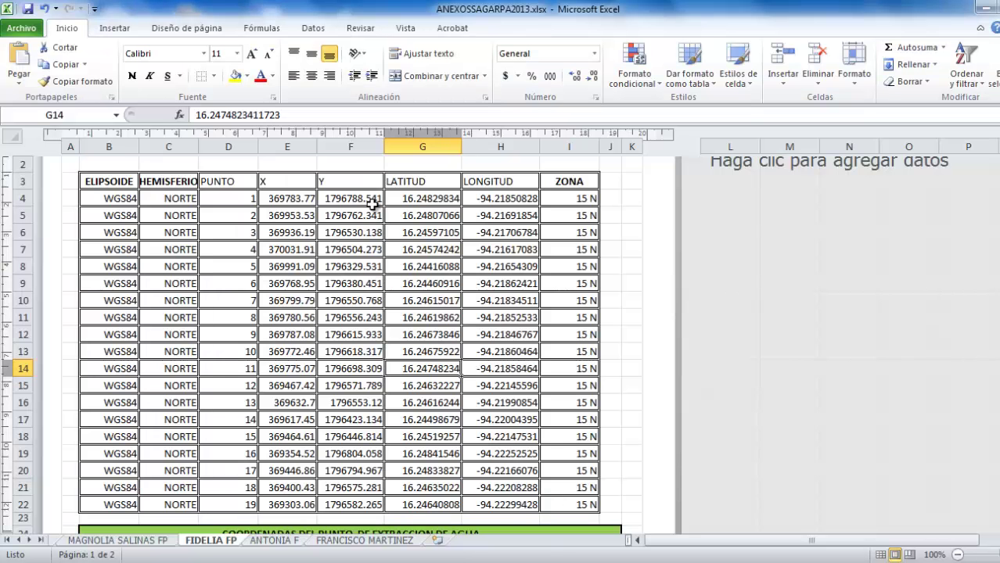
double_click(344, 202)
drag(319, 198, 399, 199)
key(ctrl+c)
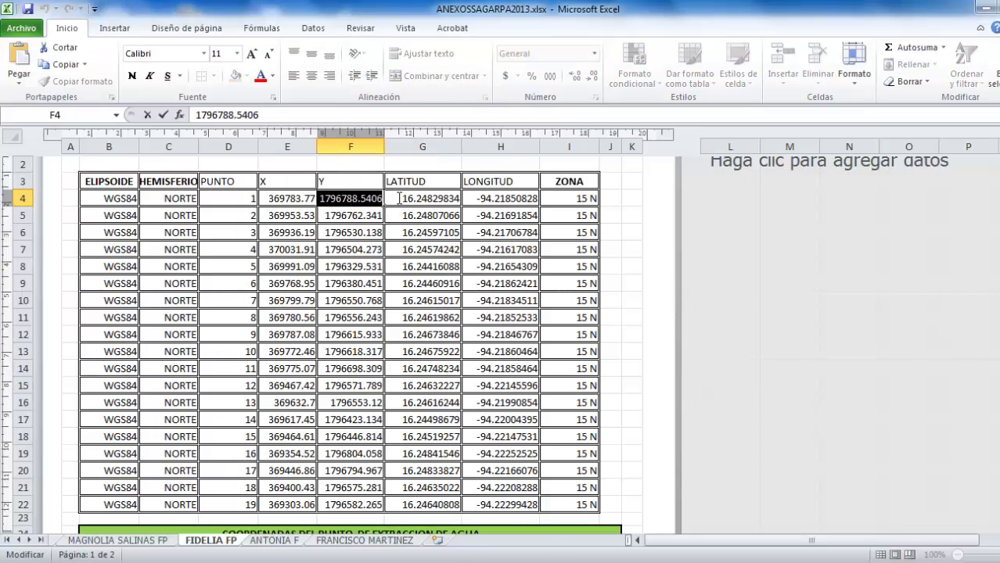
click(340, 408)
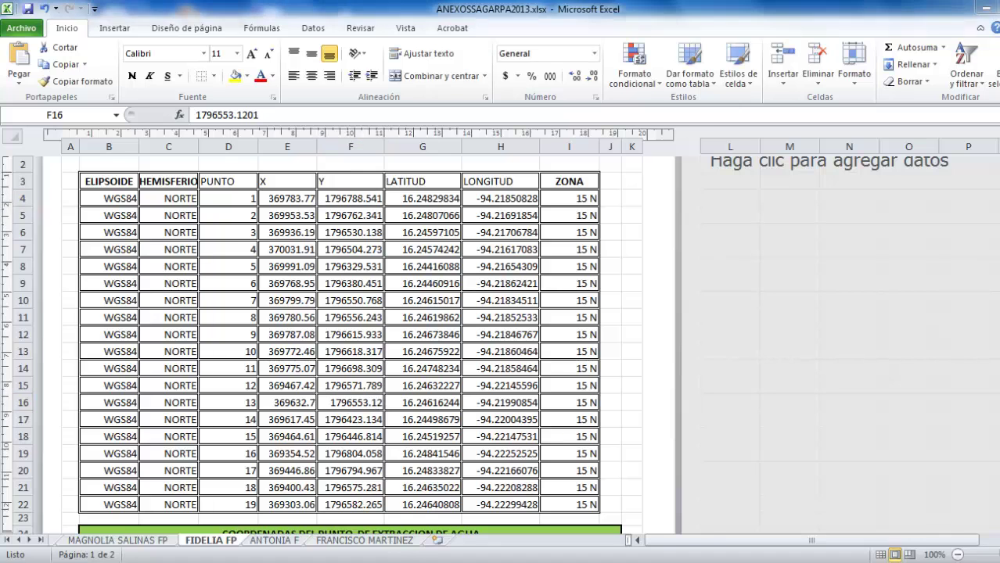
Switch back to Google Earth, set the new placemark's north coordinate to 1796788.5406 m N and save the placemark.
key(alt+Tab)
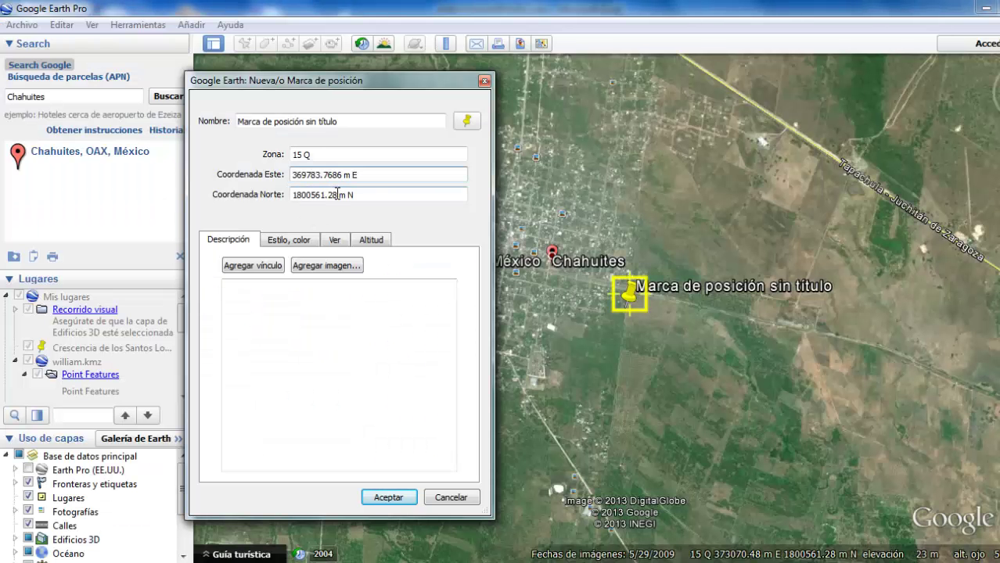
drag(333, 195, 264, 202)
key(ctrl+v)
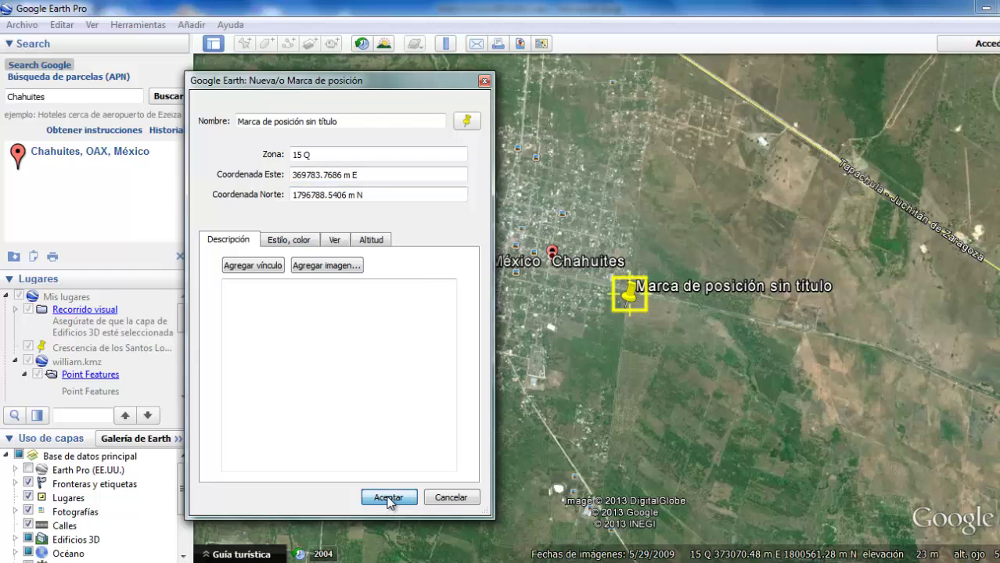
click(388, 498)
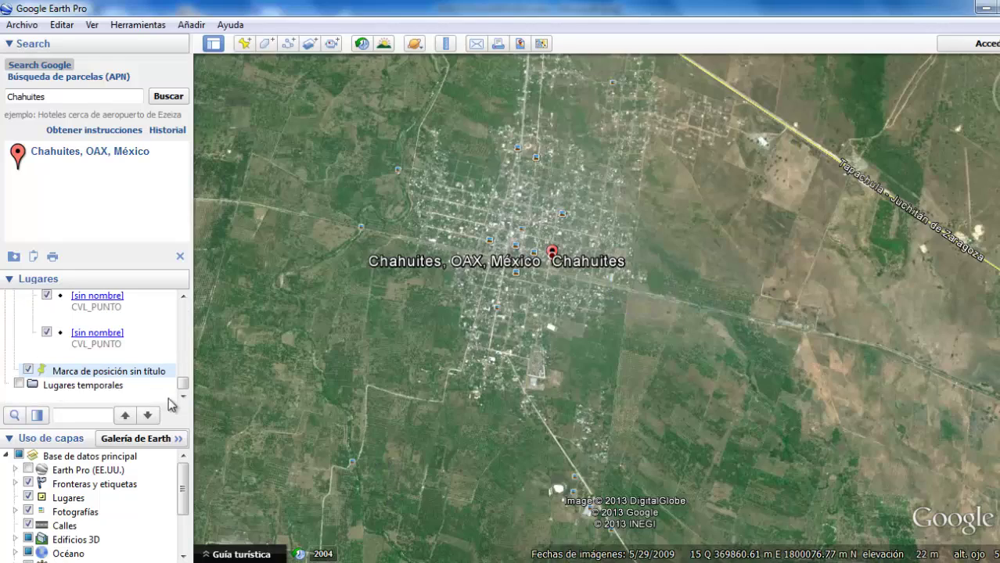
Locate the new placemark on the imagery beside the imported points and check its UTM zone in its properties.
click(119, 376)
scroll(420, 362, down, 5)
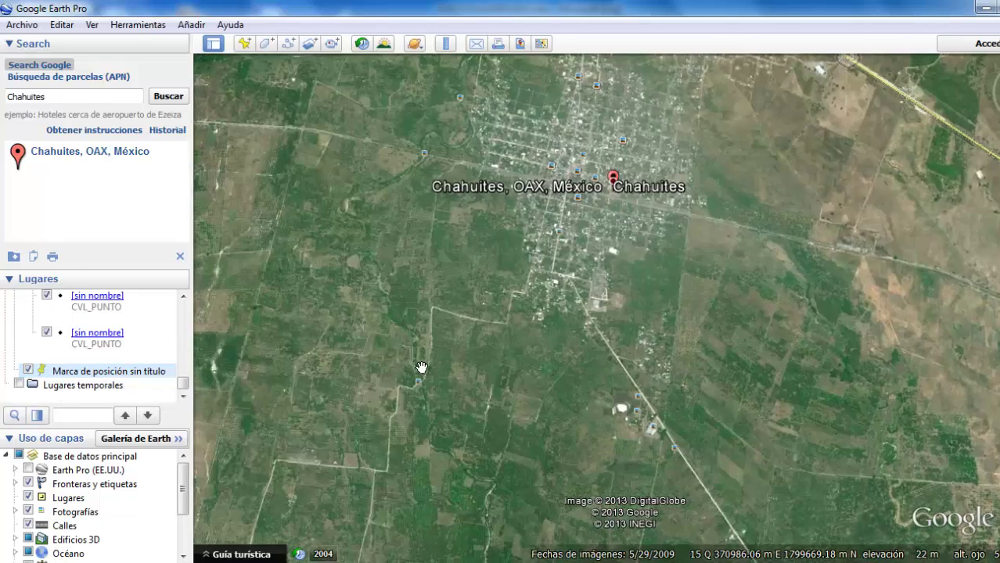
scroll(431, 415, up, 5)
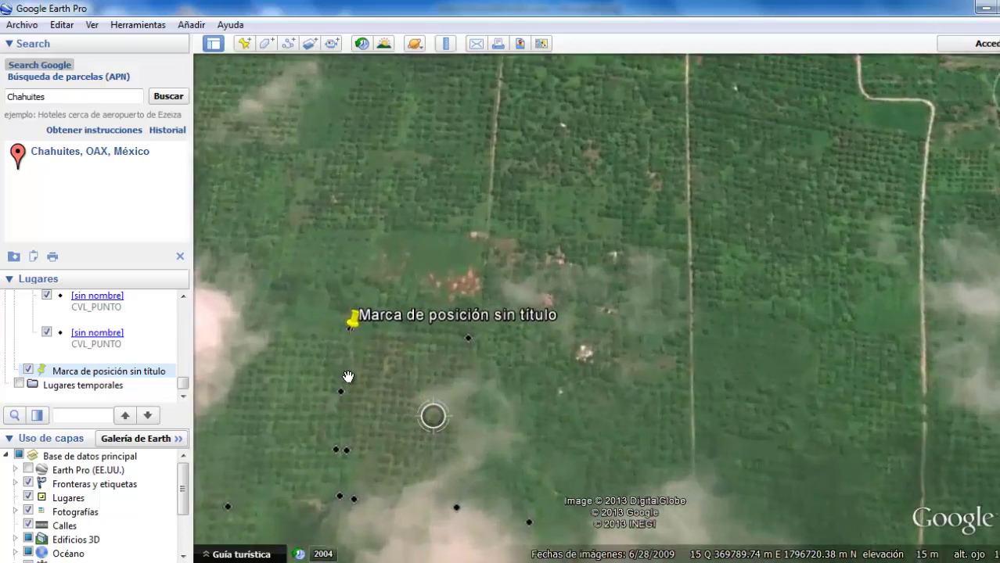
scroll(383, 368, up, 3)
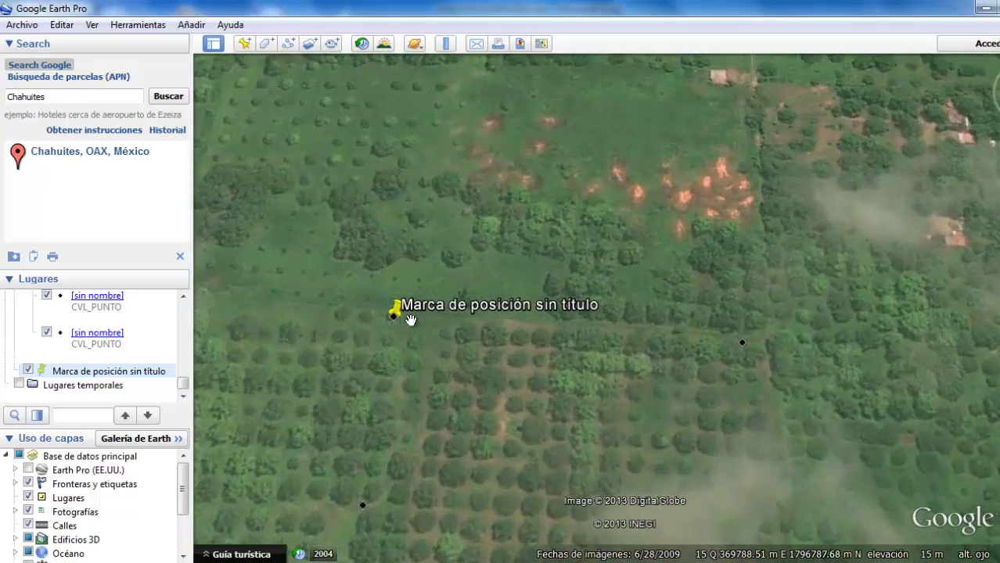
right_click(394, 308)
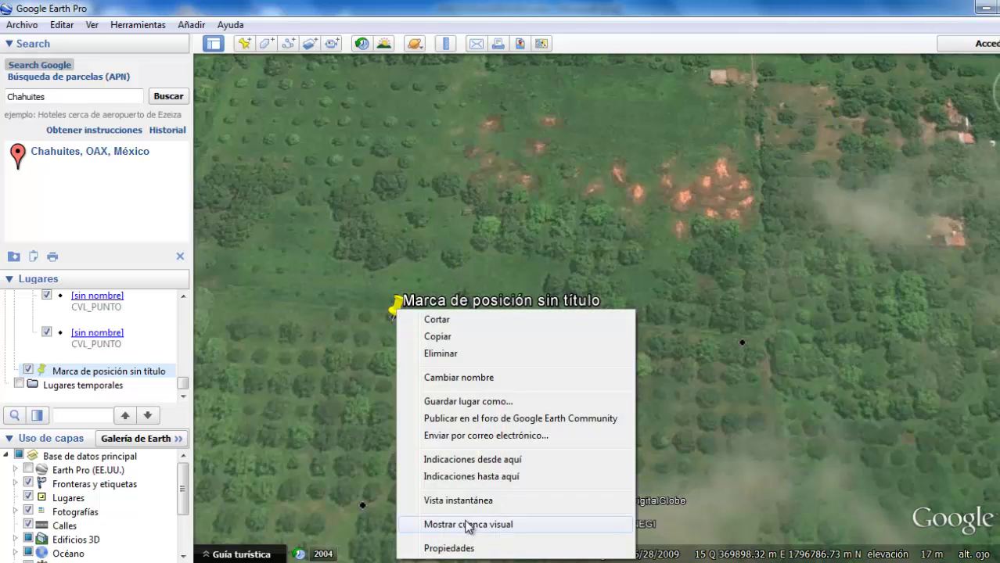
click(453, 544)
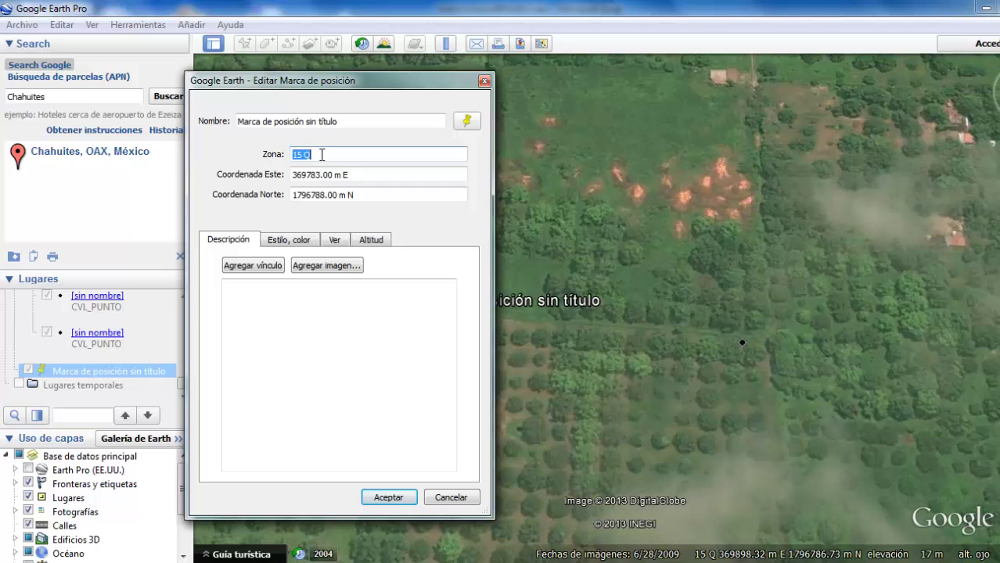
double_click(310, 154)
click(389, 497)
Turn on the coordinate grid over a view of all Mexico.
scroll(477, 384, down, 6)
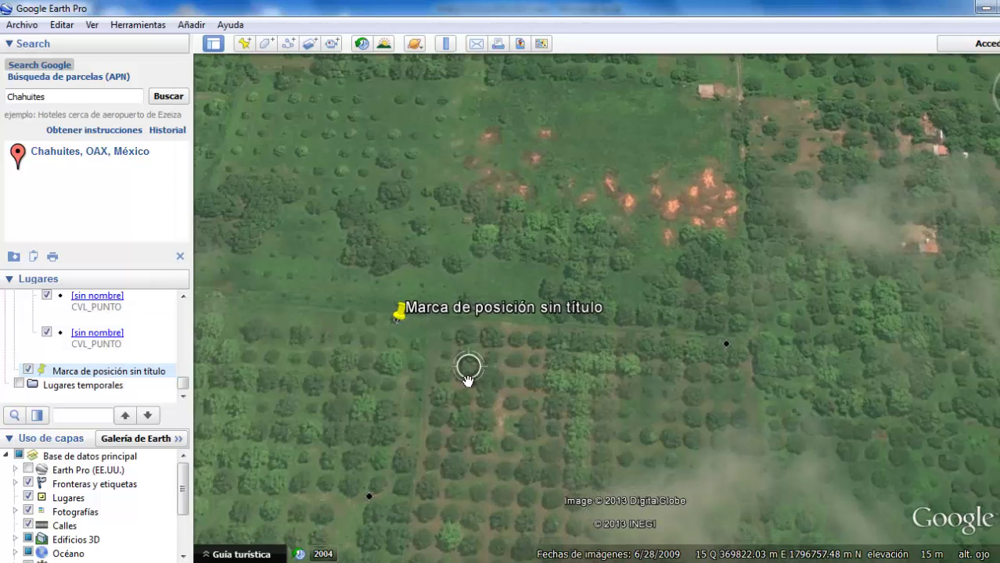
scroll(483, 393, down, 8)
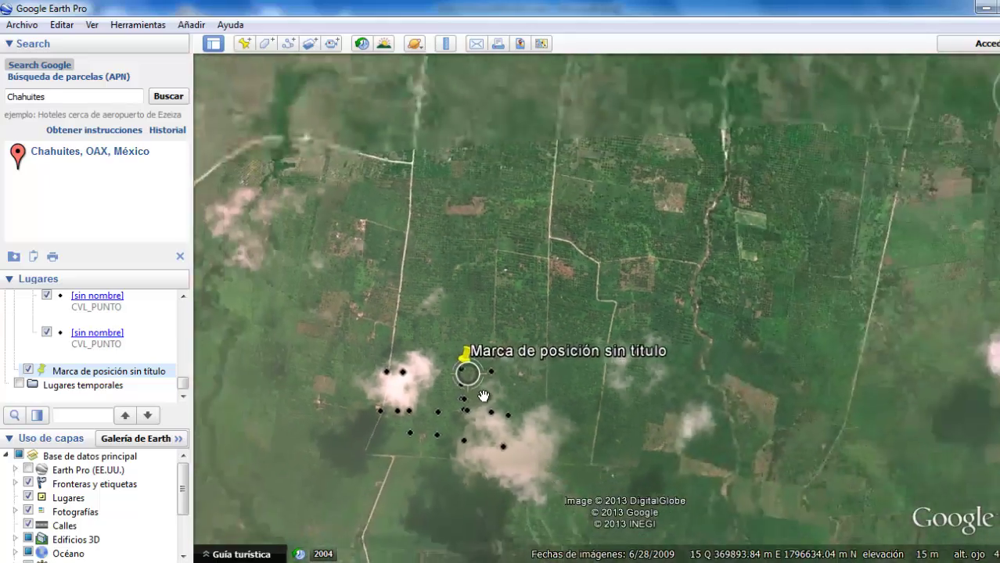
scroll(483, 396, down, 8)
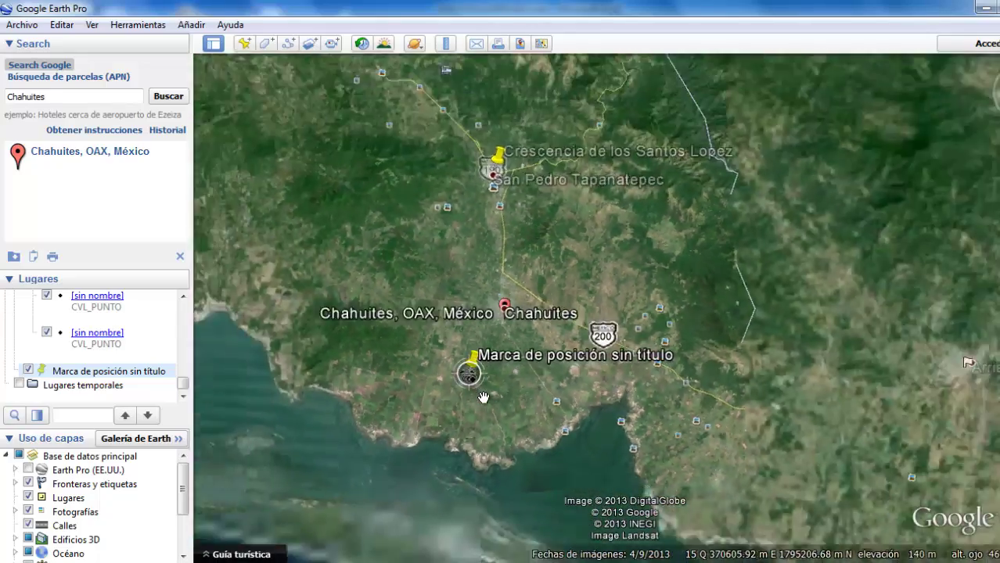
scroll(483, 387, down, 8)
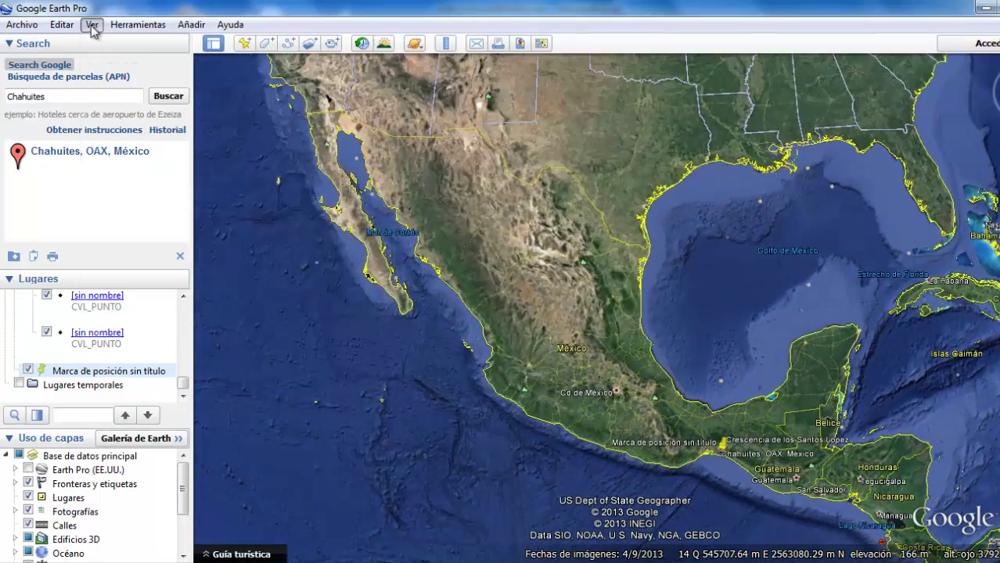
click(92, 24)
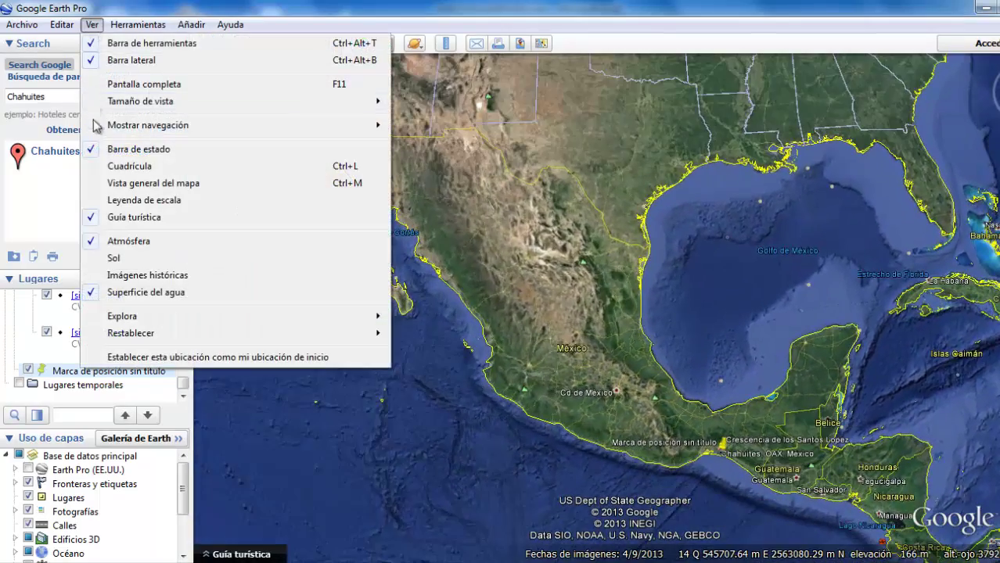
click(92, 169)
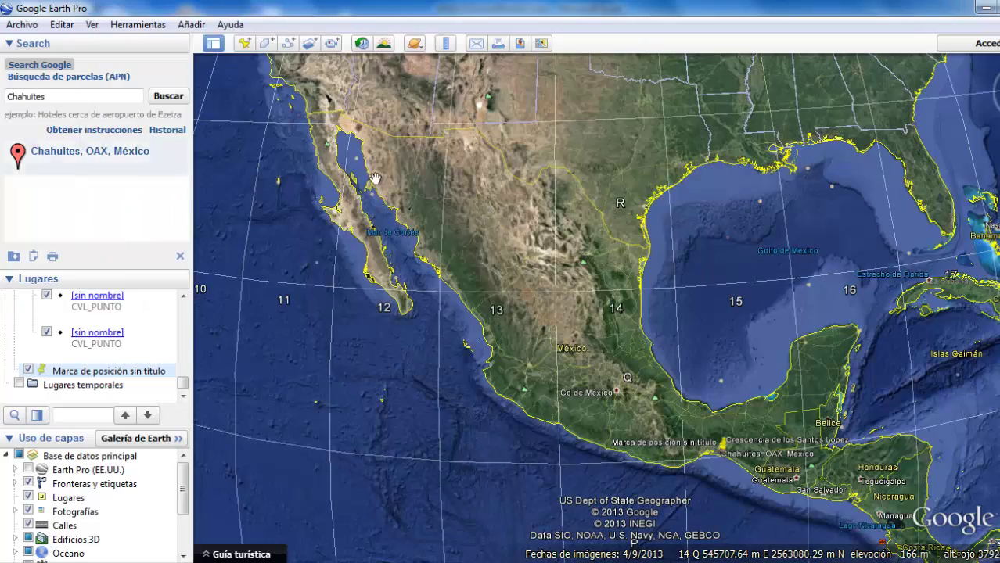
Examine the UTM zone numbers and latitude band letters across Mexico and the rest of the globe.
drag(468, 271, 413, 177)
scroll(646, 353, up, 5)
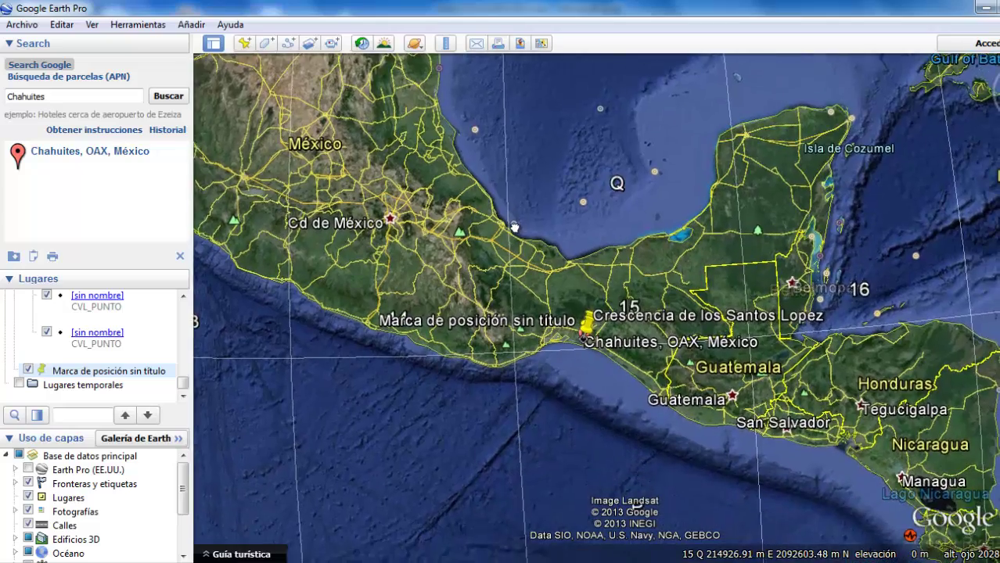
scroll(611, 161, up, 3)
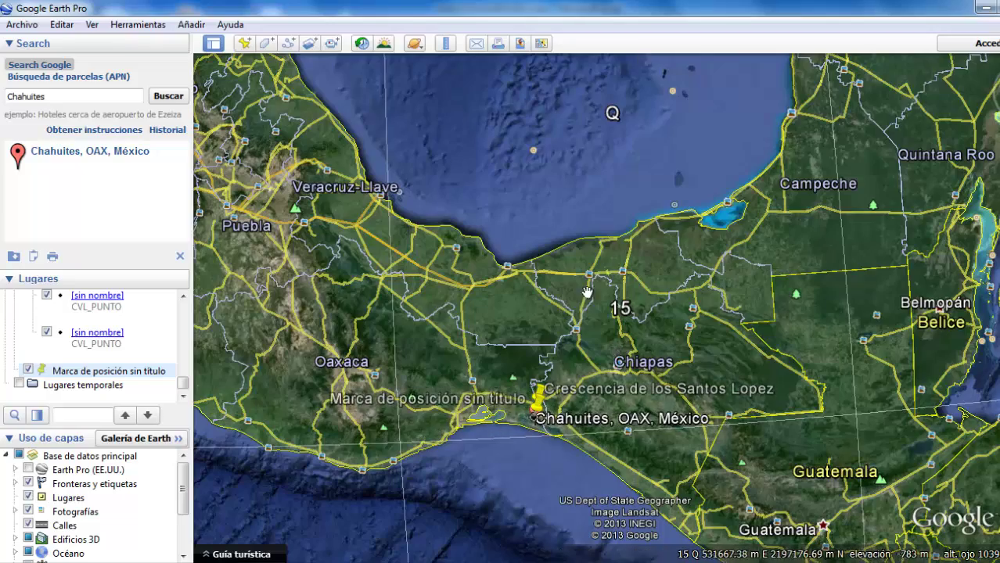
scroll(587, 292, down, 4)
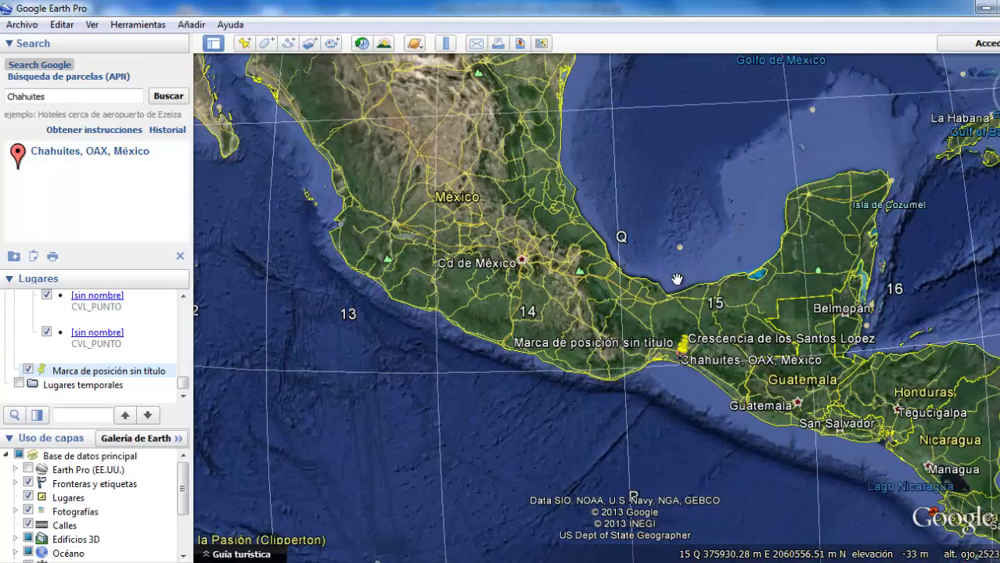
drag(677, 280, 760, 273)
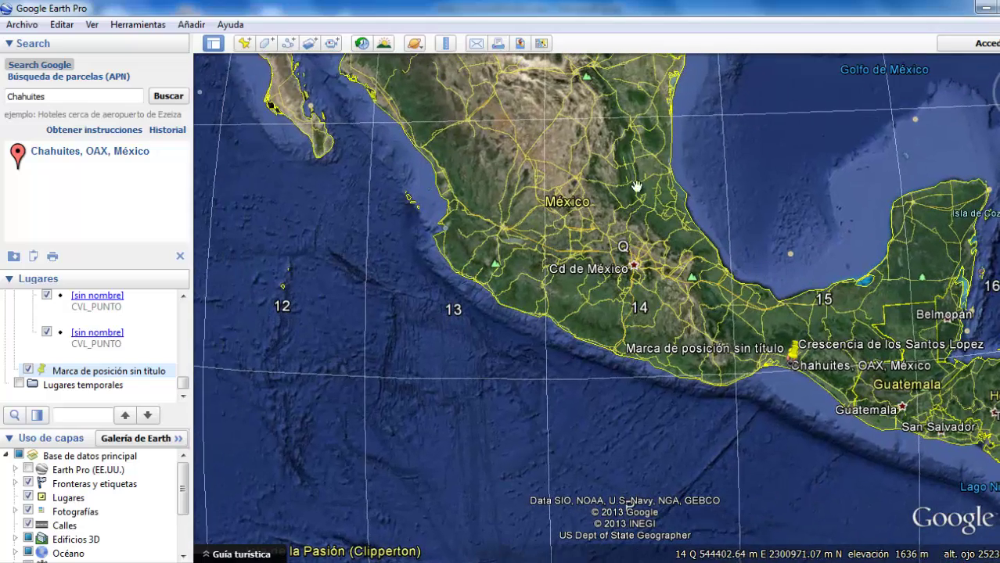
drag(647, 291, 639, 239)
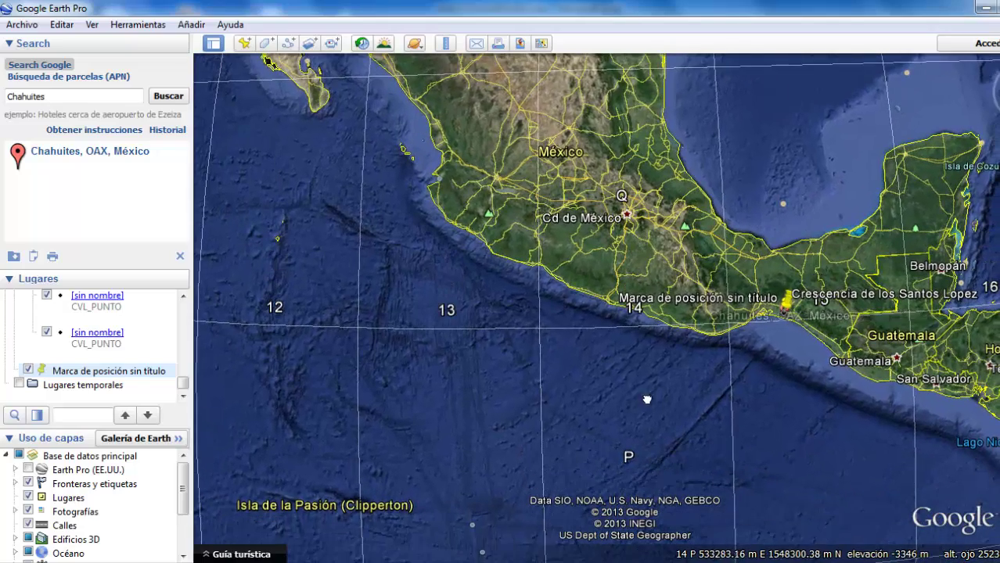
drag(646, 400, 643, 247)
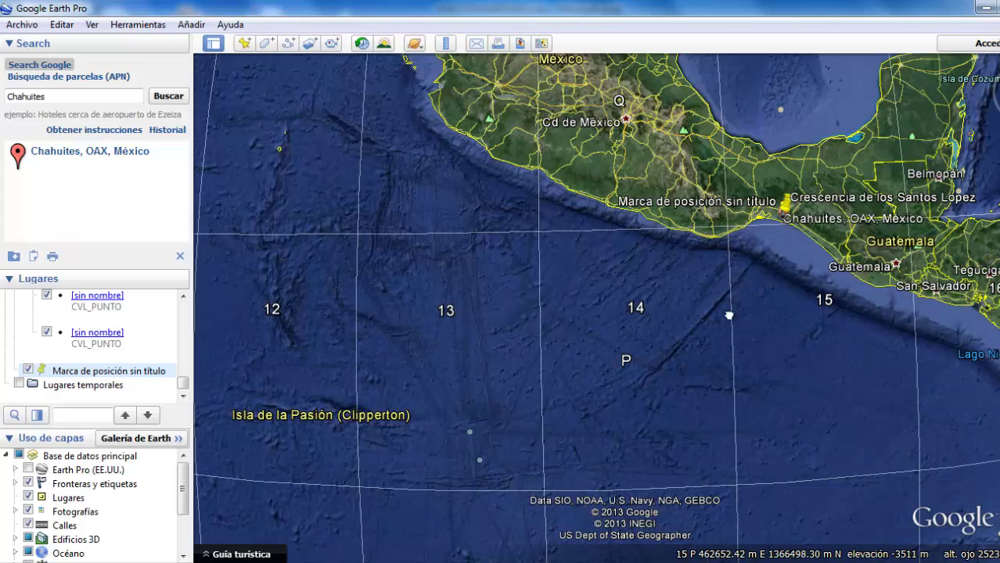
drag(729, 315, 678, 227)
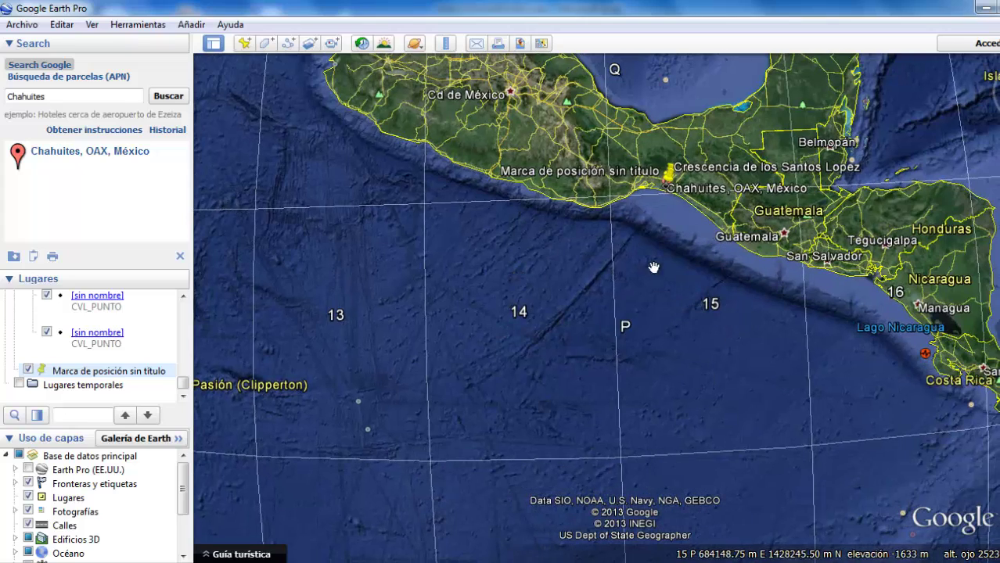
scroll(698, 282, down, 5)
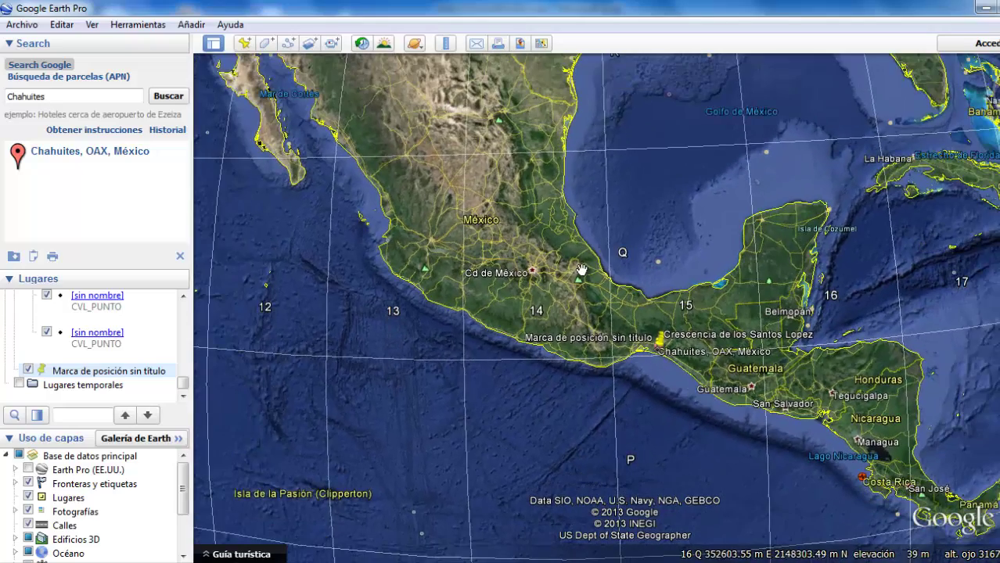
drag(581, 270, 597, 272)
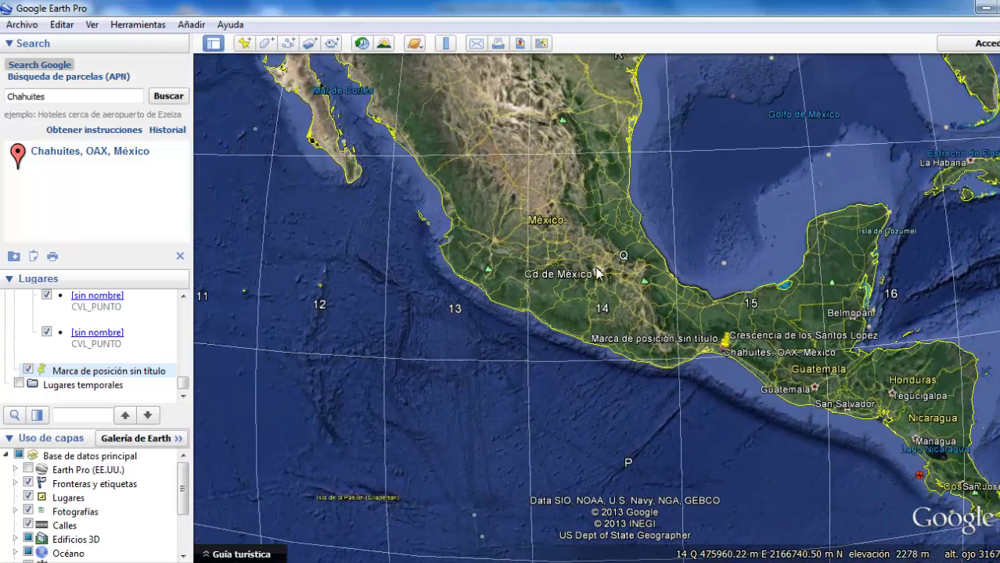
scroll(626, 277, down, 5)
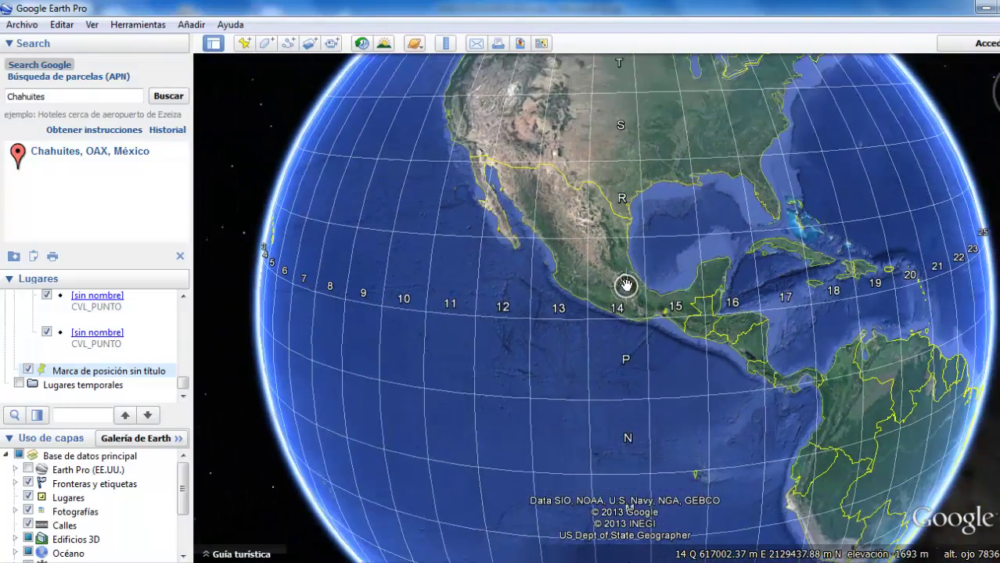
drag(490, 287, 682, 303)
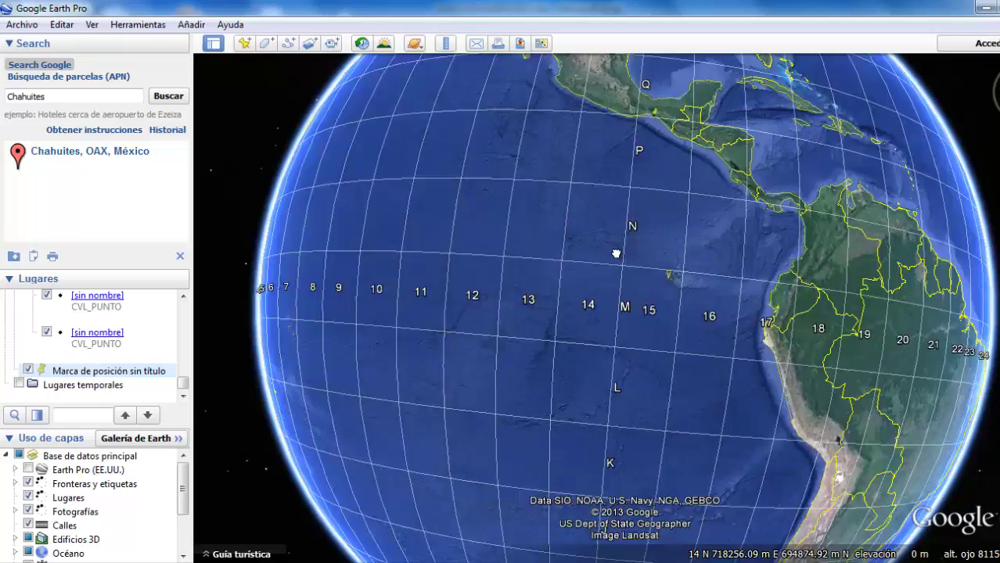
drag(616, 253, 621, 488)
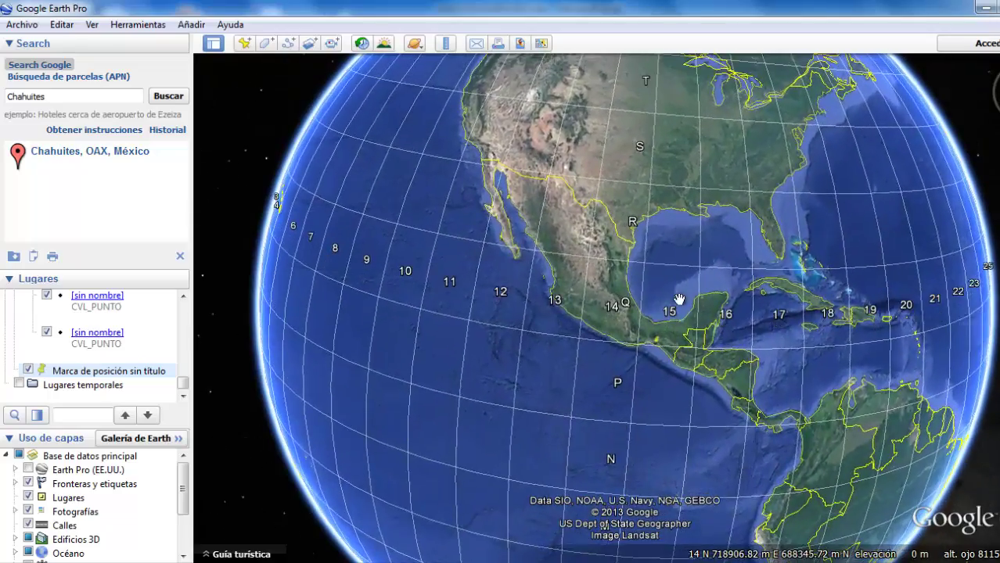
Return to the placemark near Chahuites and inspect its position relative to the black survey points.
scroll(679, 299, up, 8)
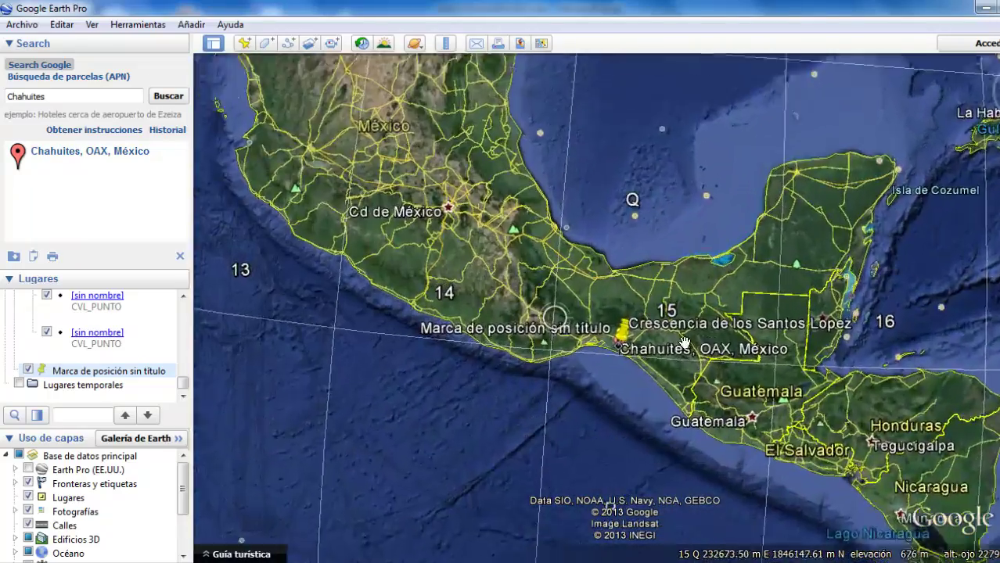
scroll(684, 343, up, 5)
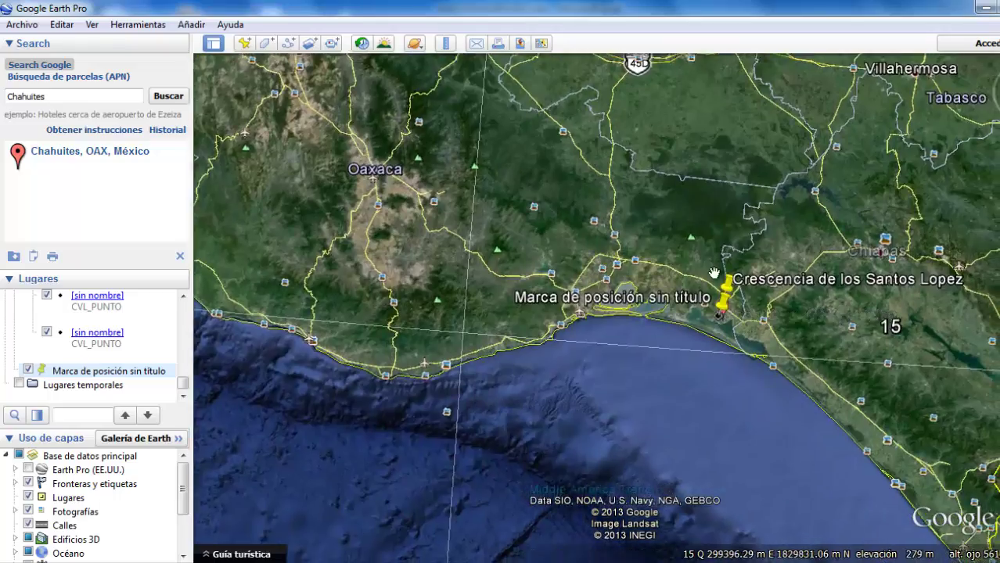
scroll(712, 272, up, 6)
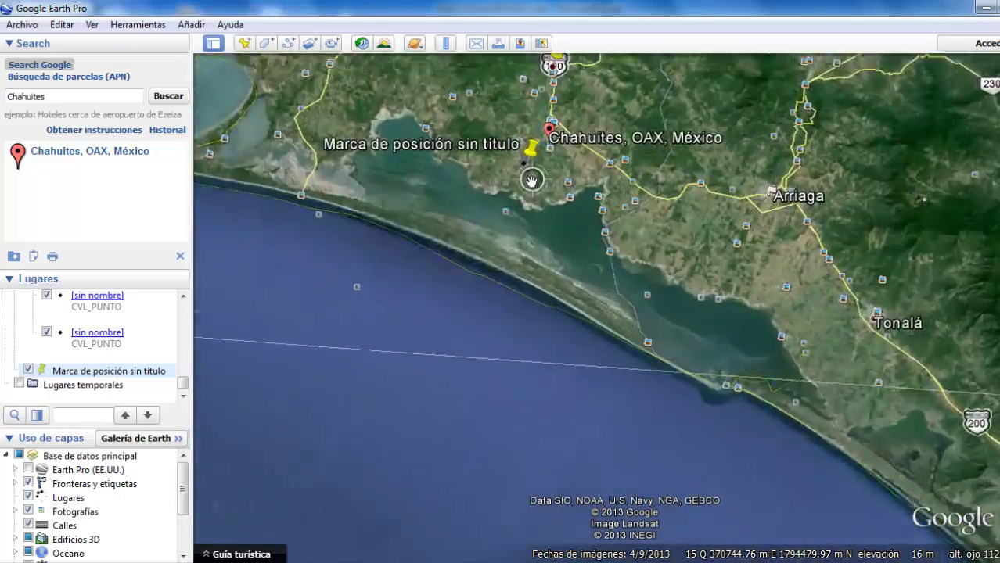
scroll(531, 180, up, 4)
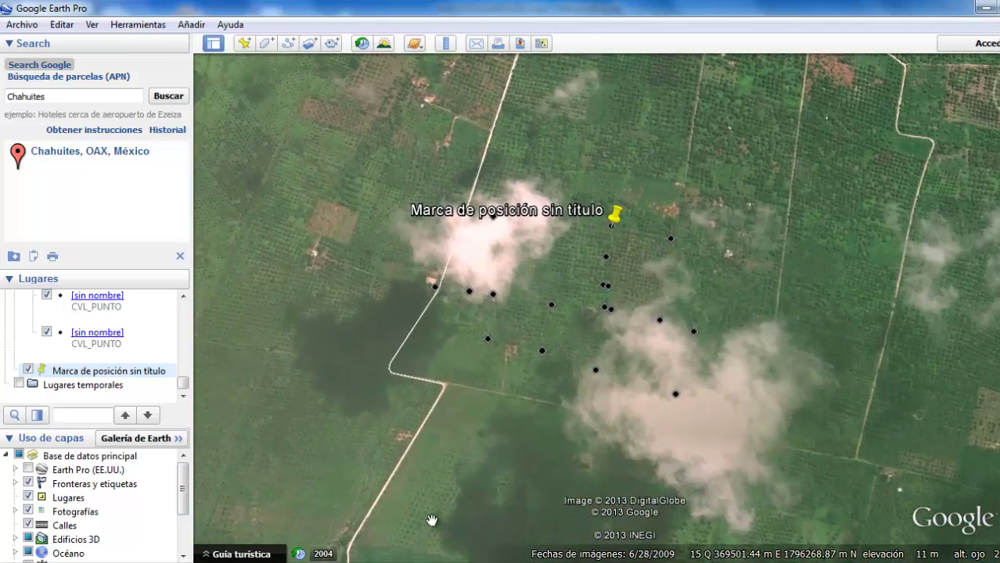
Switch to ArcMap and review the data frame's coordinate system without changing it.
key(alt+Tab)
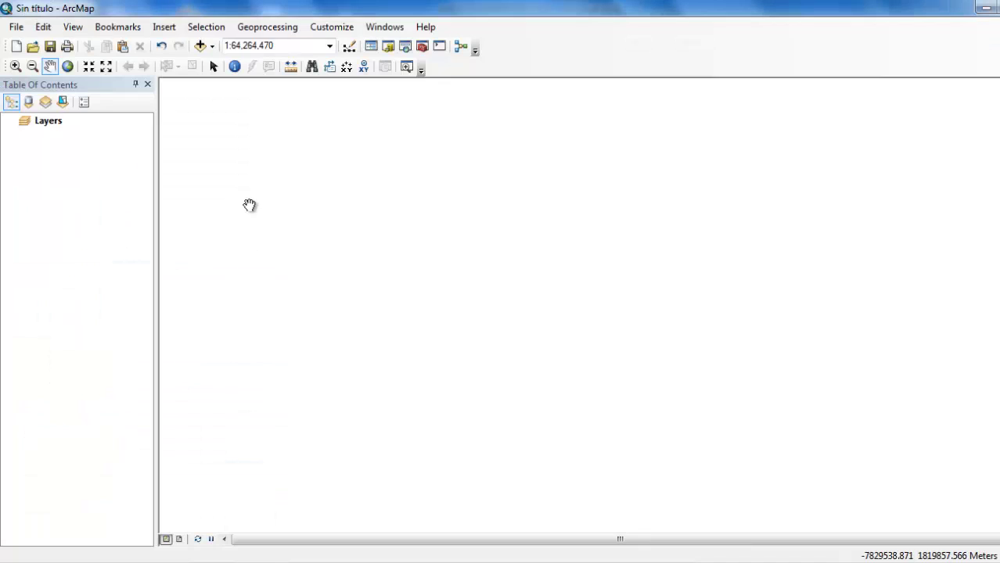
right_click(509, 179)
click(553, 397)
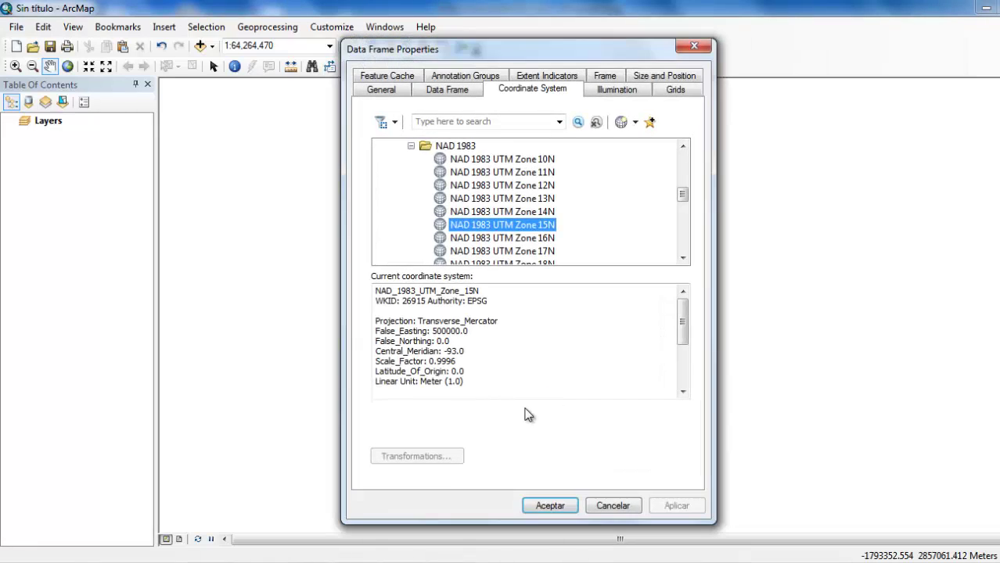
click(610, 506)
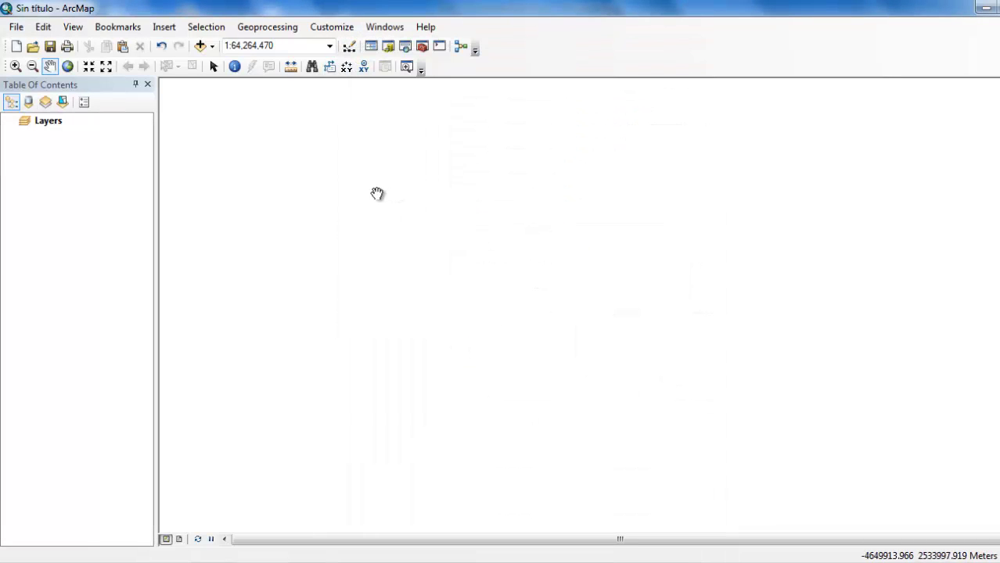
right_click(589, 72)
mouse_move(669, 553)
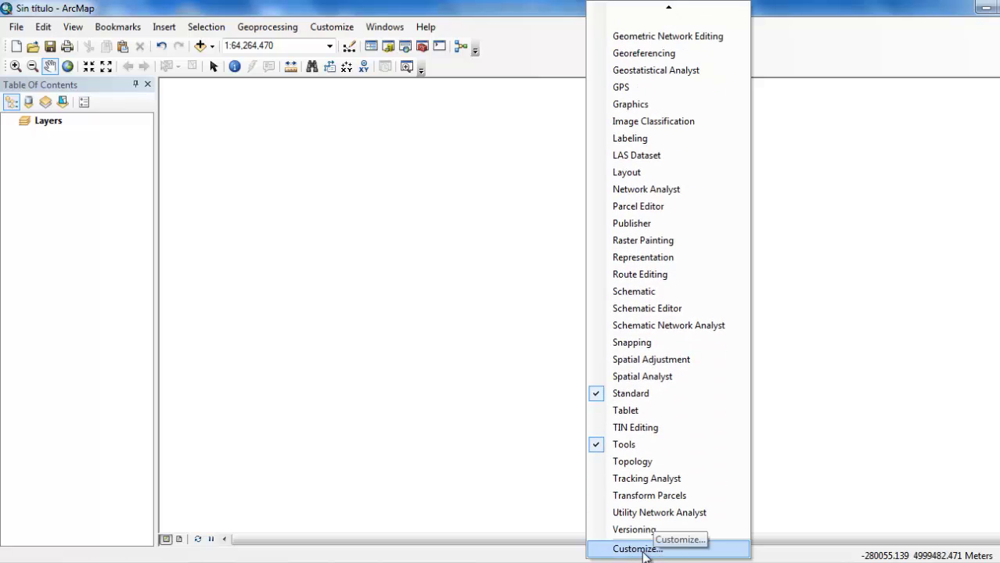
click(634, 550)
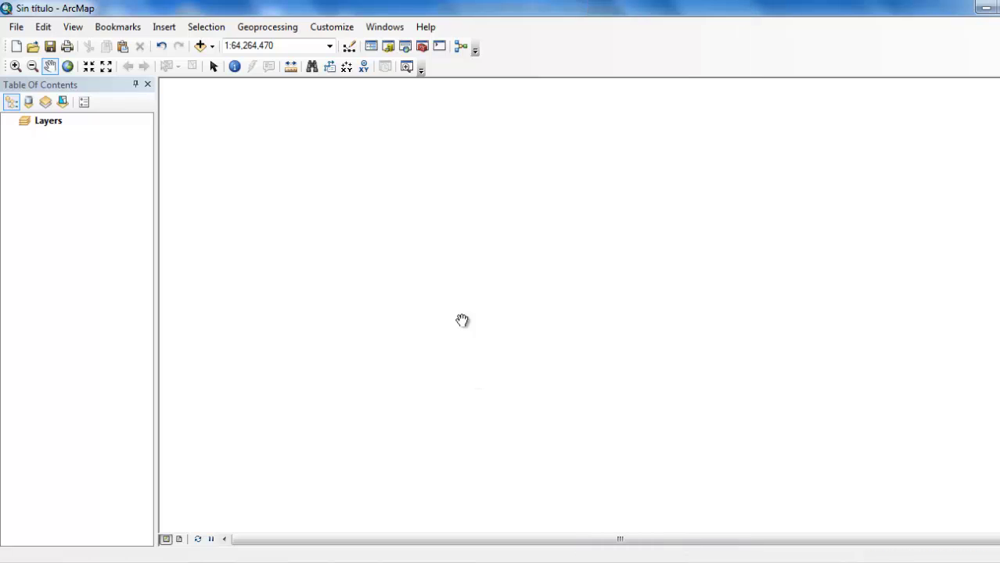
click(419, 72)
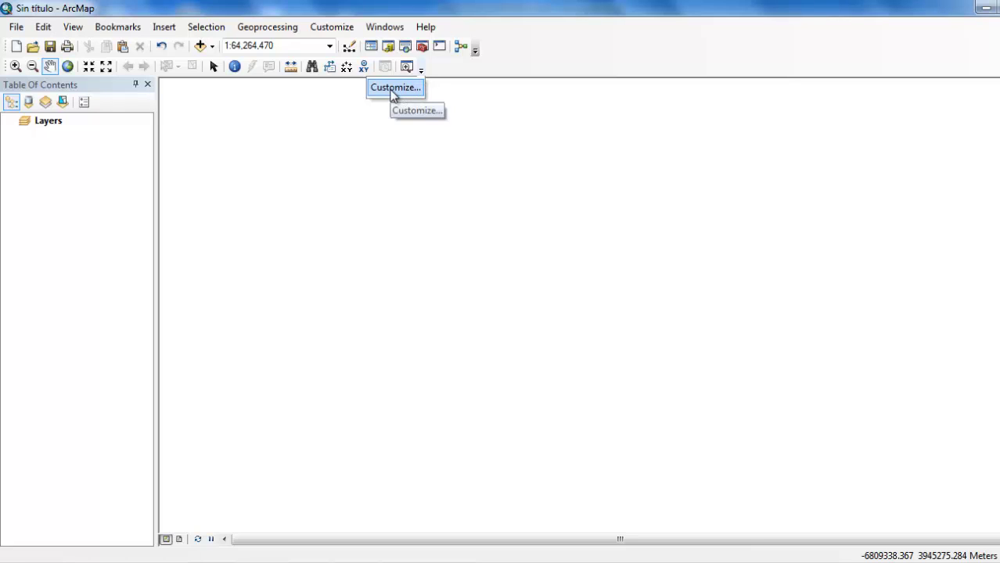
click(344, 106)
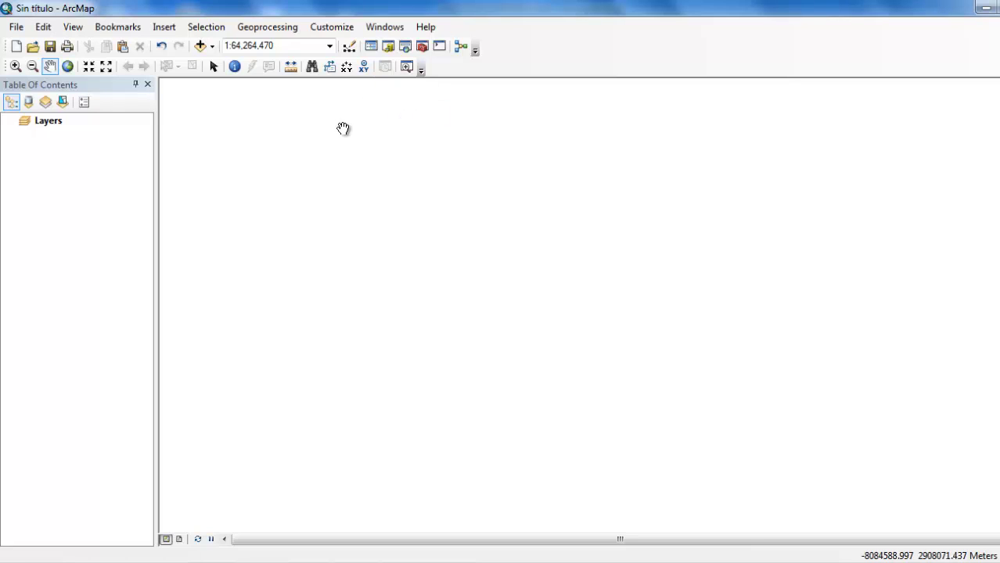
click(164, 28)
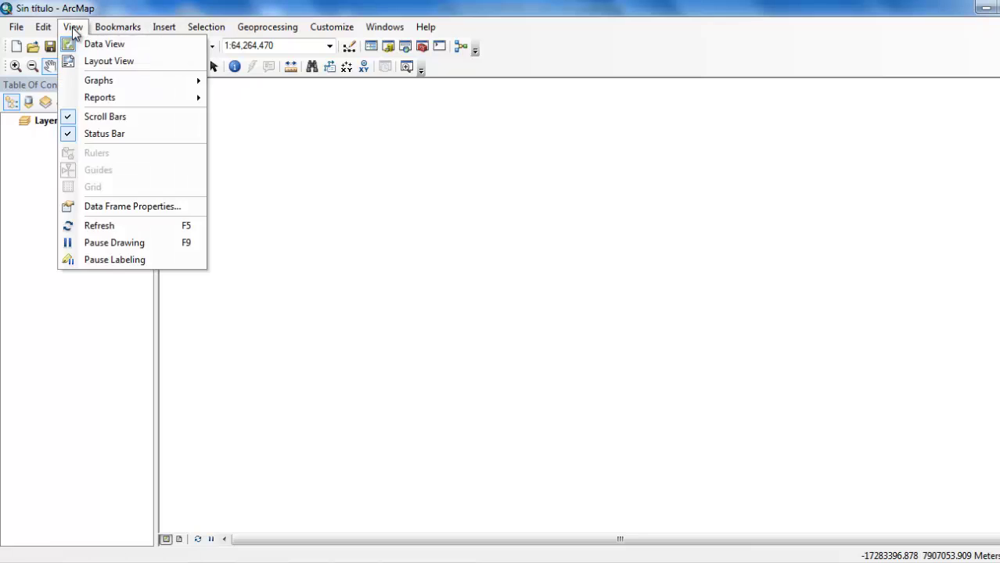
mouse_move(73, 29)
mouse_move(141, 32)
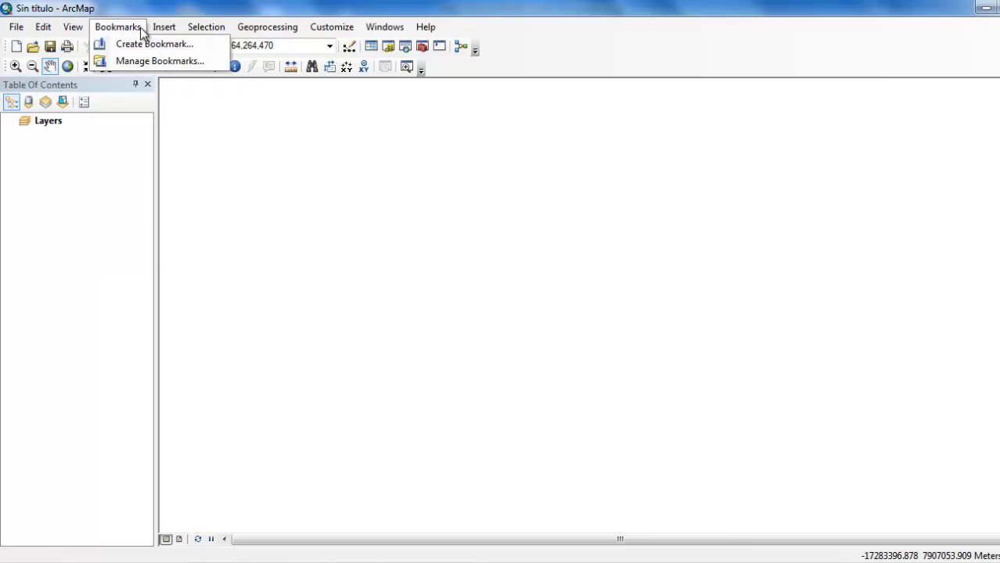
mouse_move(209, 32)
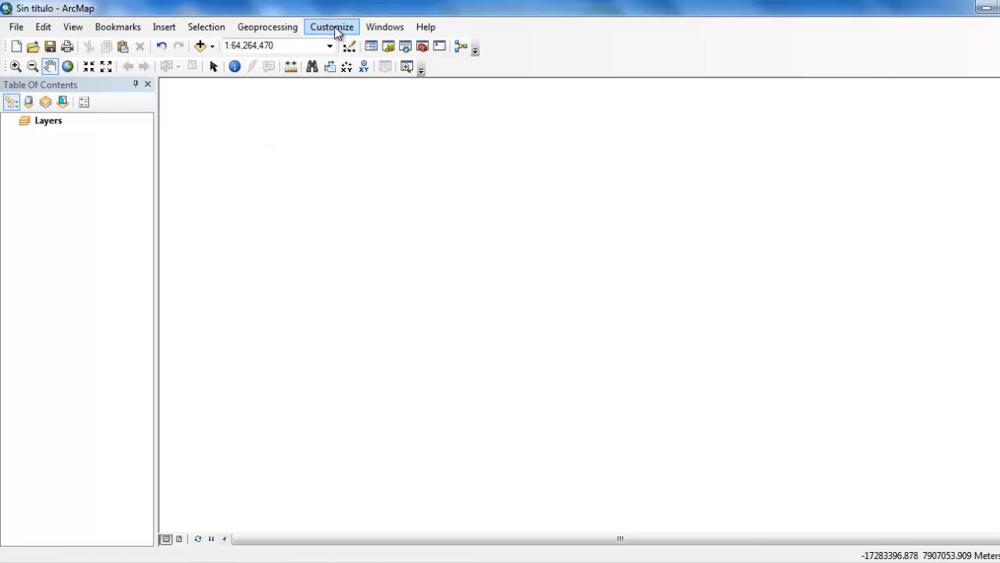
Filter the customizable commands by "xy" and locate the Add XY Data command in the Tools category, then close the customization settings.
click(421, 71)
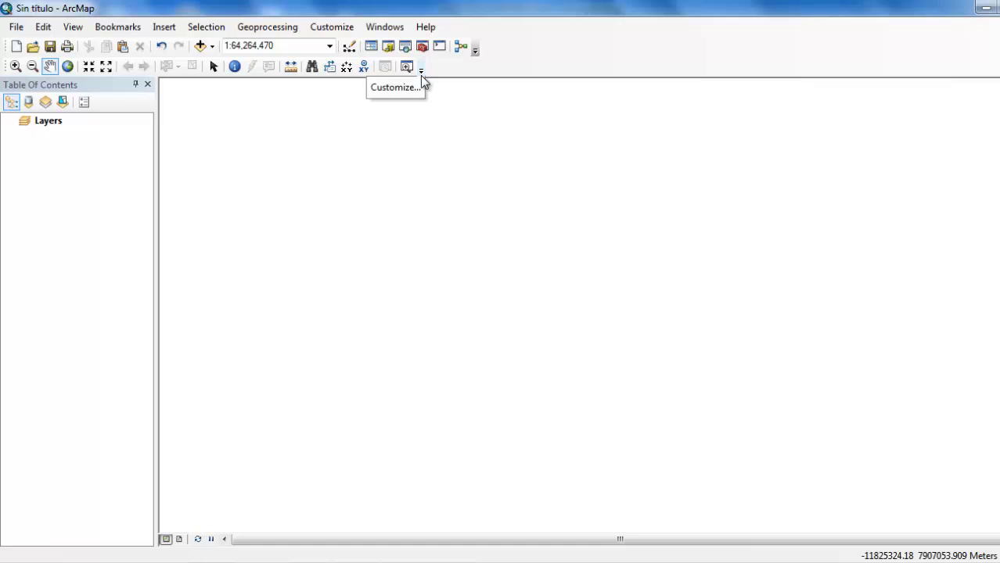
click(389, 89)
click(442, 171)
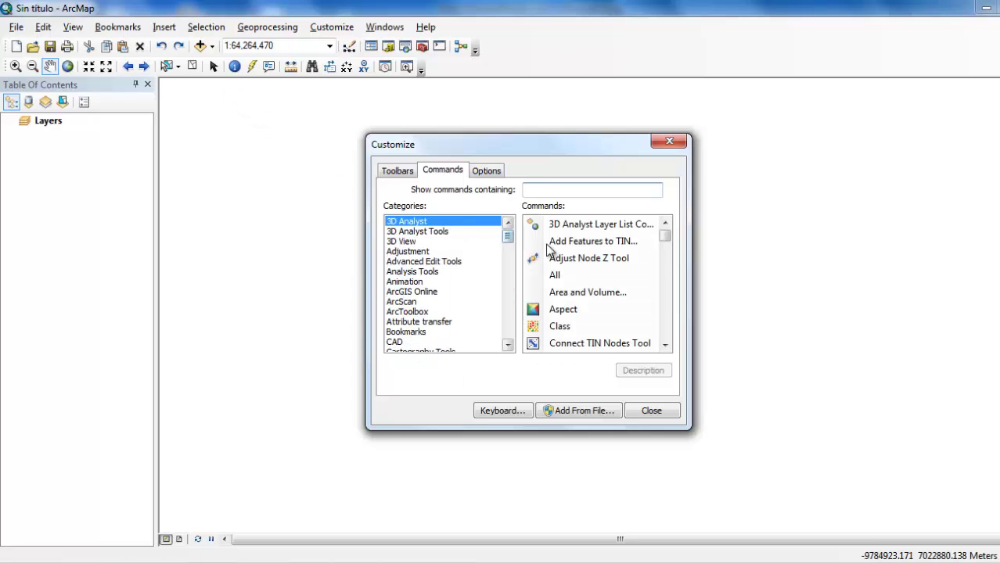
drag(508, 235, 507, 337)
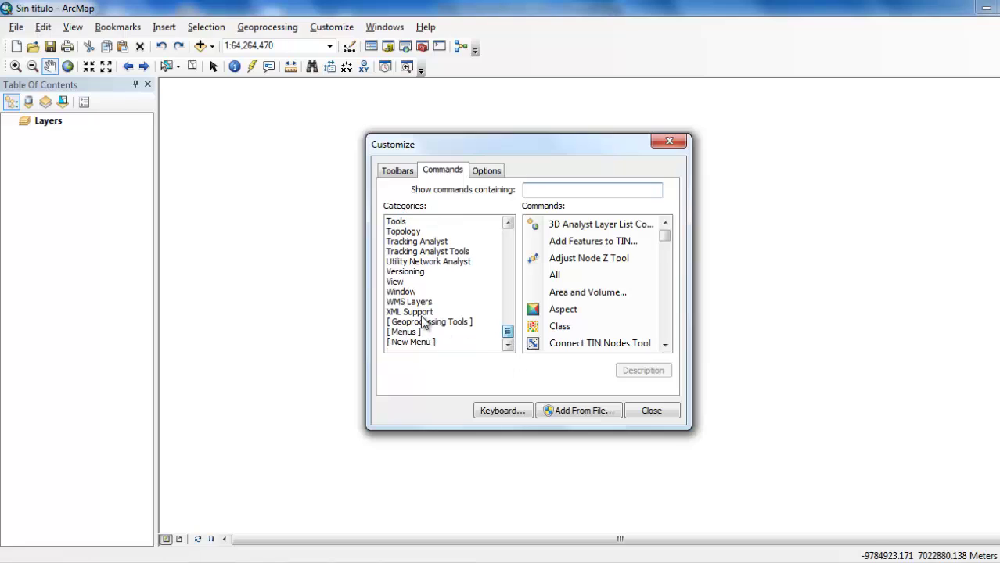
click(422, 314)
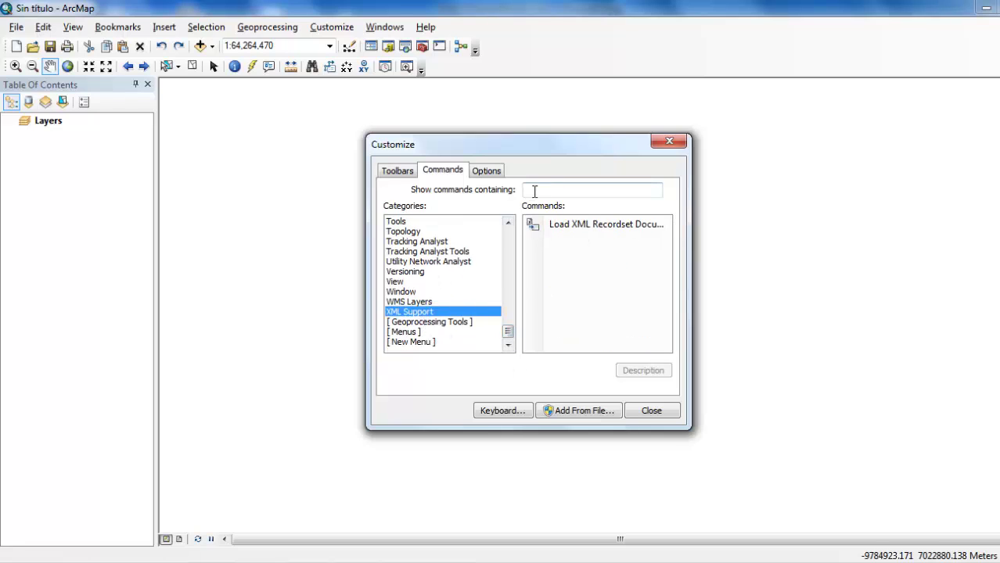
text(xy)
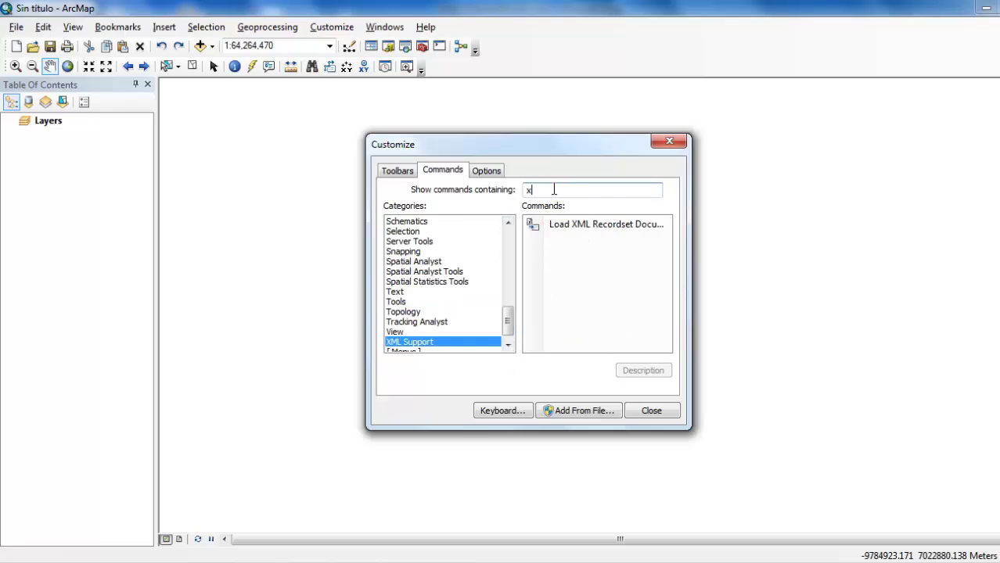
click(415, 233)
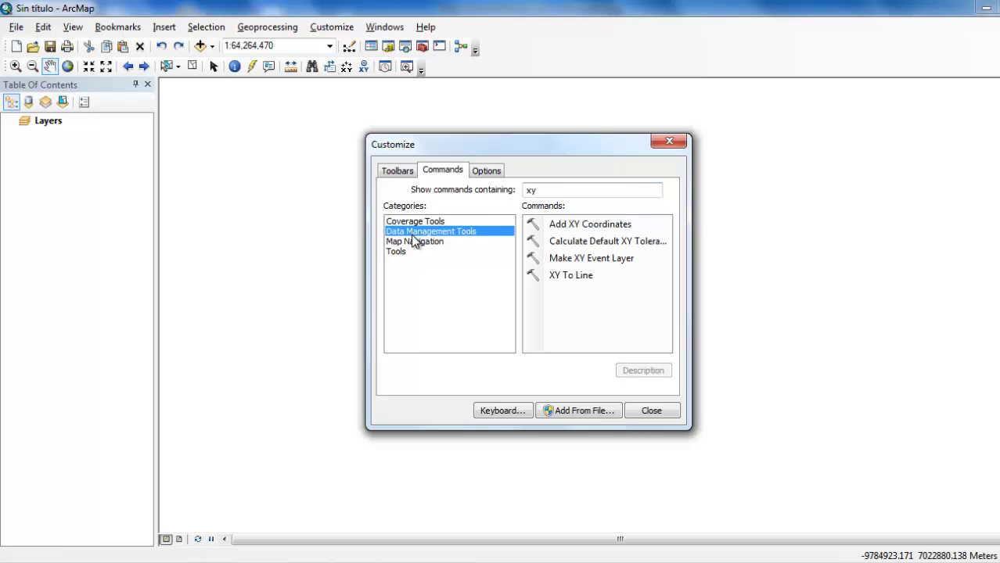
click(433, 243)
click(406, 252)
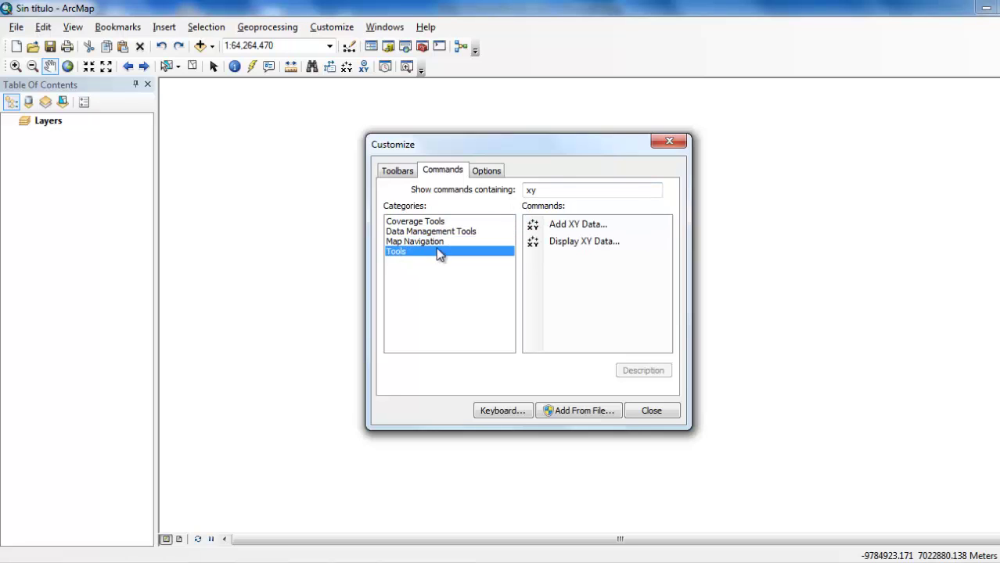
click(557, 226)
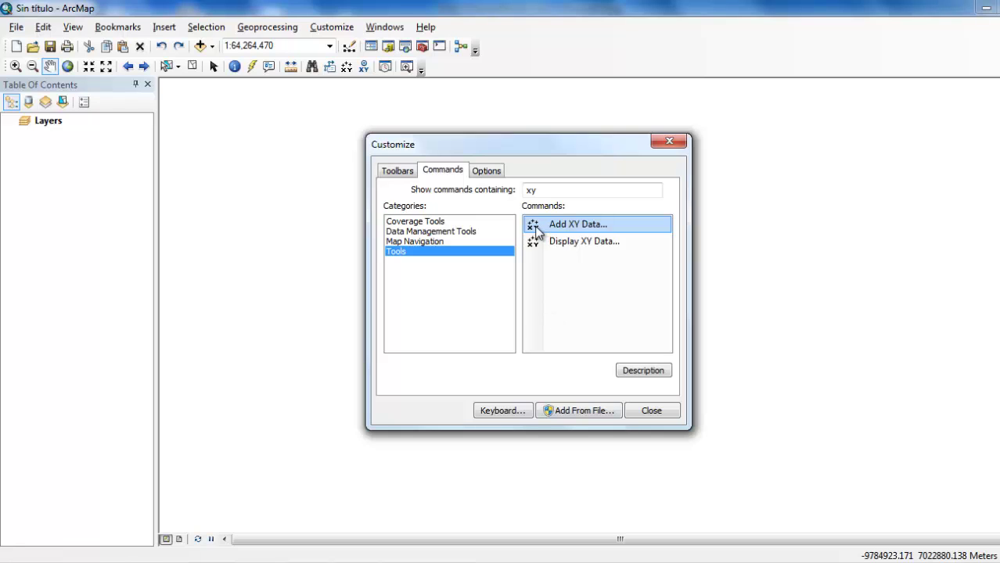
drag(535, 229, 615, 309)
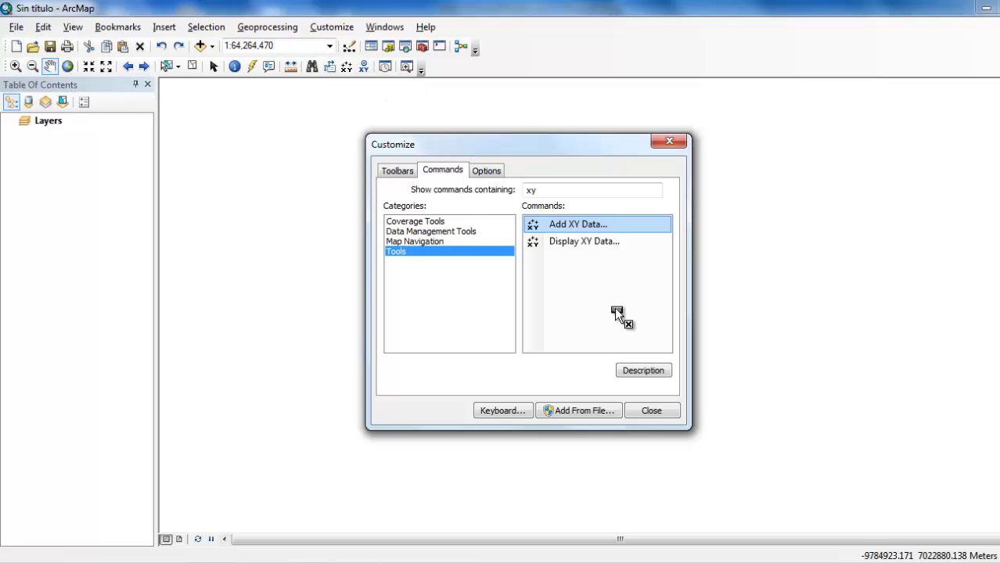
click(652, 412)
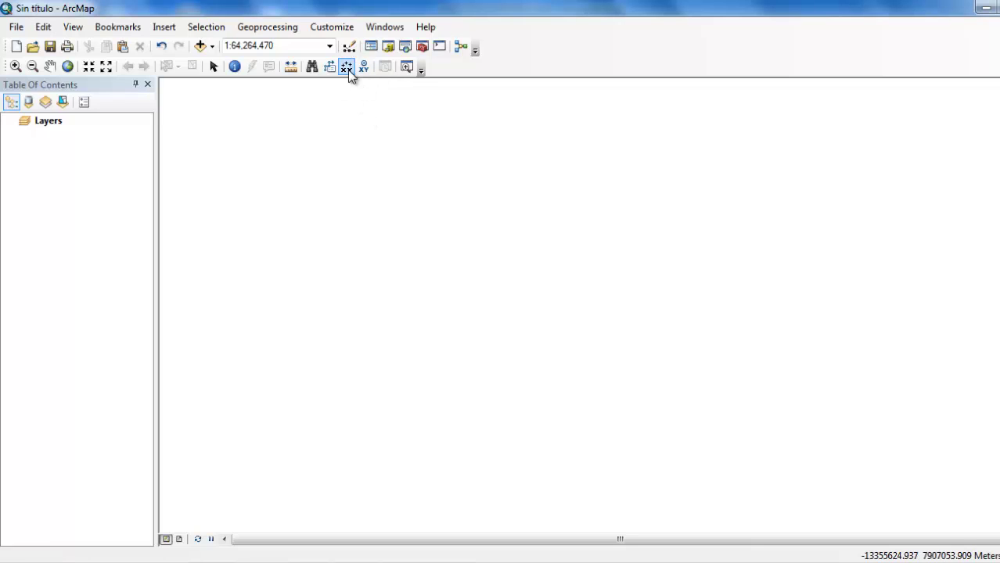
Start Add XY Data and load fidelia.csv from the Desktop as the source table.
click(347, 67)
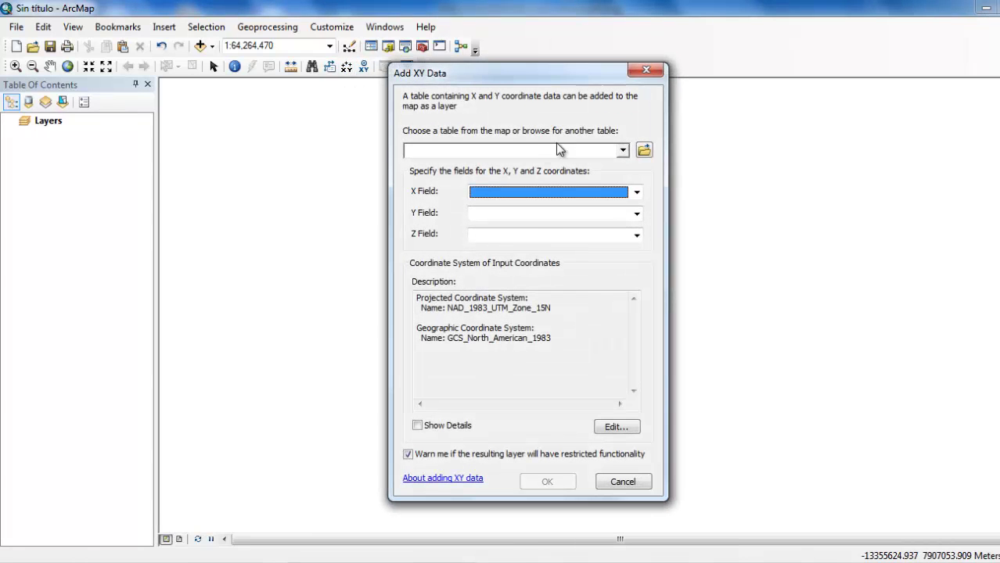
click(642, 151)
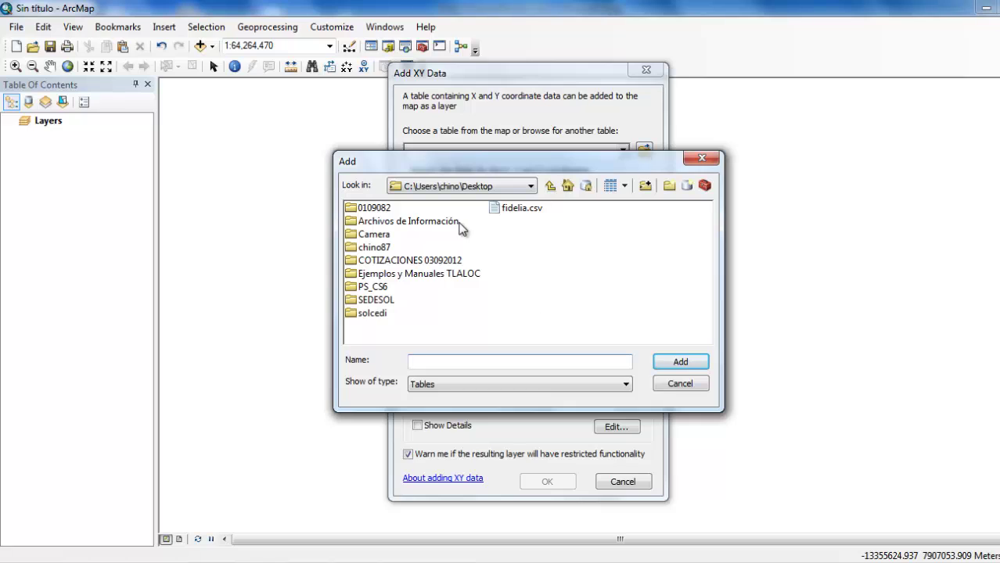
click(519, 210)
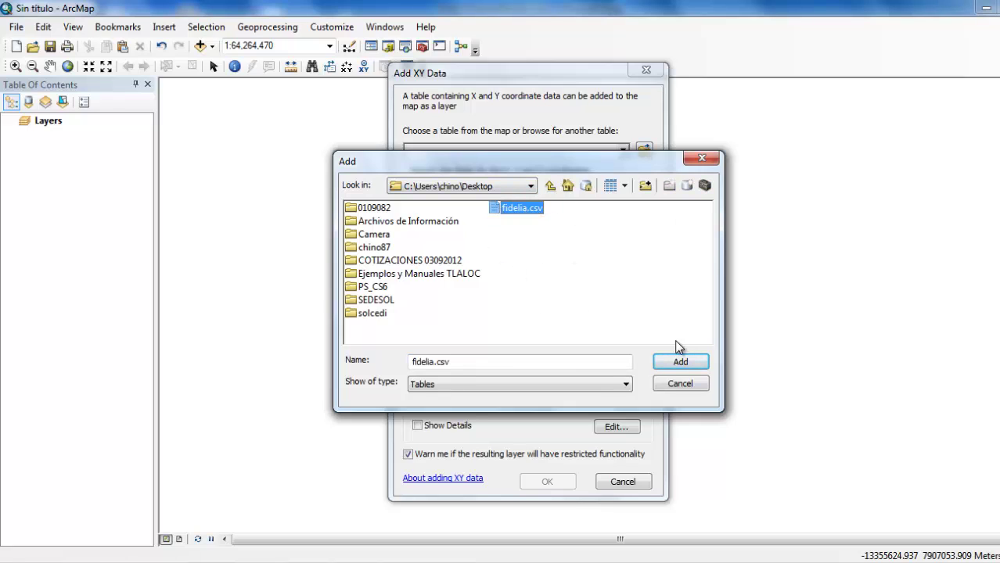
click(676, 362)
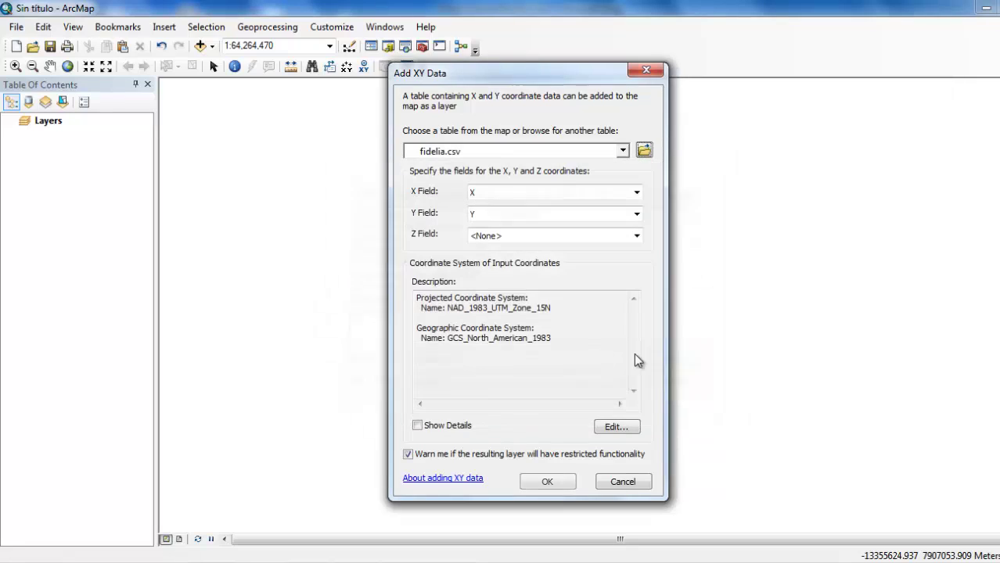
Assign field X to the X coordinates and field Y to the Y coordinates, leaving the Z field as <None>.
click(638, 193)
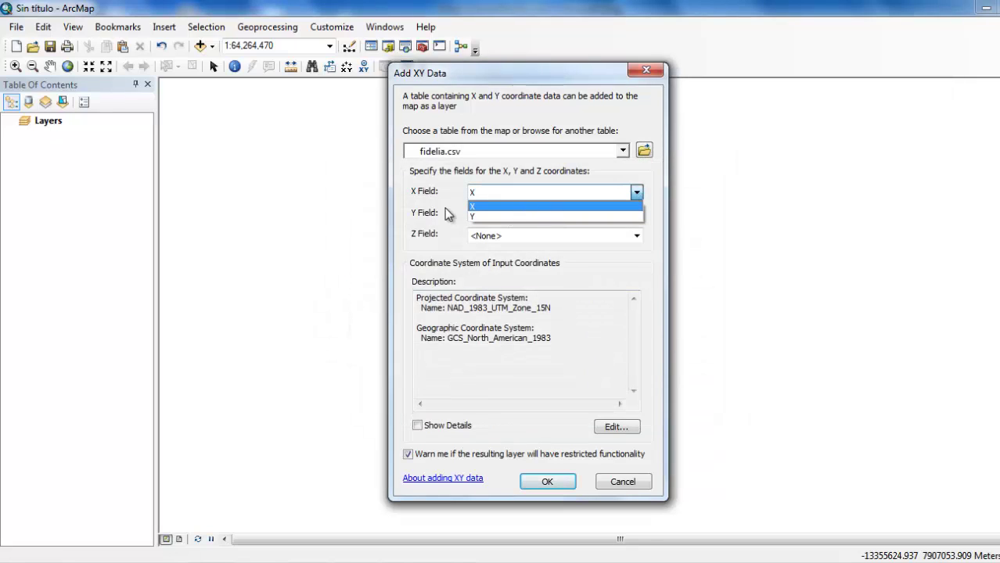
click(588, 219)
click(576, 216)
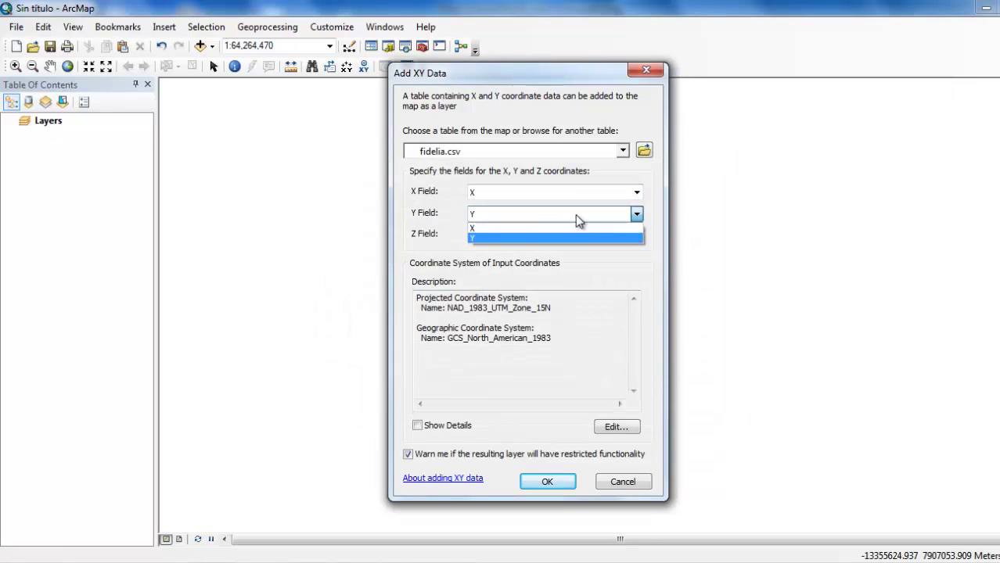
click(502, 238)
click(542, 237)
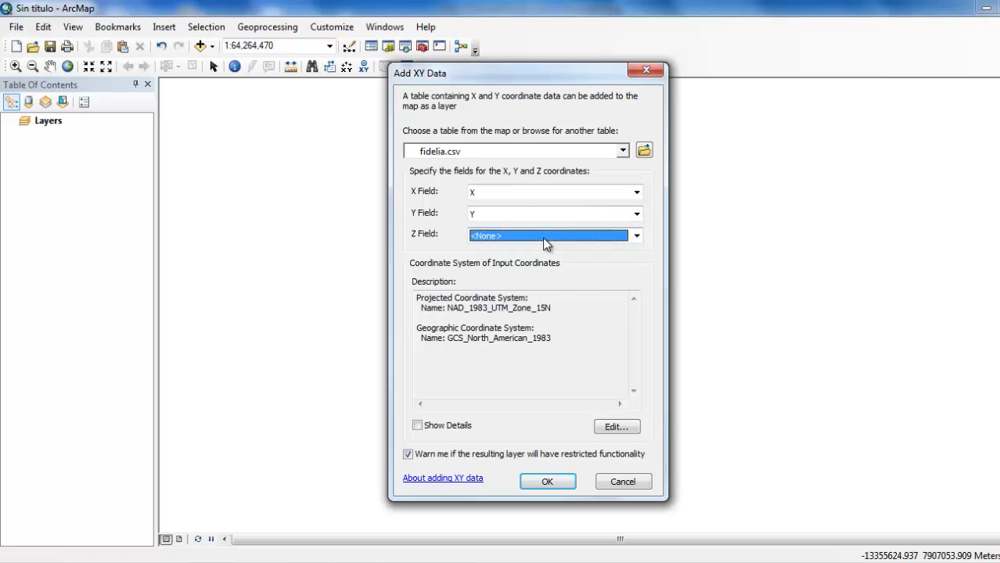
click(637, 236)
click(442, 236)
Check that the input coordinate system is NAD 1983 UTM Zone 15N and add the table's points to the map as a layer.
drag(422, 297, 529, 302)
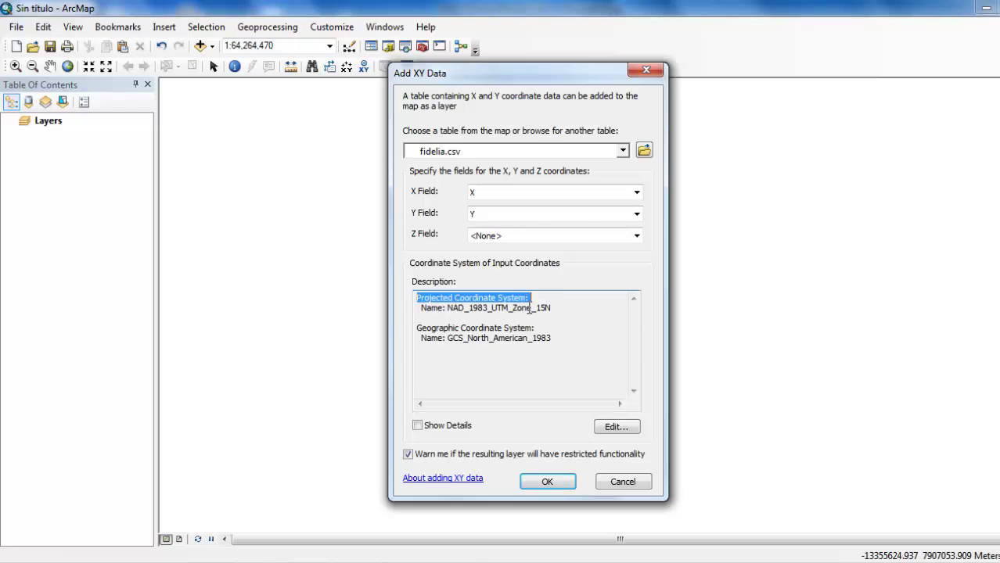
drag(423, 309, 561, 315)
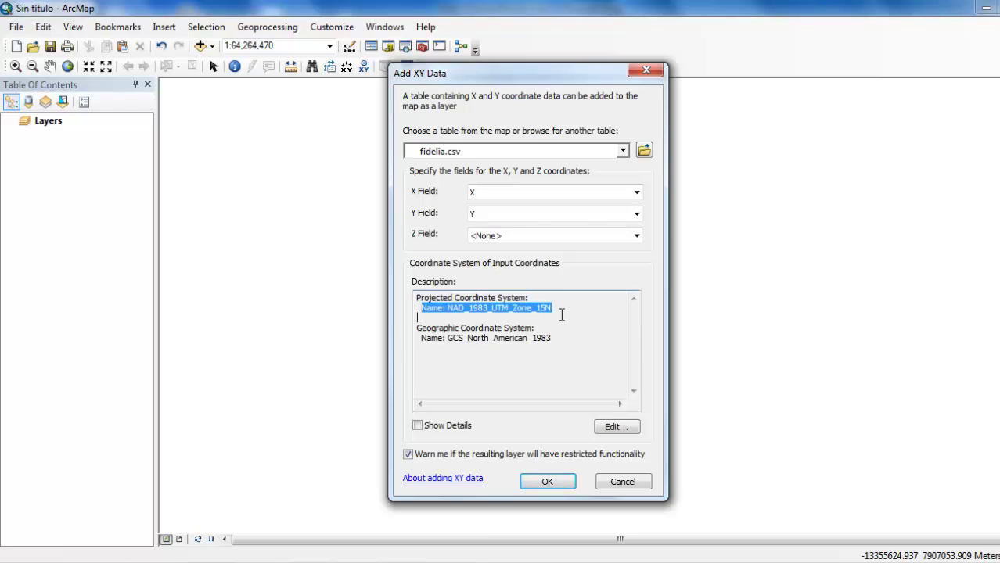
drag(418, 329, 566, 331)
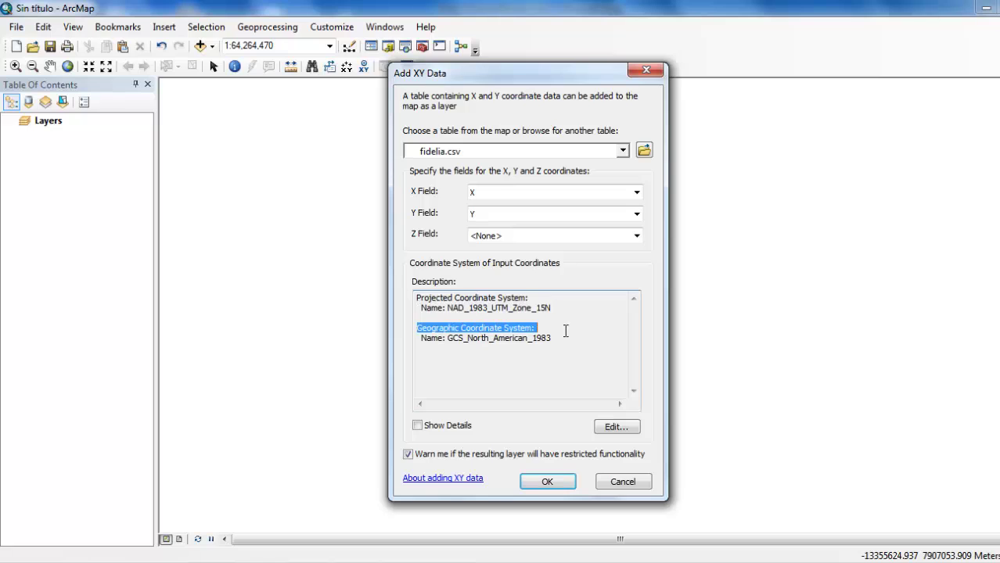
click(494, 341)
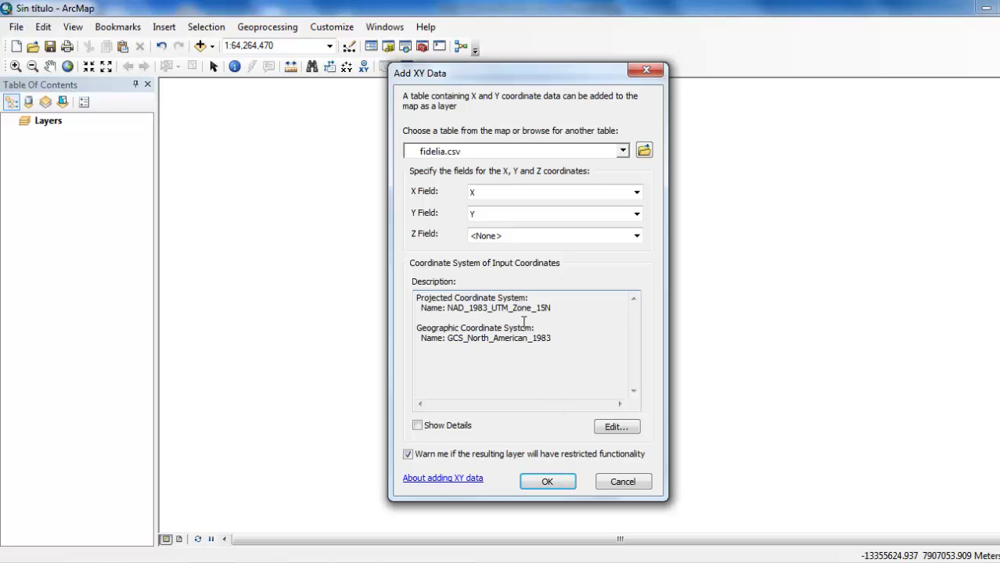
click(617, 427)
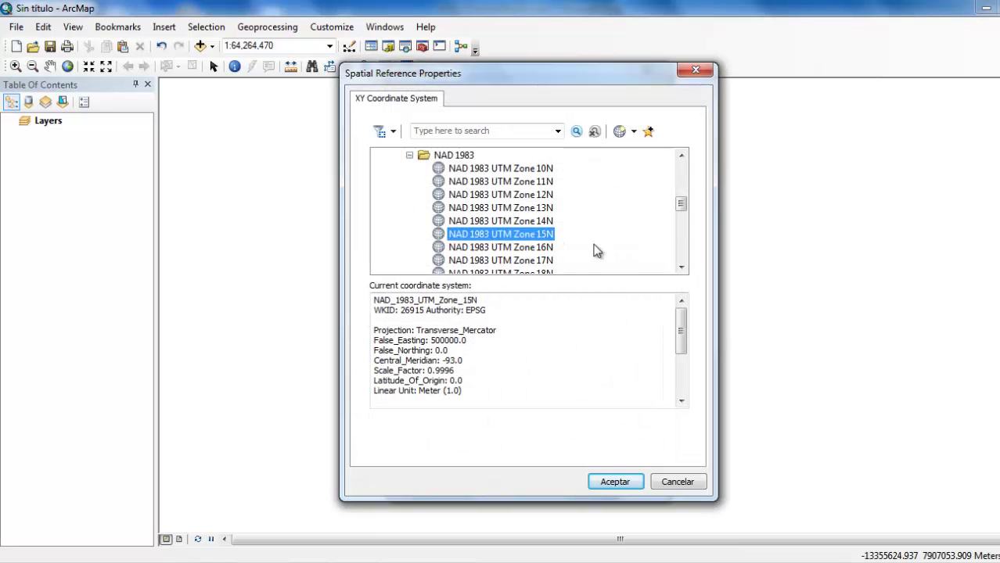
click(656, 480)
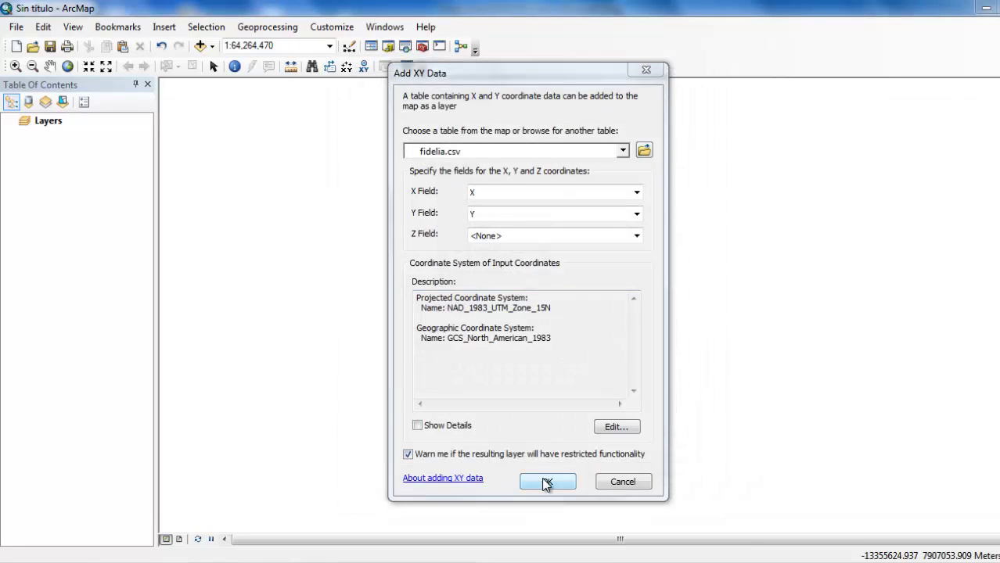
click(547, 482)
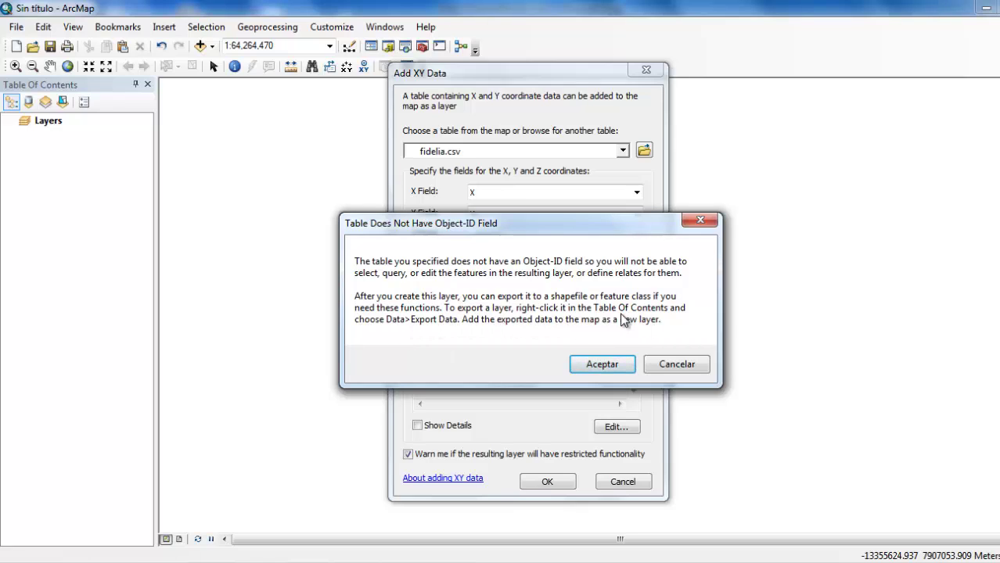
click(600, 364)
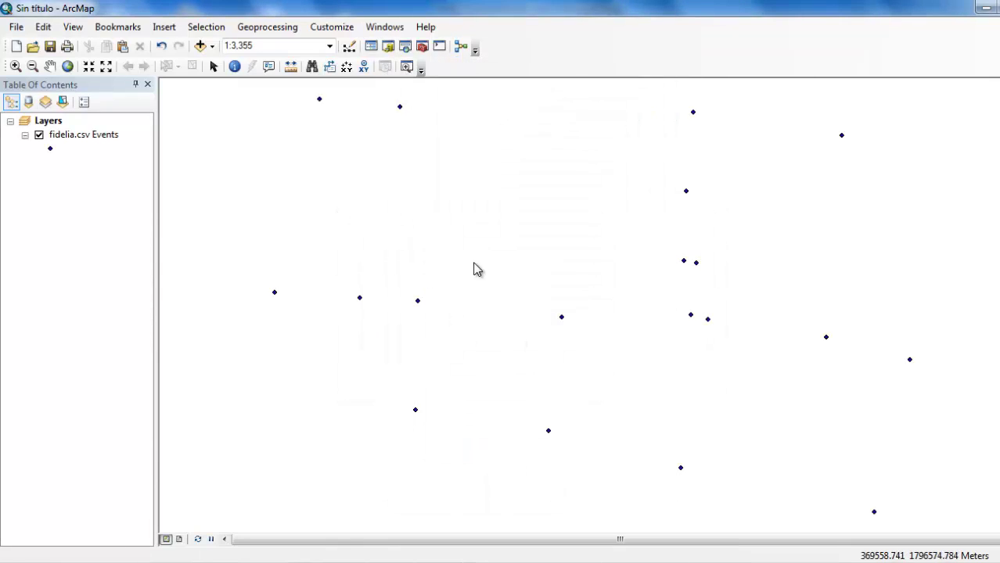
Export all features of the fidelia.csv Events layer to the Desktop as the shapefile fidelia.shp and add it to the map.
click(74, 136)
right_click(73, 136)
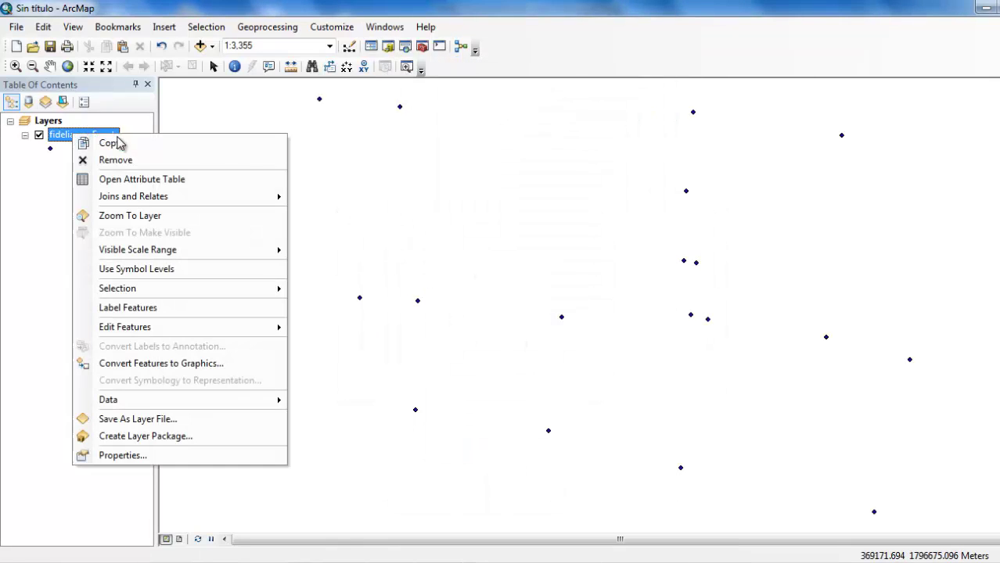
mouse_move(239, 403)
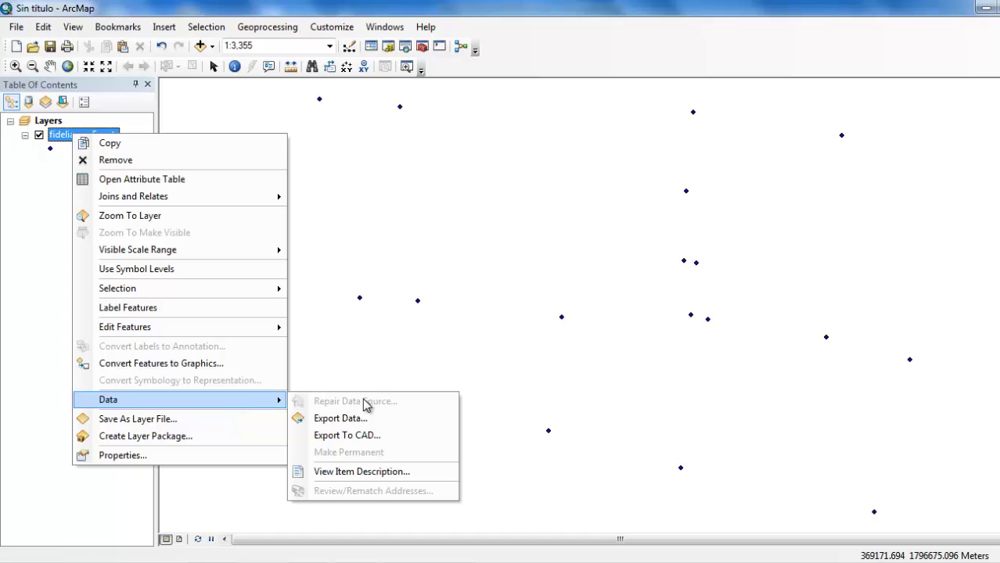
click(345, 419)
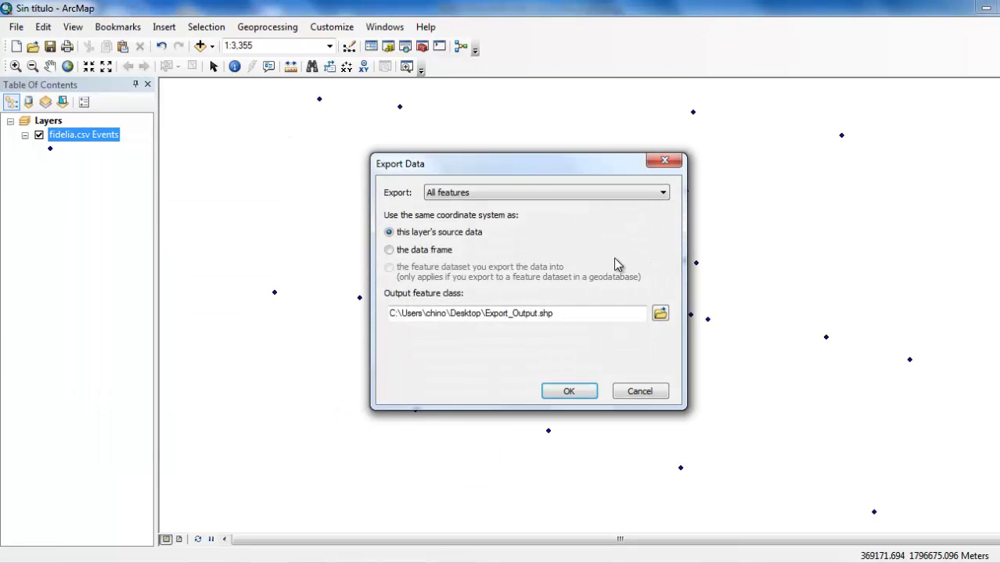
click(660, 314)
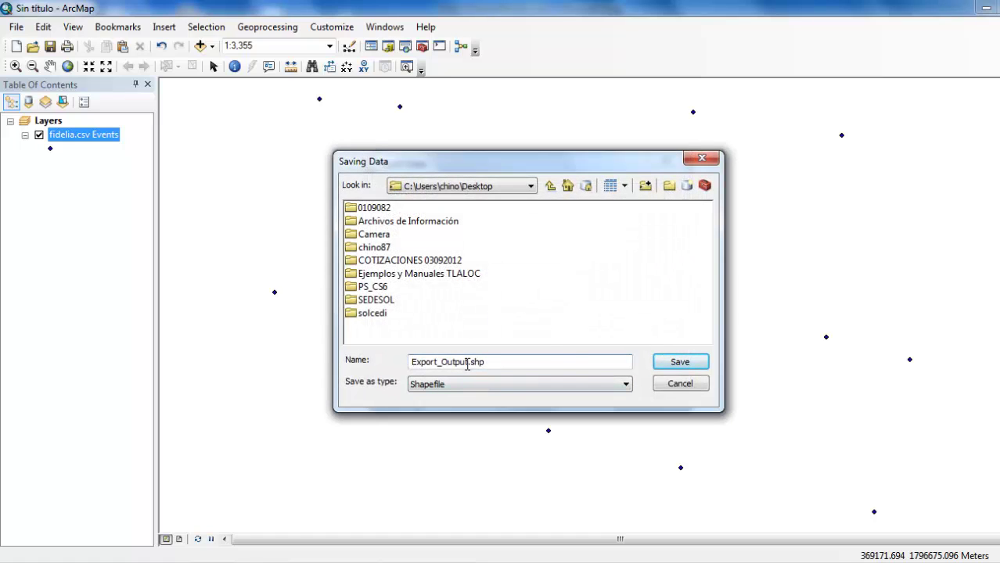
drag(468, 362, 349, 369)
text(fidelia)
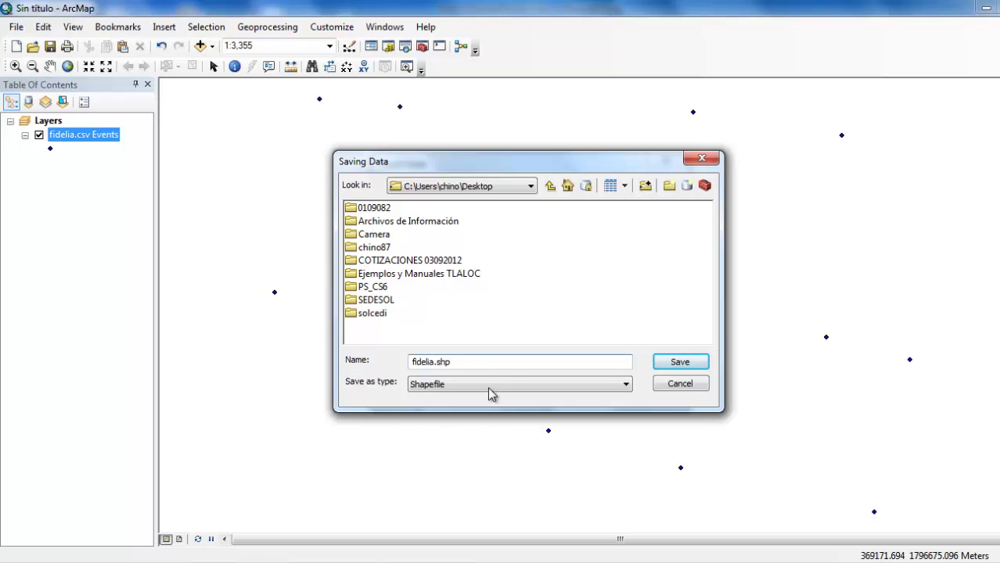
click(678, 365)
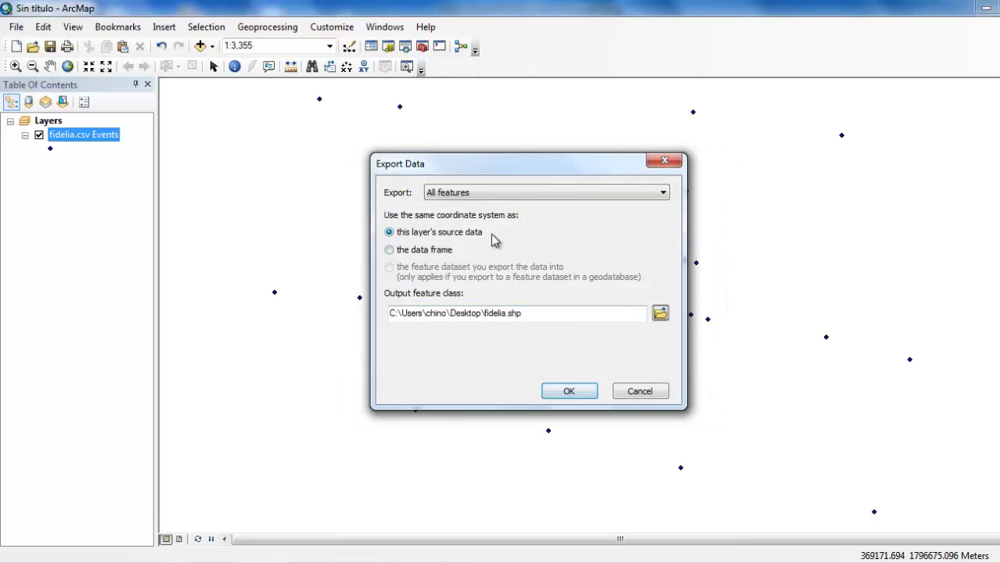
click(560, 391)
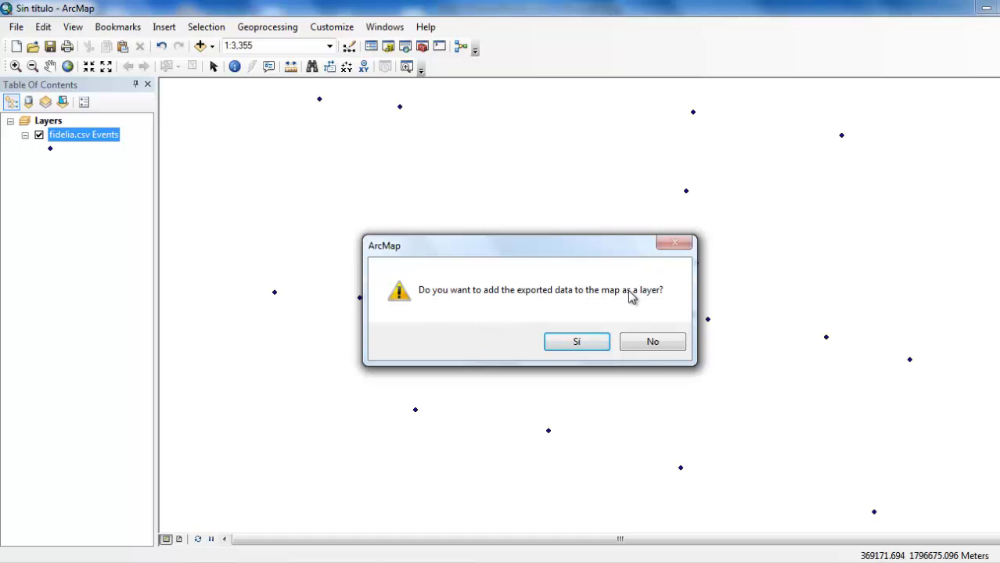
click(588, 346)
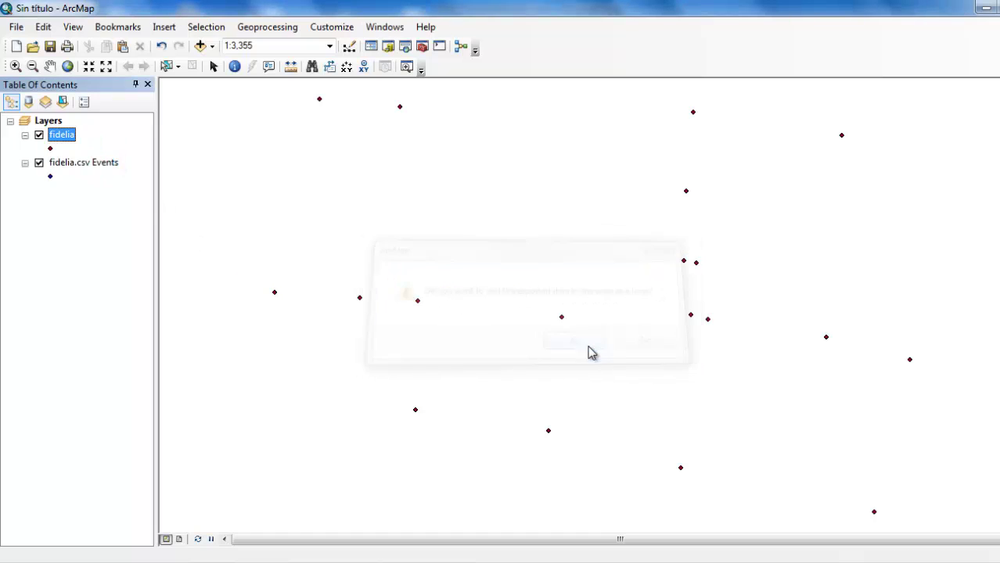
Toggle the visibility of the fidelia and fidelia.csv Events layers to compare their points, ending with only the events layer shown.
click(40, 163)
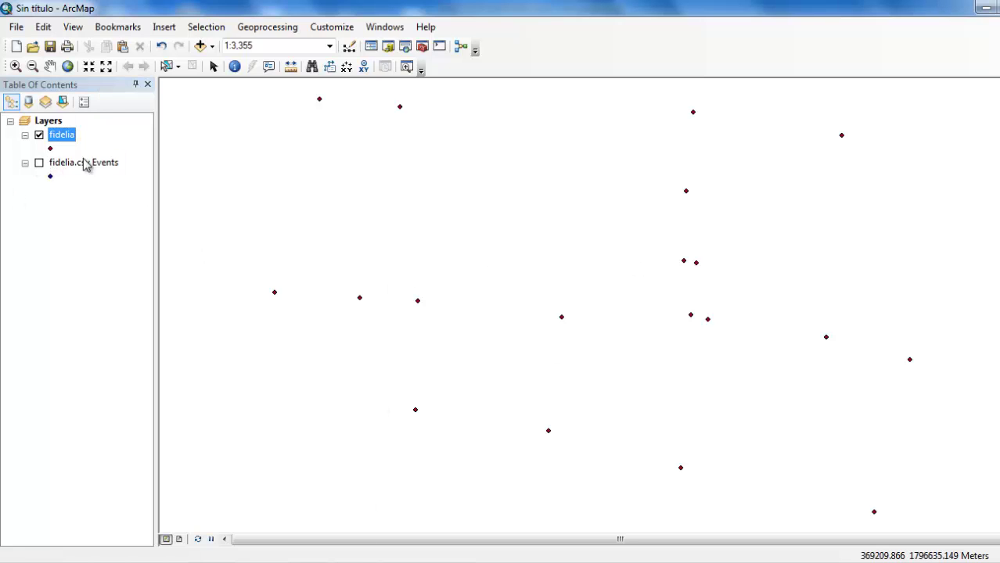
click(39, 135)
click(39, 162)
click(39, 163)
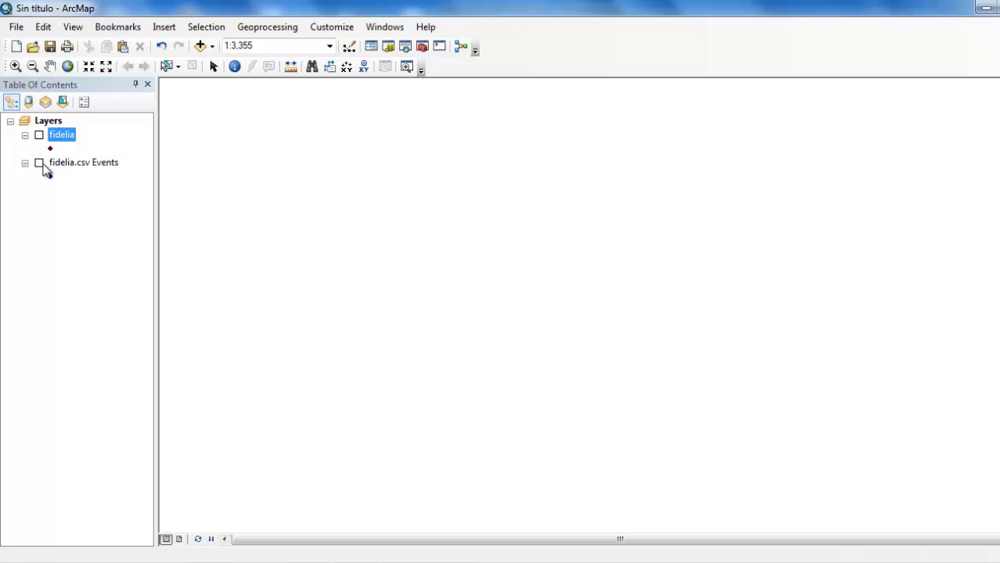
click(39, 163)
Inspect the fidelia.csv Events attribute table and check whether Add Field is available for it, then close the table.
right_click(72, 165)
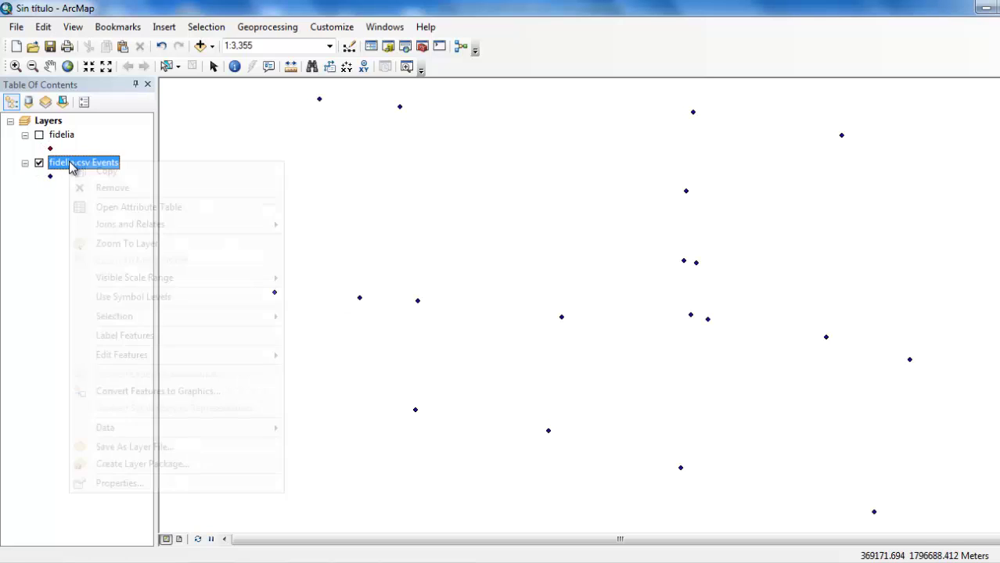
click(117, 192)
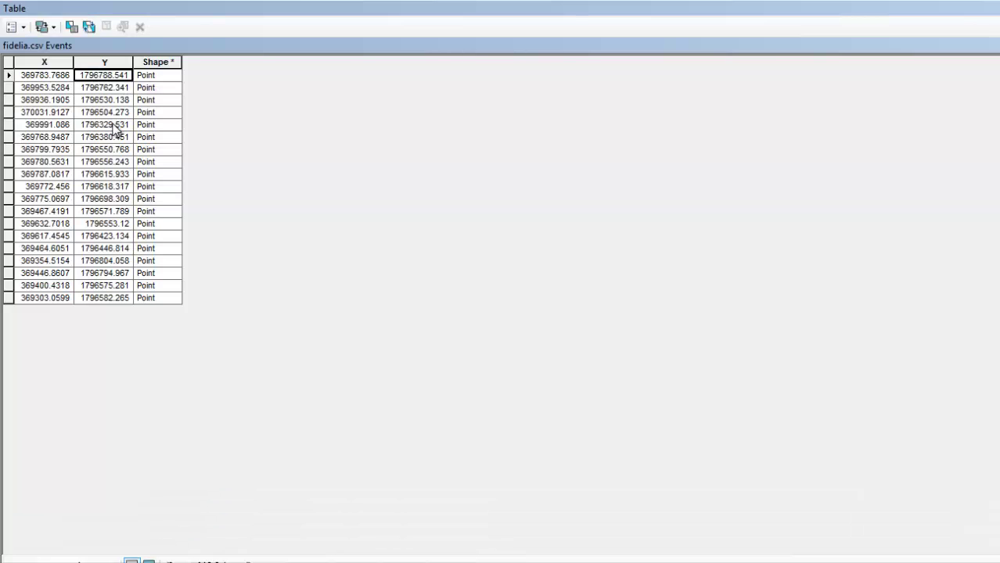
click(22, 27)
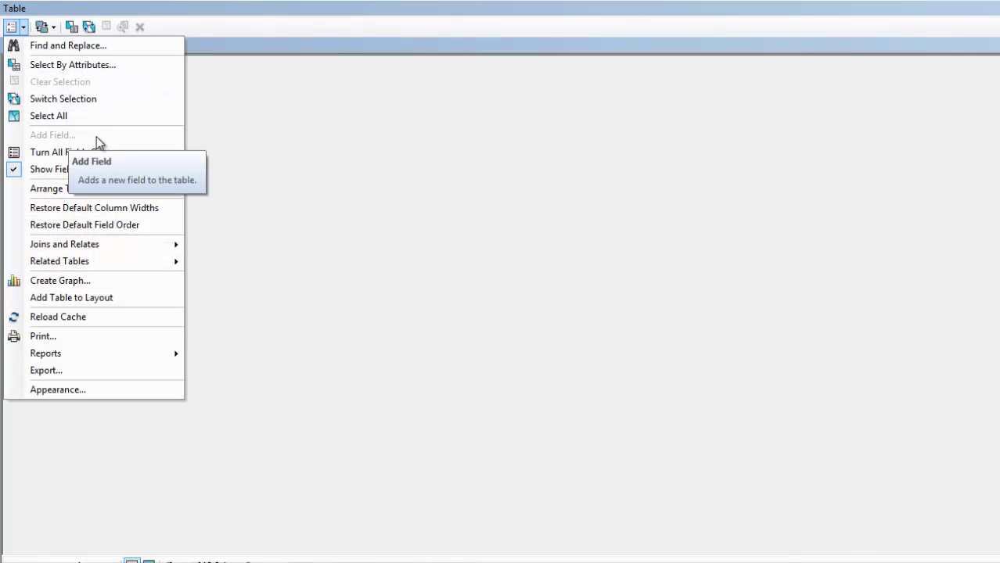
click(592, 82)
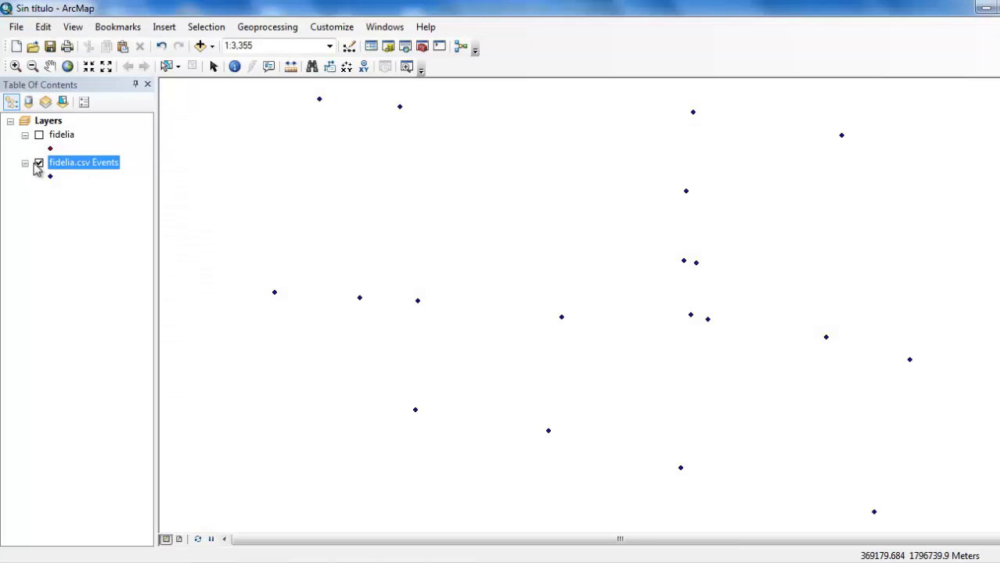
Show only the fidelia shapefile layer and examine the fields and options of its attribute table.
click(39, 163)
click(39, 136)
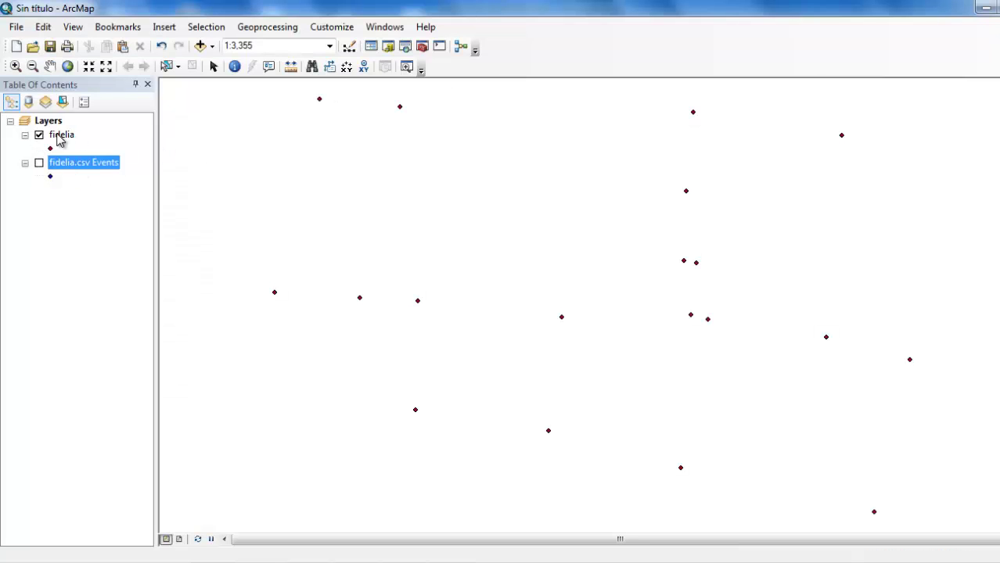
right_click(59, 139)
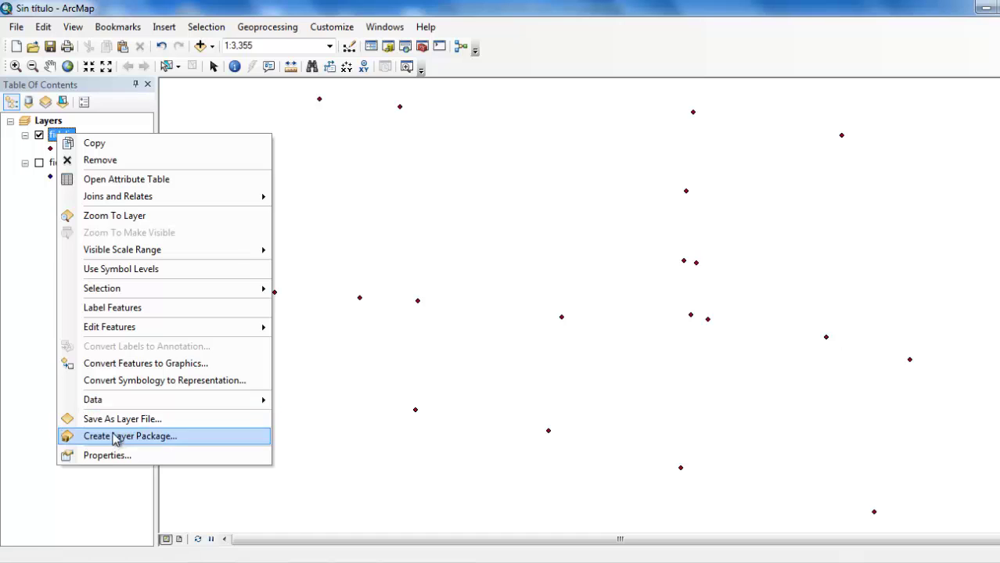
click(130, 185)
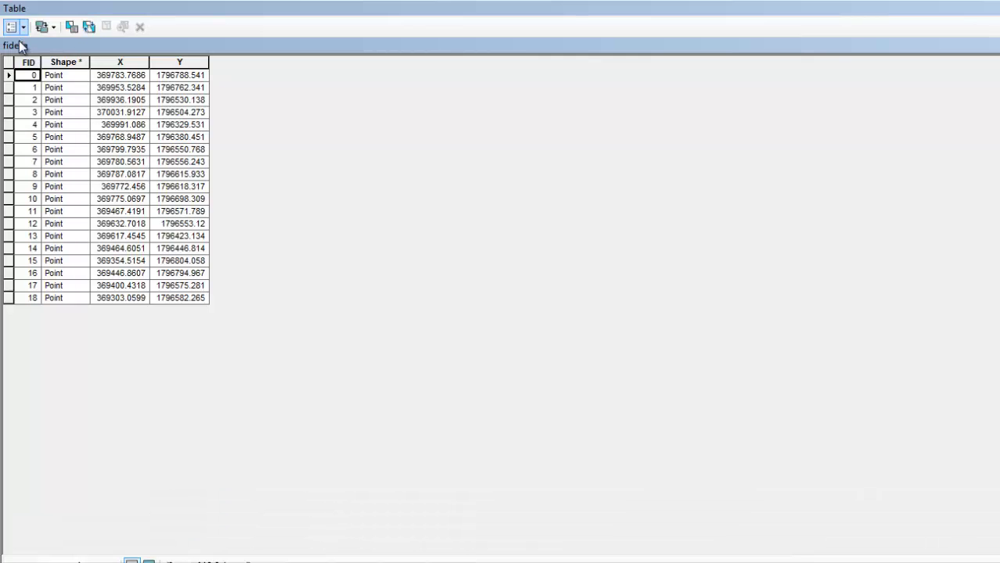
click(63, 62)
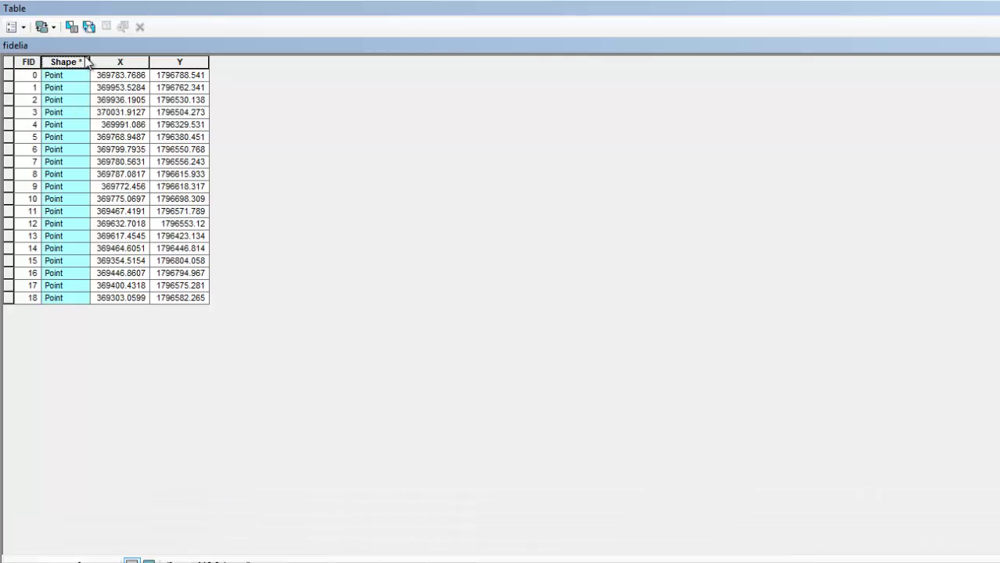
click(12, 26)
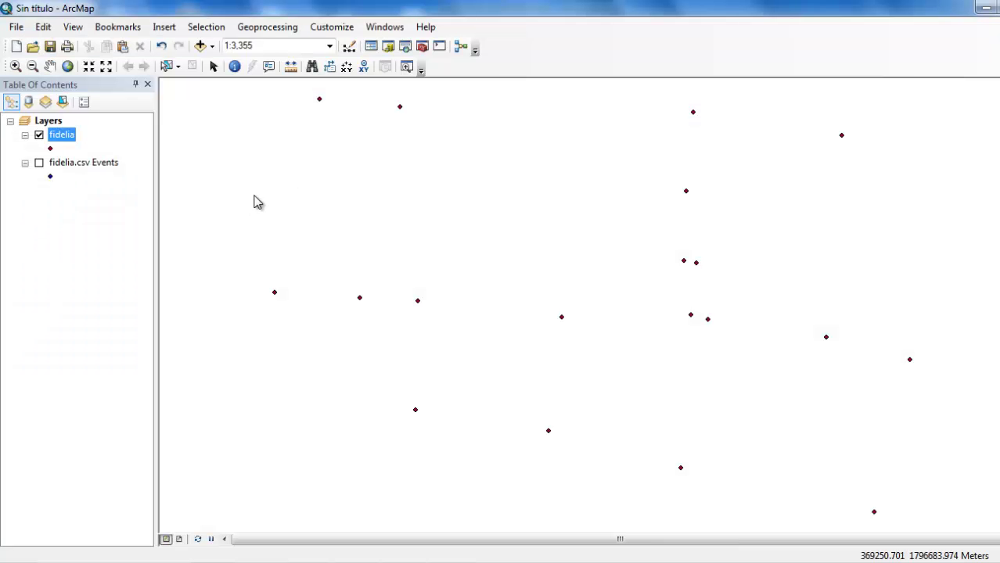
Remove the fidelia.csv Events layer from the map.
click(60, 167)
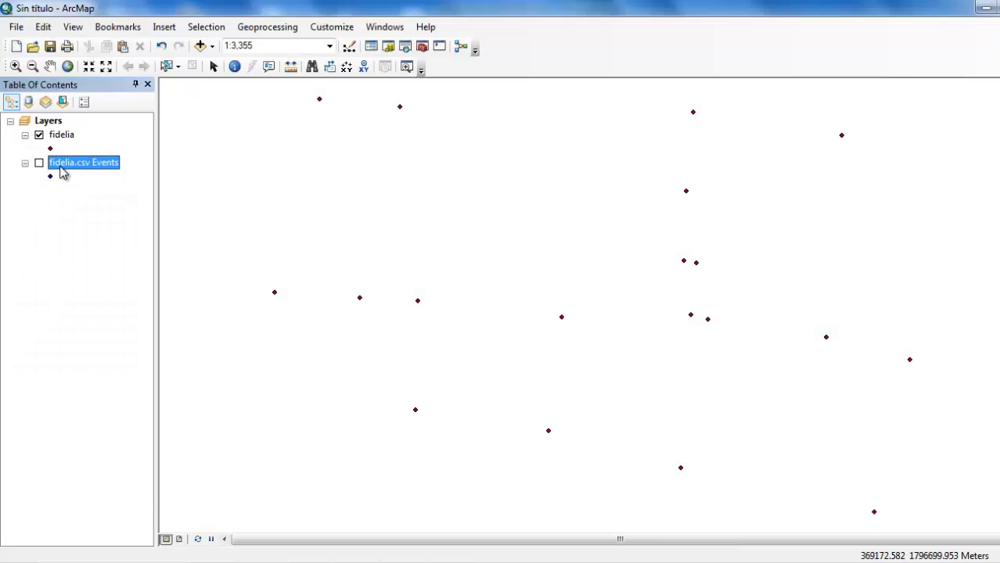
right_click(61, 167)
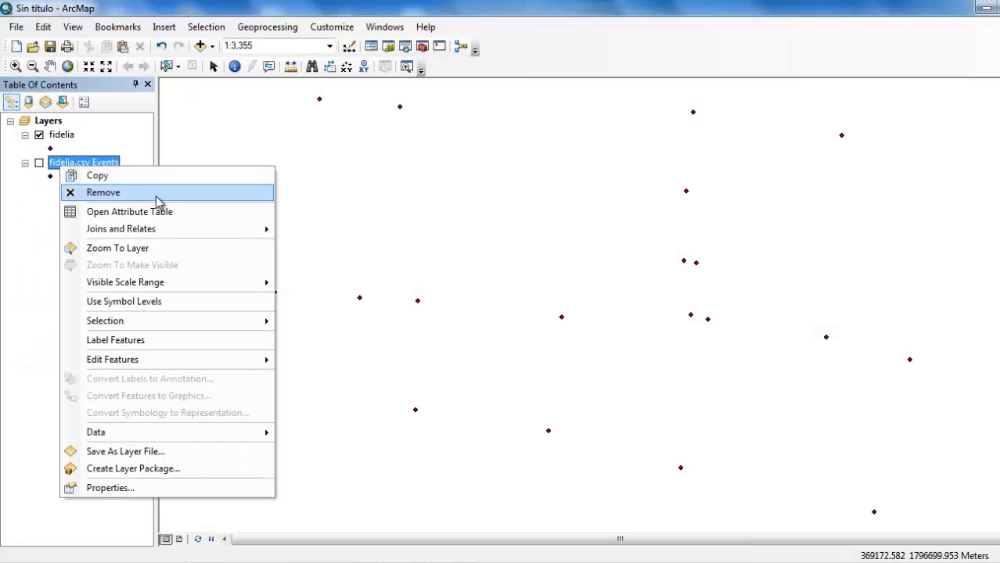
click(99, 194)
Add a field named latitud of type Double to the fidelia layer's attribute table.
right_click(61, 139)
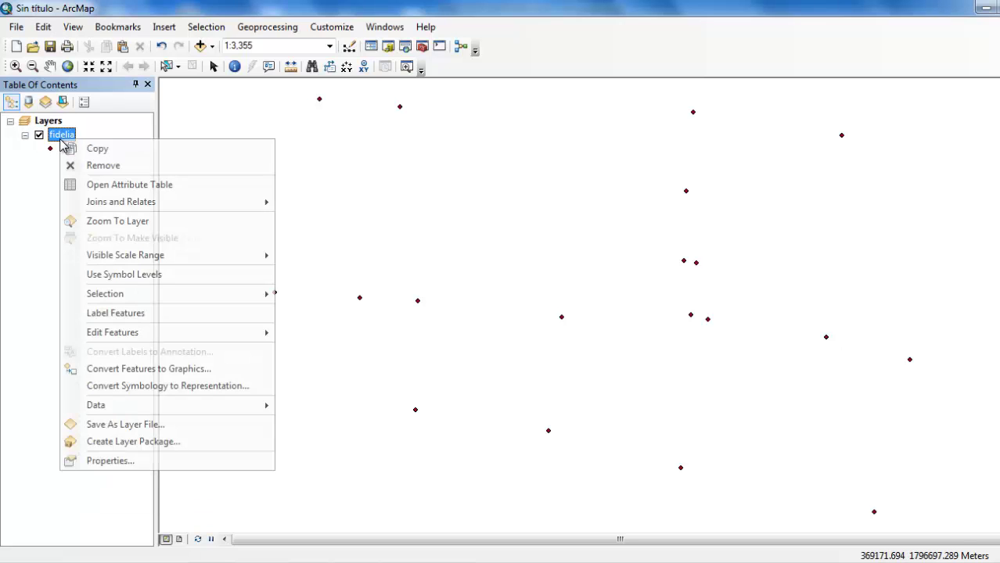
click(131, 190)
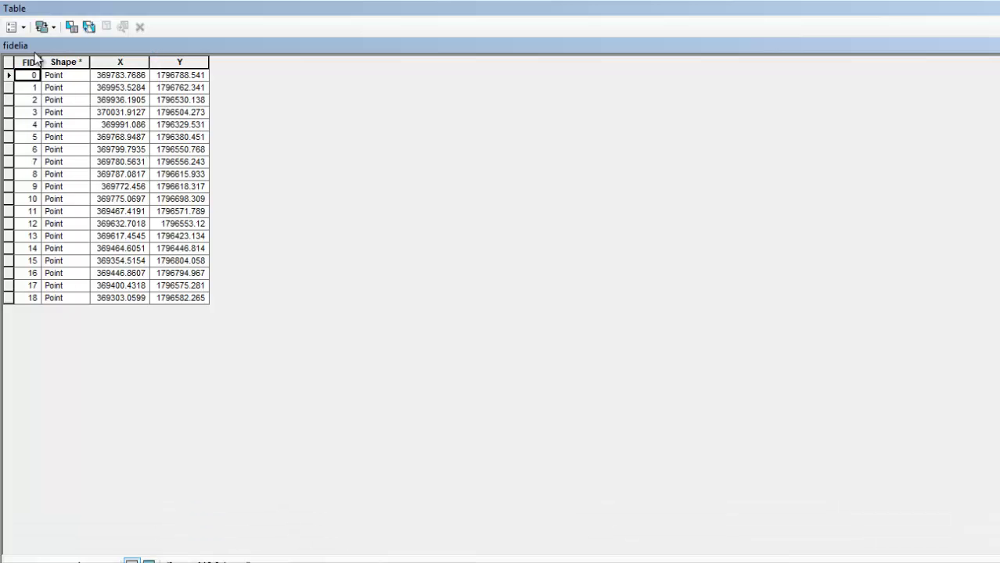
click(13, 26)
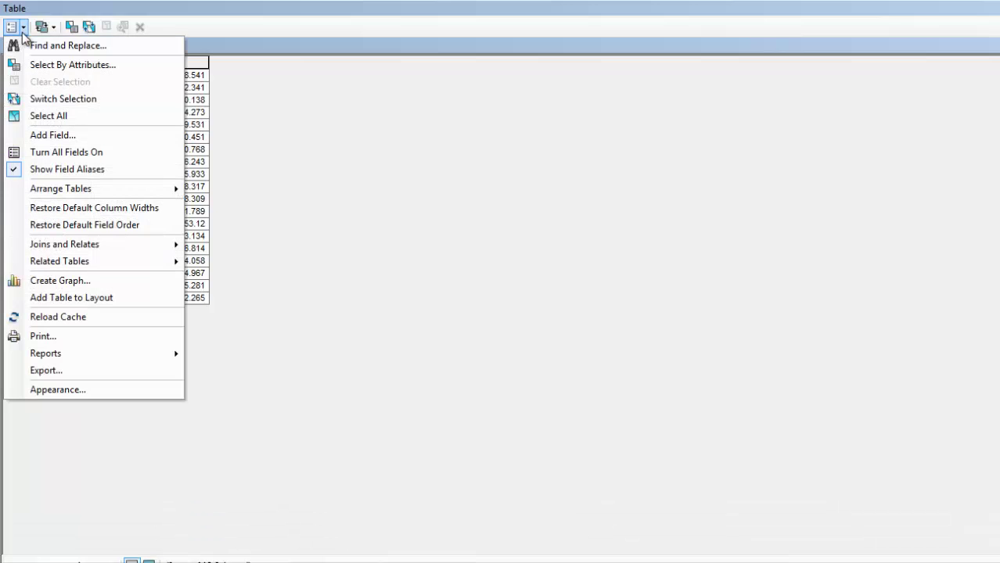
click(53, 137)
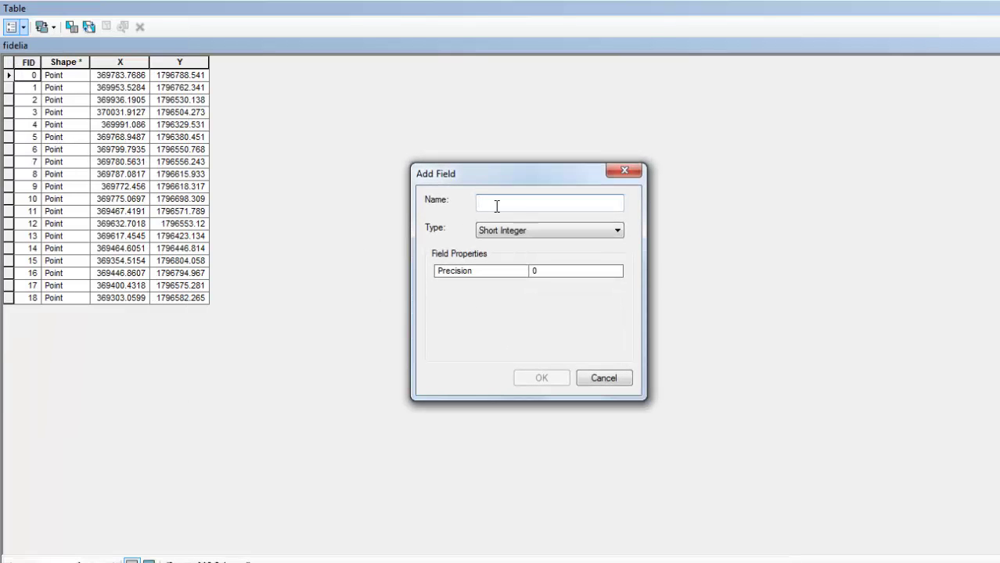
text(latitud)
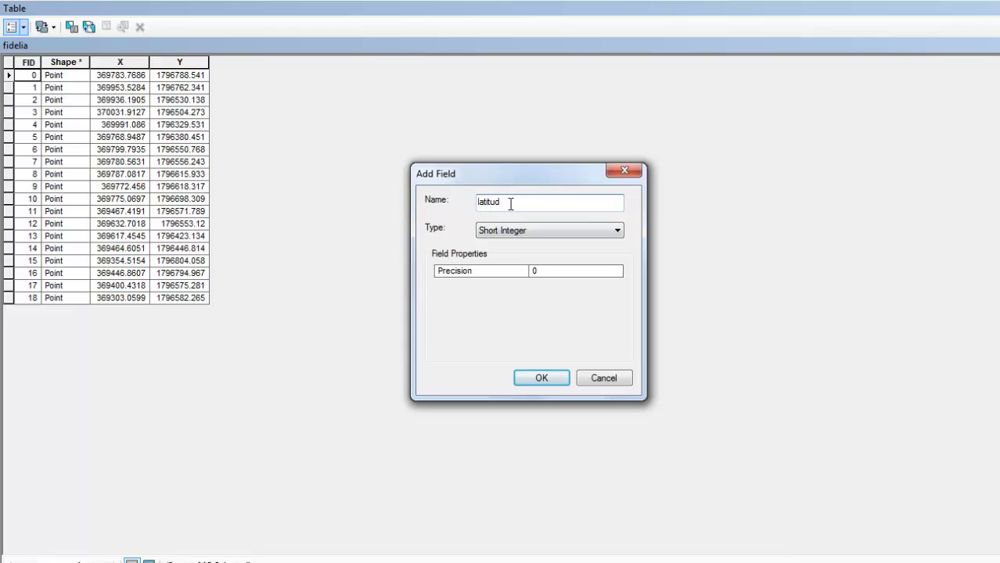
double_click(510, 204)
click(526, 230)
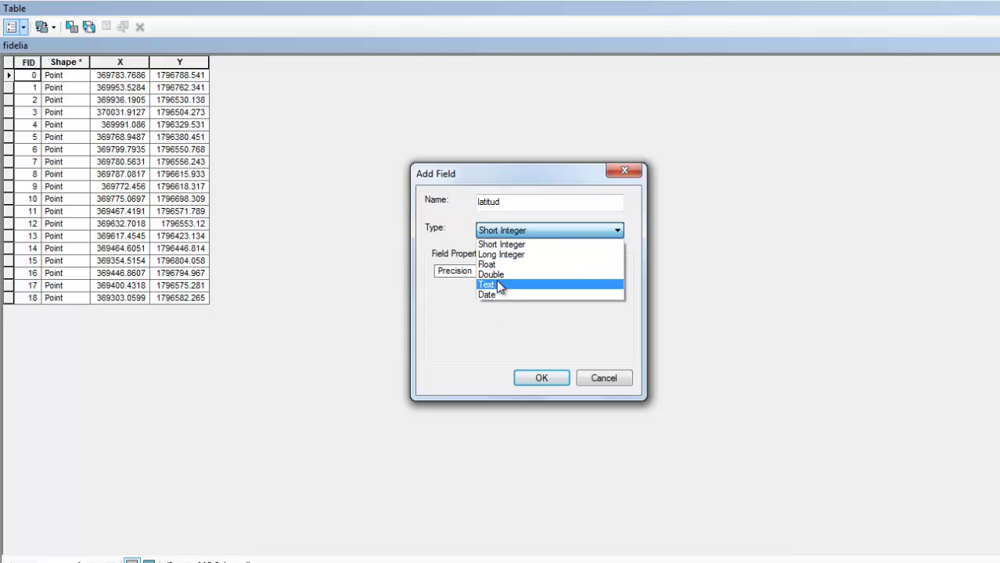
click(495, 274)
click(542, 377)
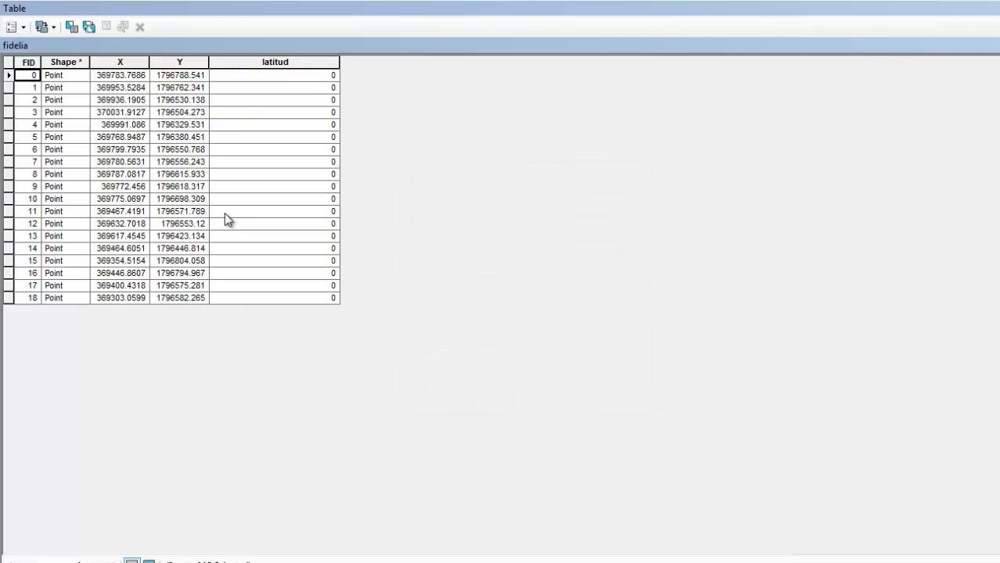
Add a field named longitud of type Double to the fidelia attribute table and close the table.
click(27, 29)
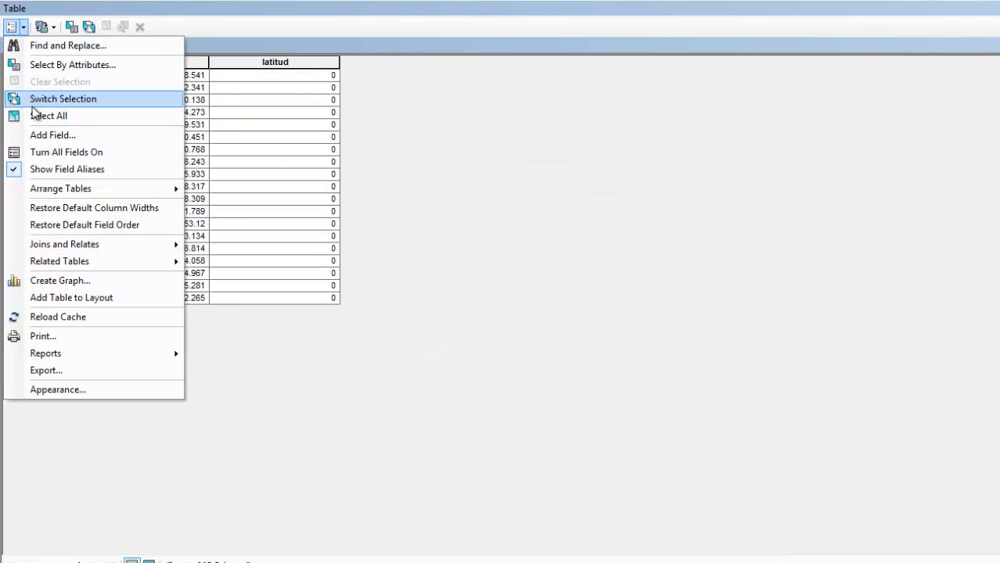
click(36, 133)
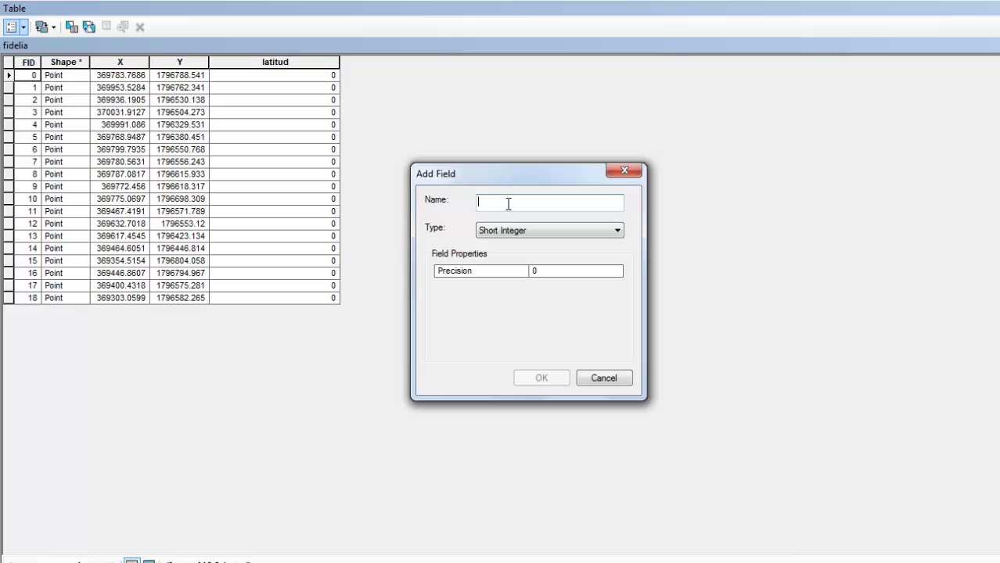
text(longitud)
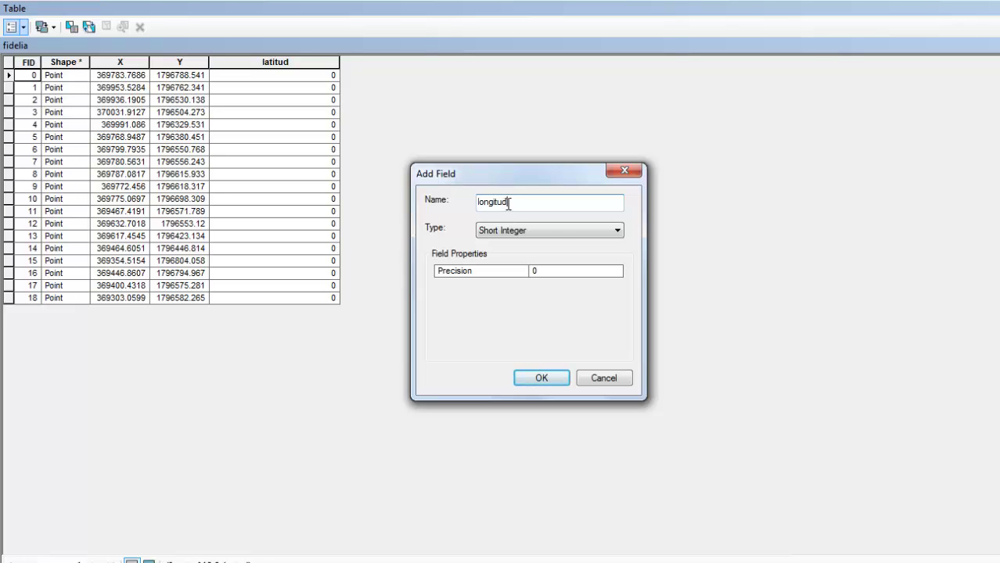
click(553, 232)
click(484, 273)
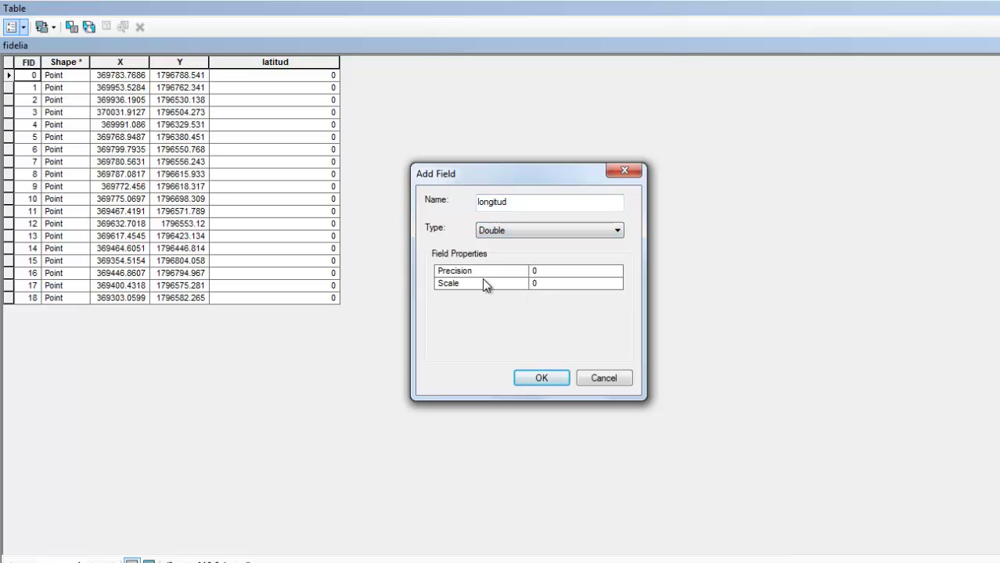
click(550, 380)
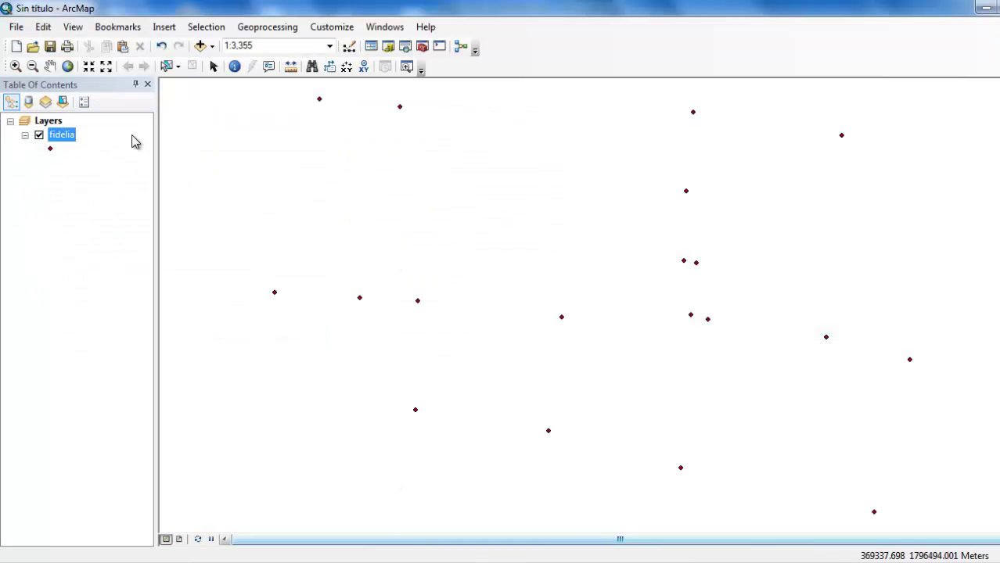
Switch to Google Earth Pro and examine the UTM coordinates in the untitled placemark's properties.
click(427, 562)
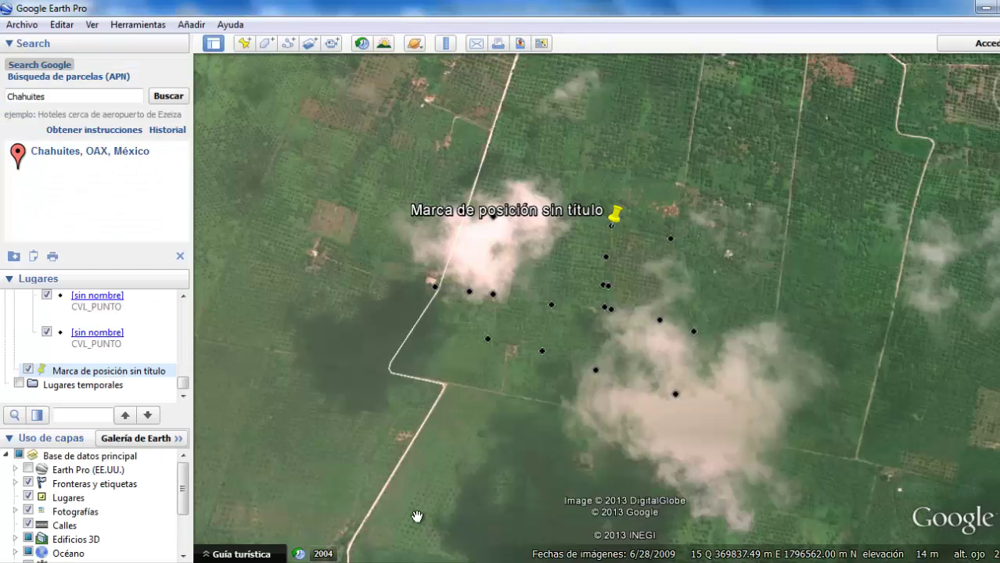
right_click(618, 208)
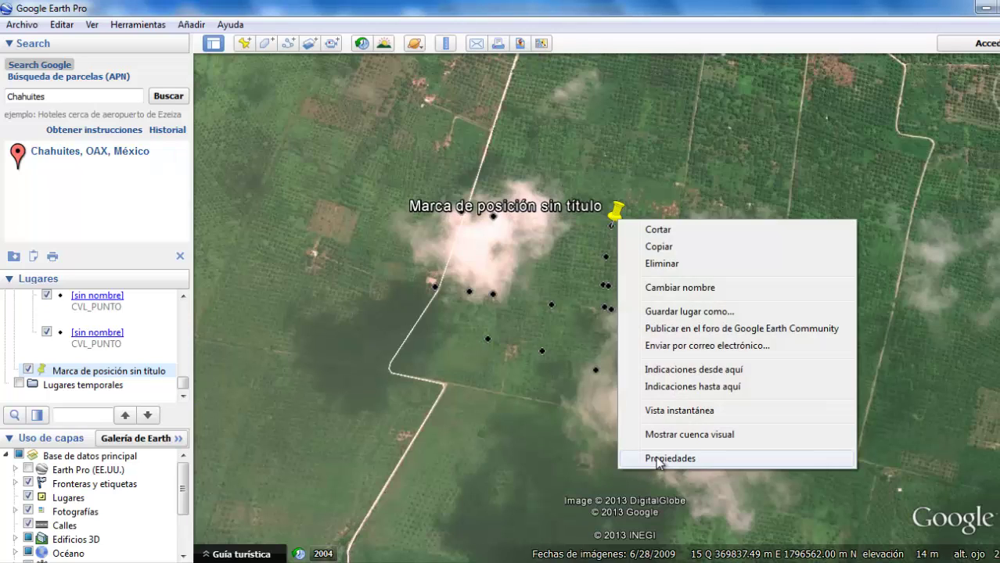
click(661, 458)
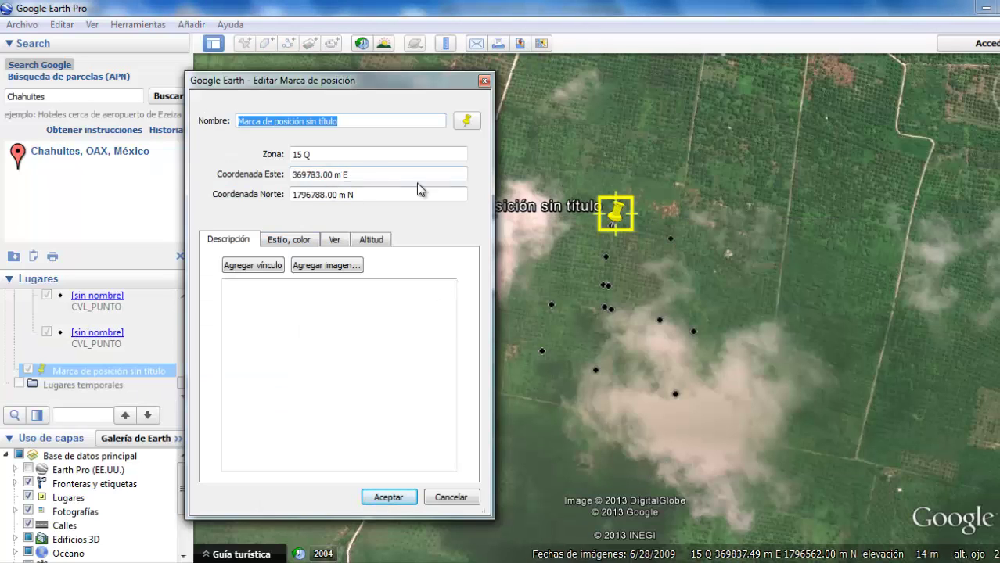
click(388, 497)
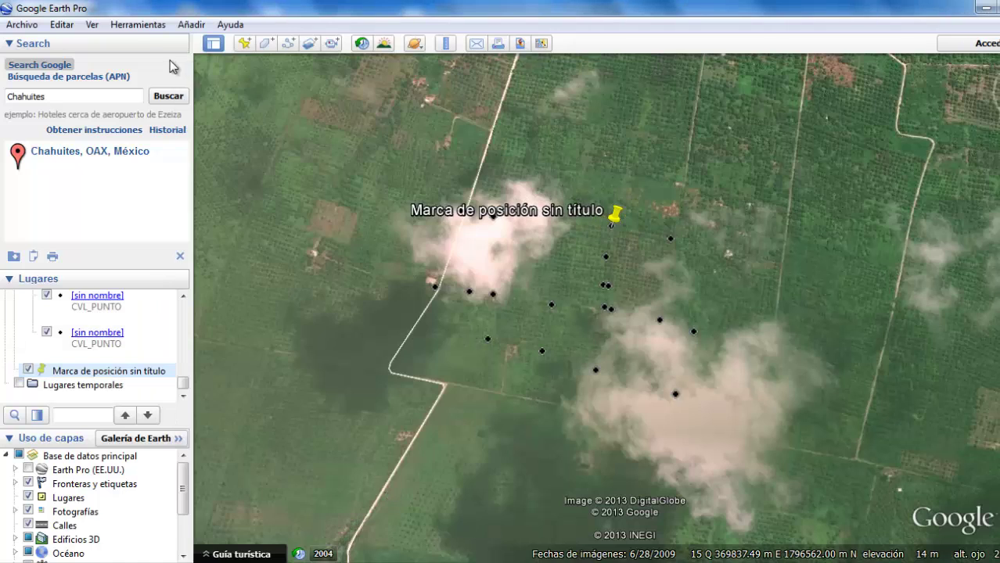
Set the latitude/longitude display in the Google Earth options to Grados, minutos, segundos.
click(134, 25)
click(145, 167)
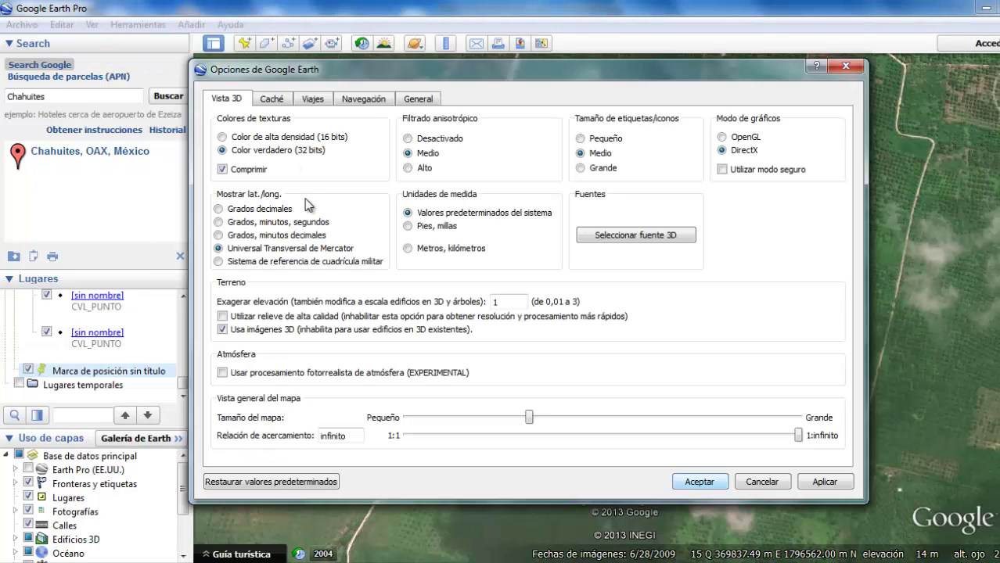
click(232, 224)
click(823, 482)
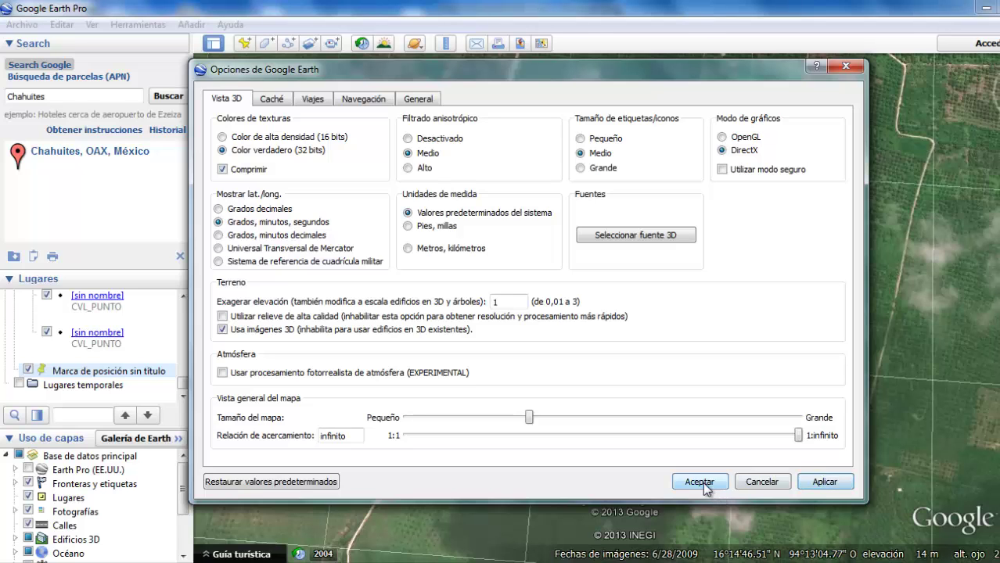
click(701, 482)
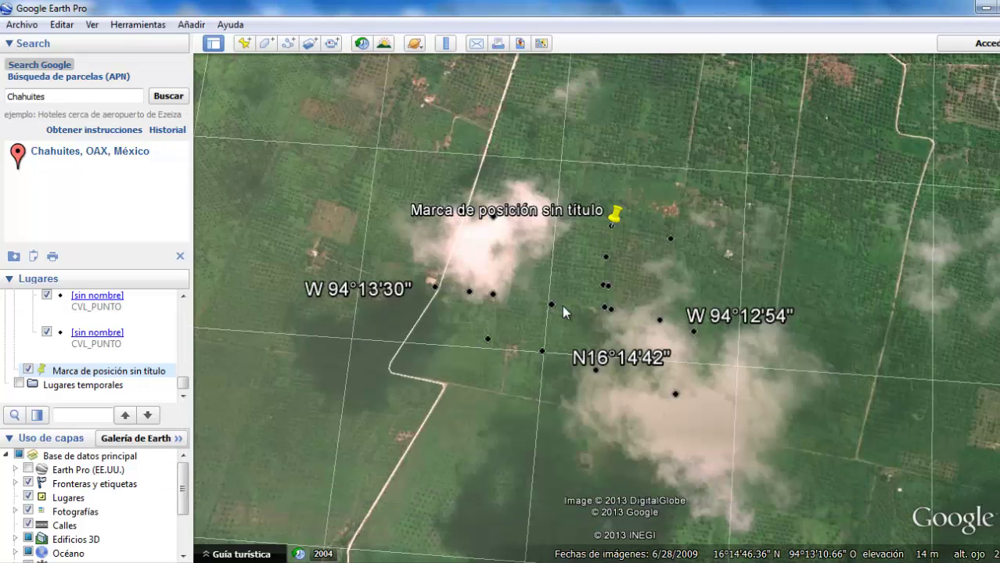
Examine the untitled placemark's latitude and longitude in its properties and close them.
right_click(613, 219)
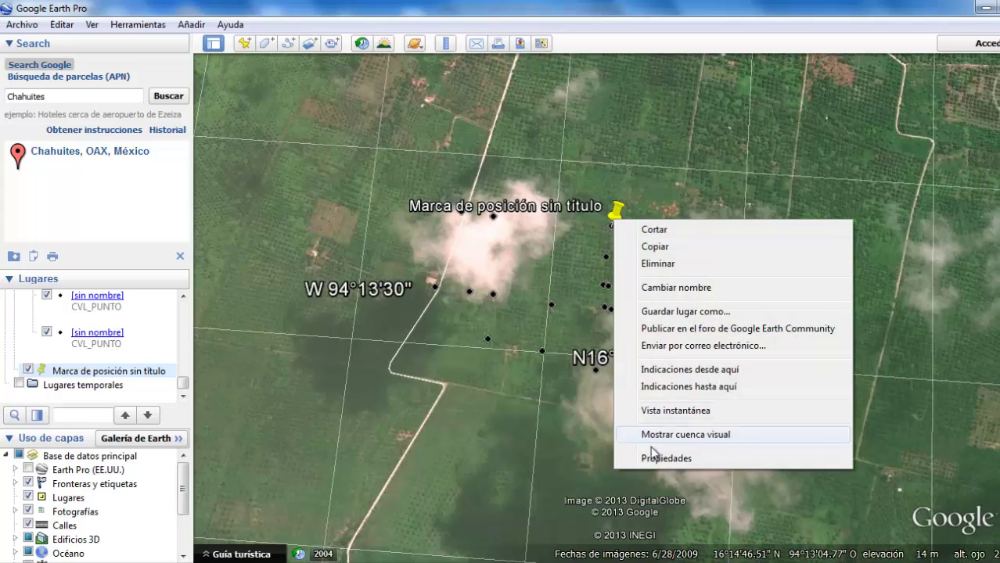
click(658, 462)
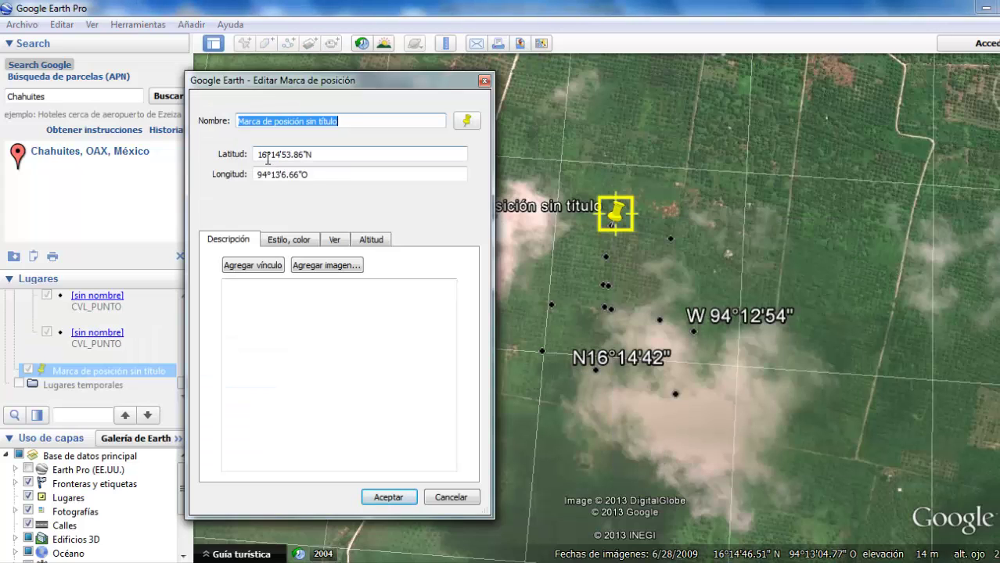
triple_click(307, 154)
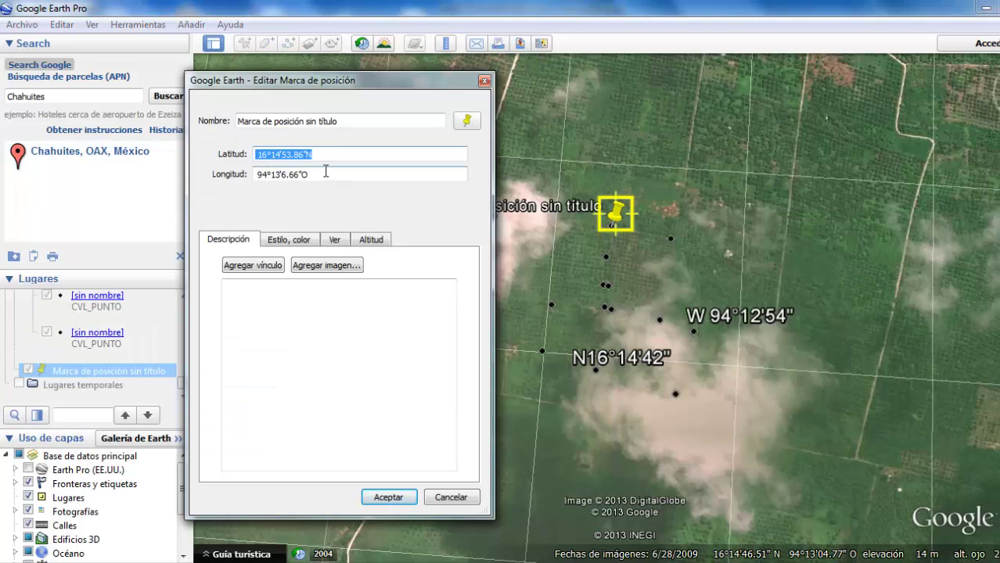
triple_click(264, 175)
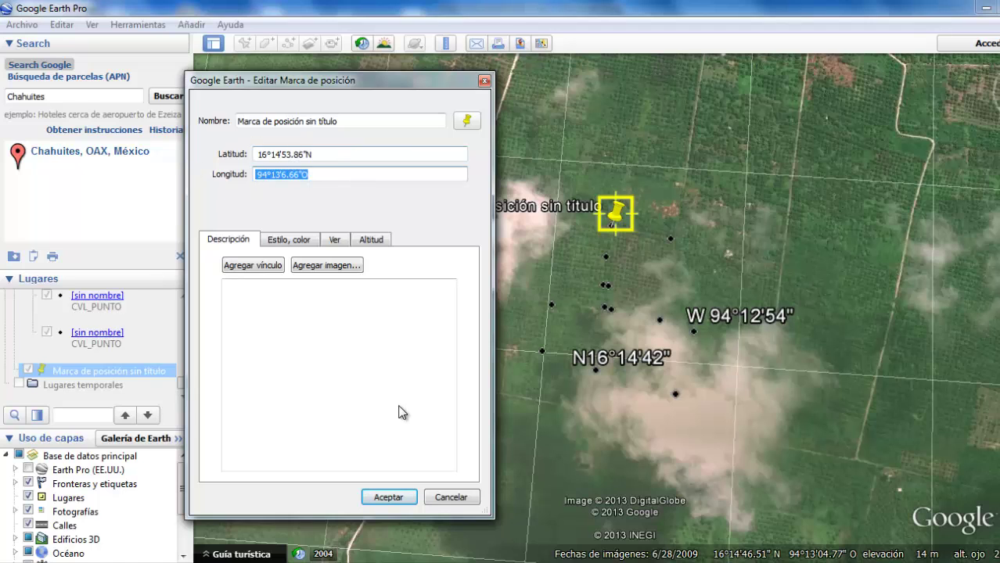
click(388, 498)
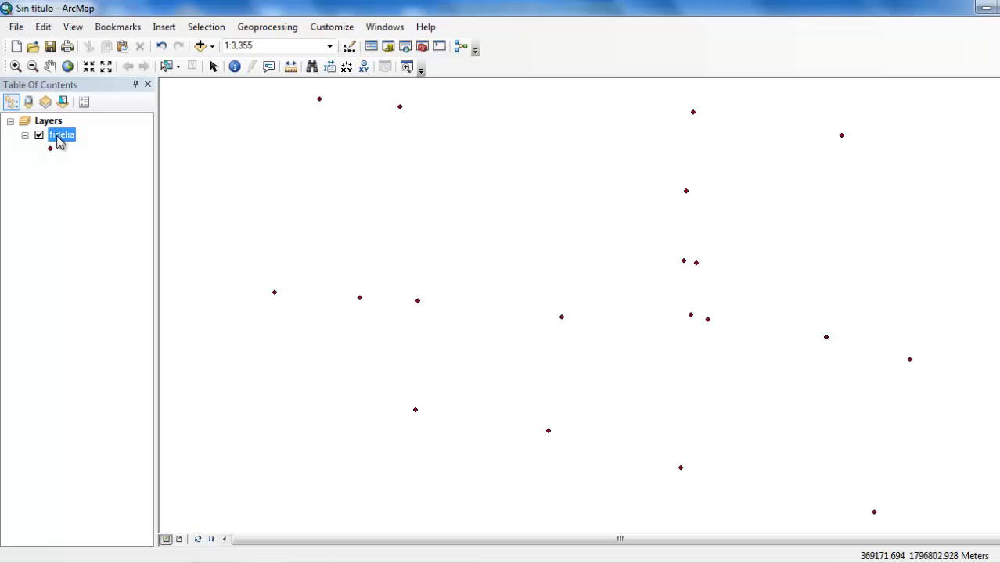
In ArcMap, open the fidelia layer's attribute table and start Calculate Geometry for the latitud field outside an edit session.
right_click(60, 142)
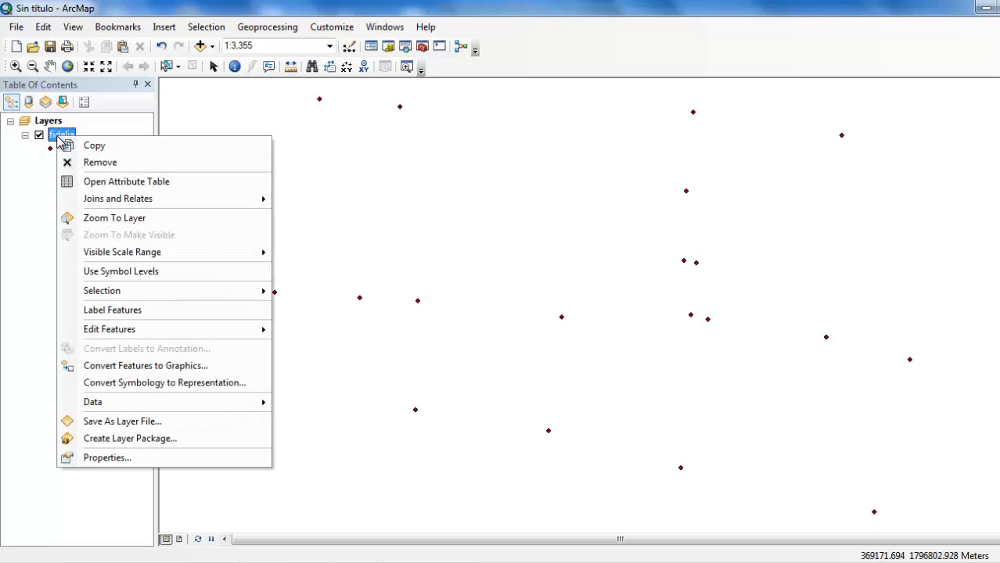
click(117, 184)
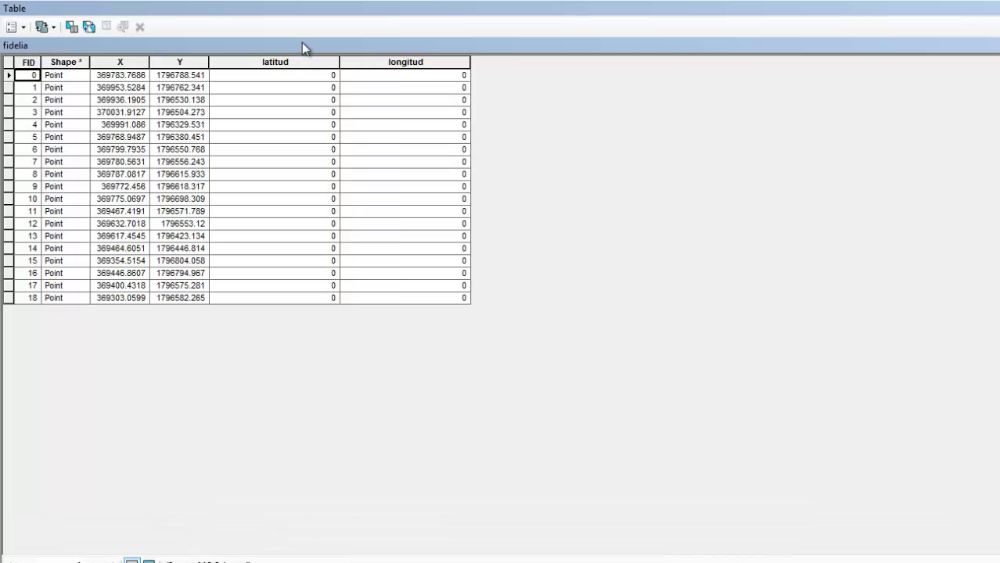
click(300, 61)
right_click(304, 63)
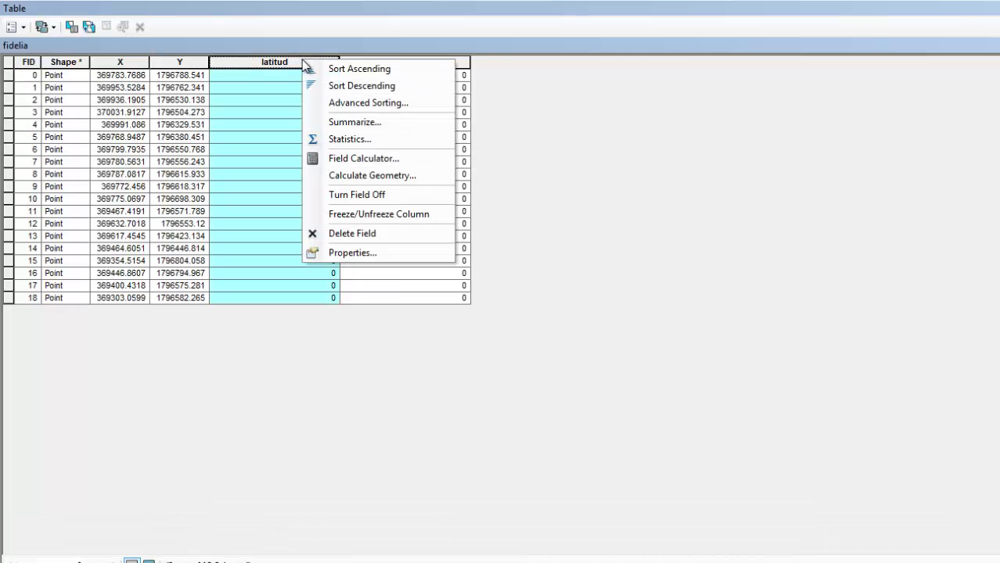
click(366, 176)
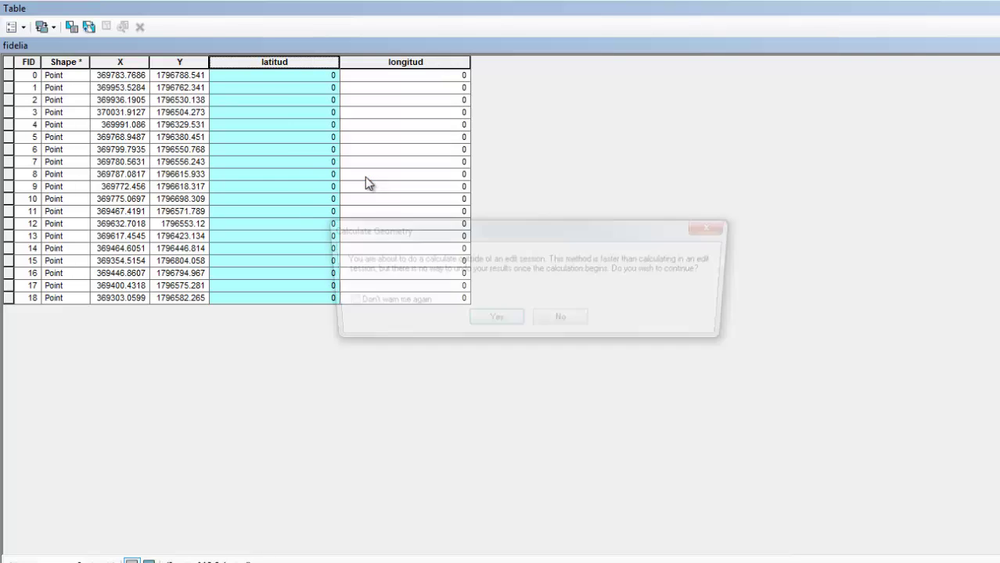
drag(457, 170, 495, 170)
click(585, 265)
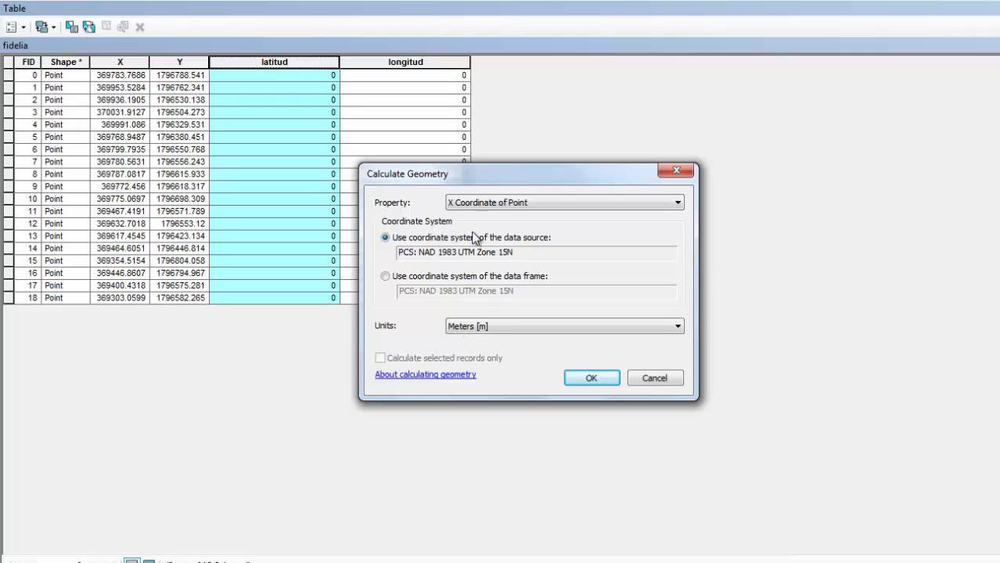
Calculate the latitud field as X Coordinate of Point in Decimal Degrees, using the data source's coordinate system.
click(493, 202)
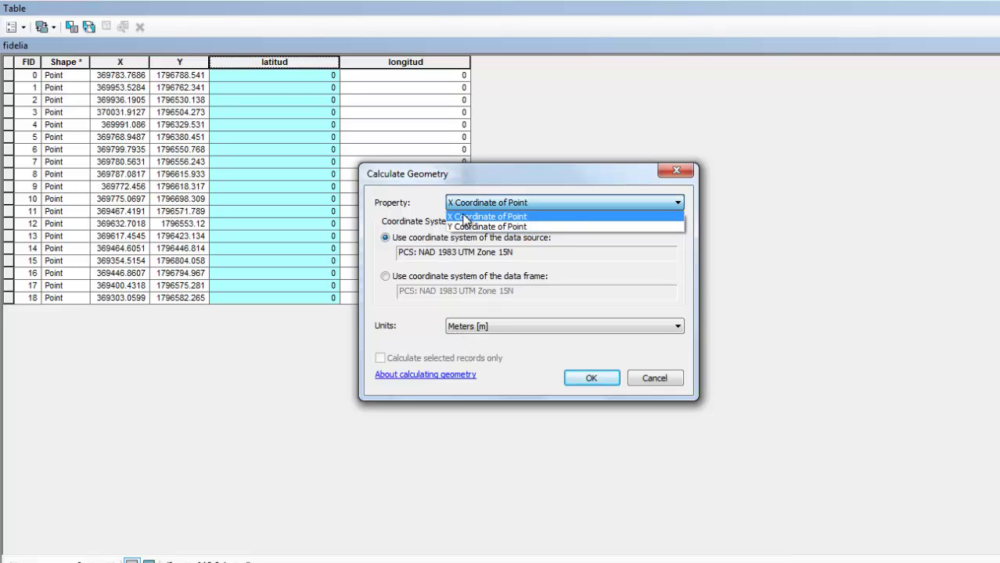
click(470, 216)
click(481, 327)
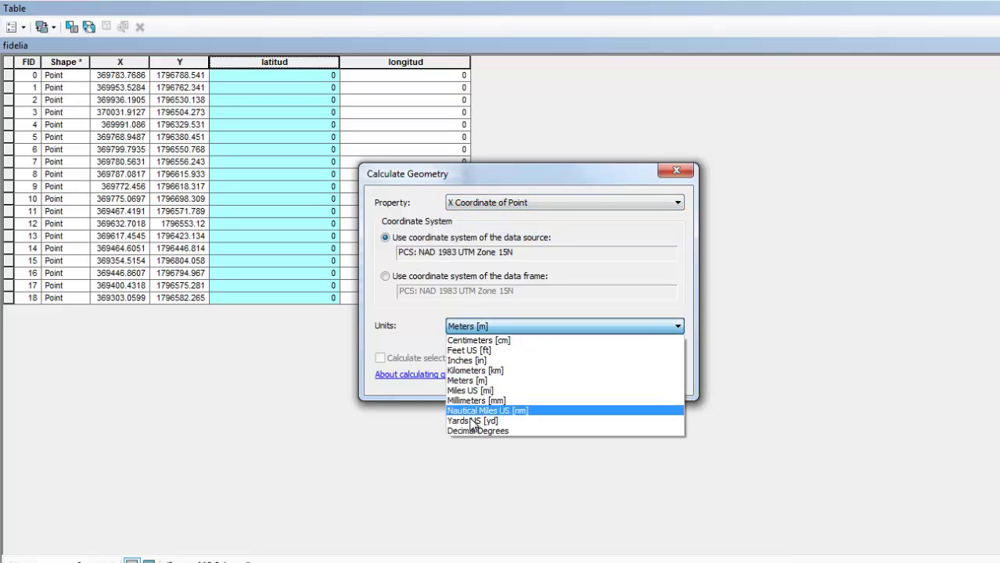
click(479, 432)
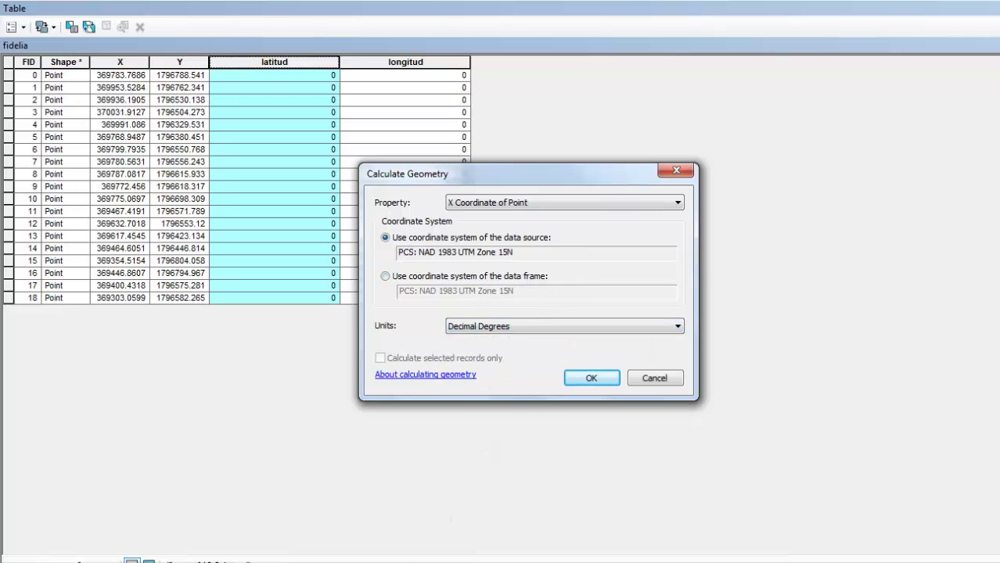
click(909, 529)
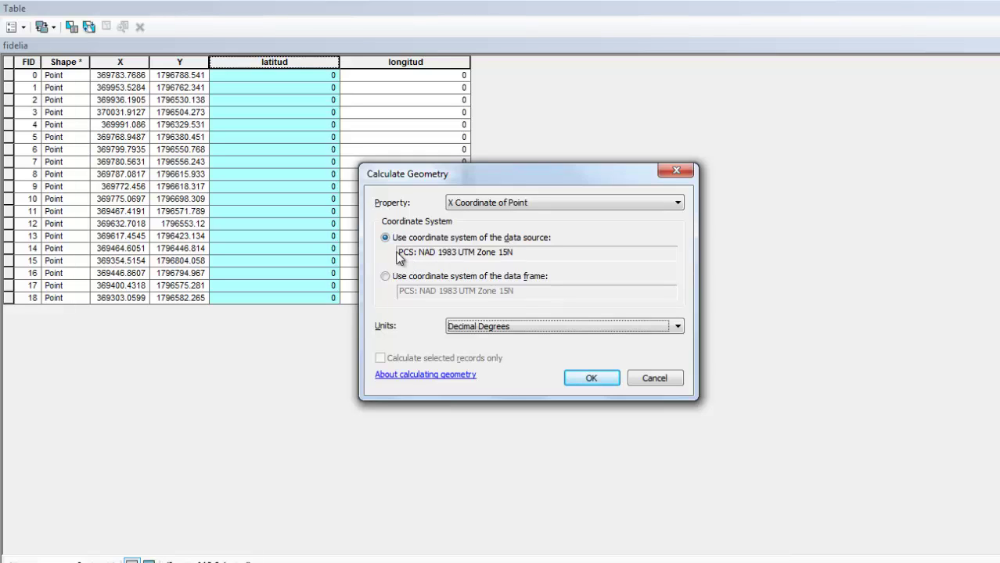
drag(397, 252, 517, 252)
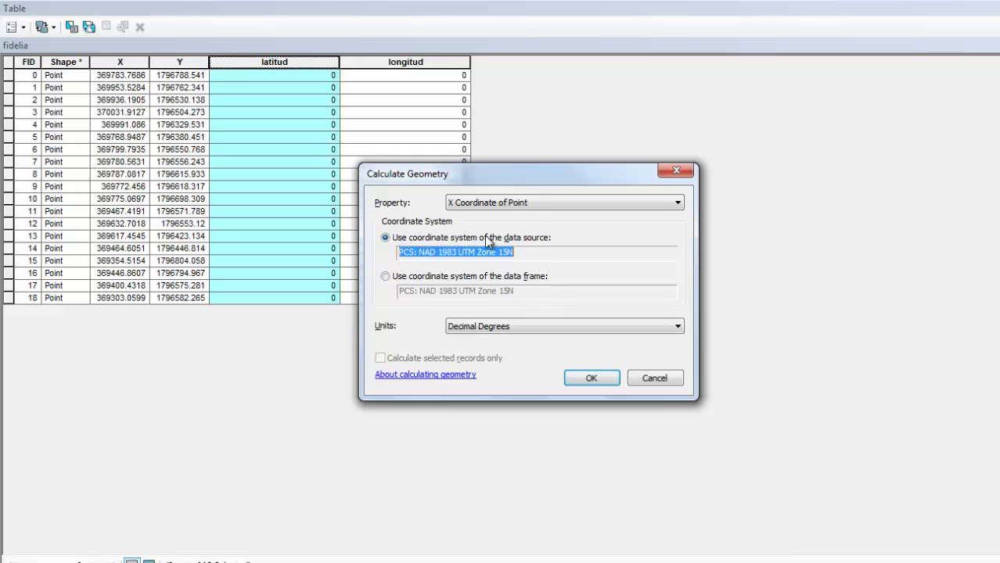
click(386, 277)
click(385, 238)
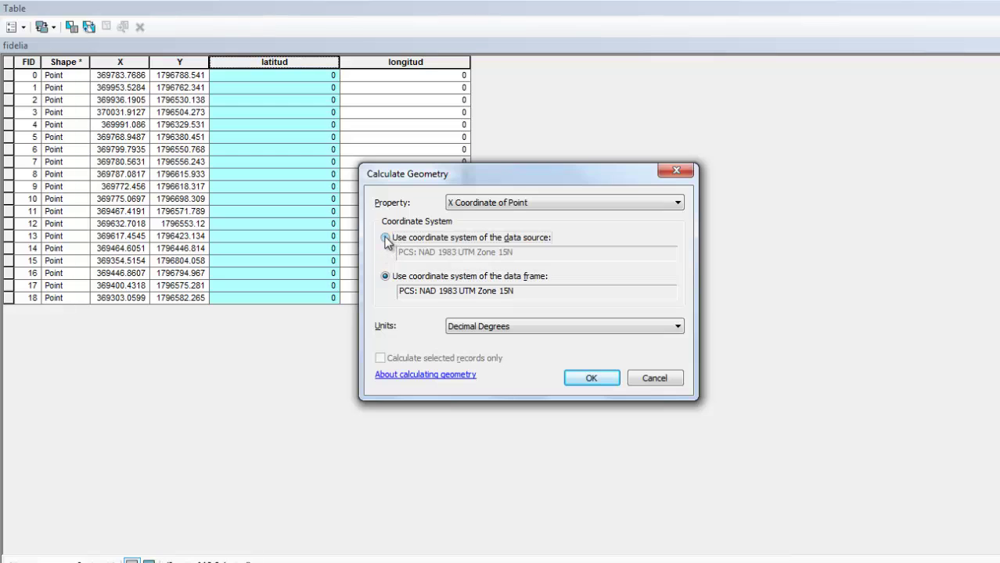
click(591, 379)
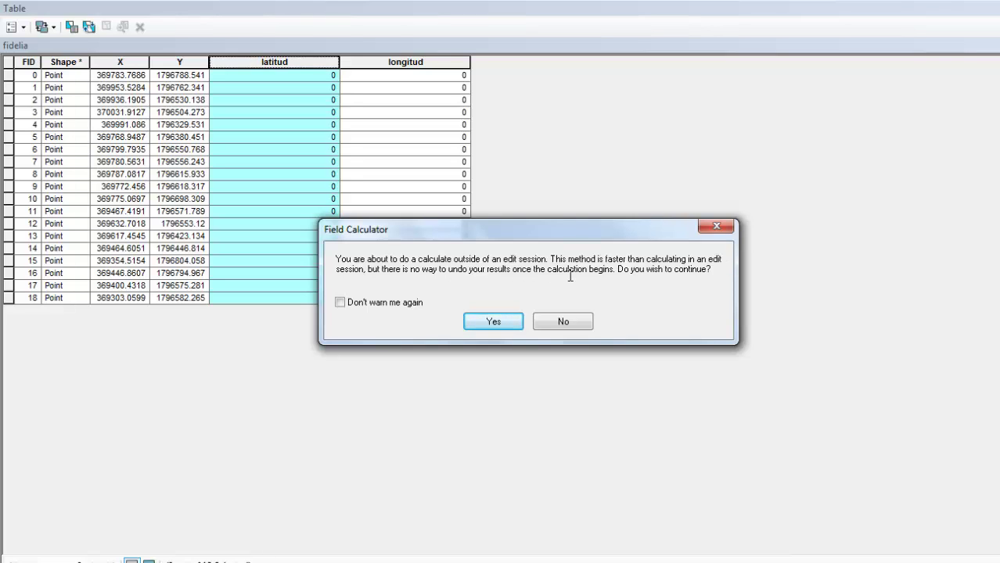
drag(623, 269, 677, 269)
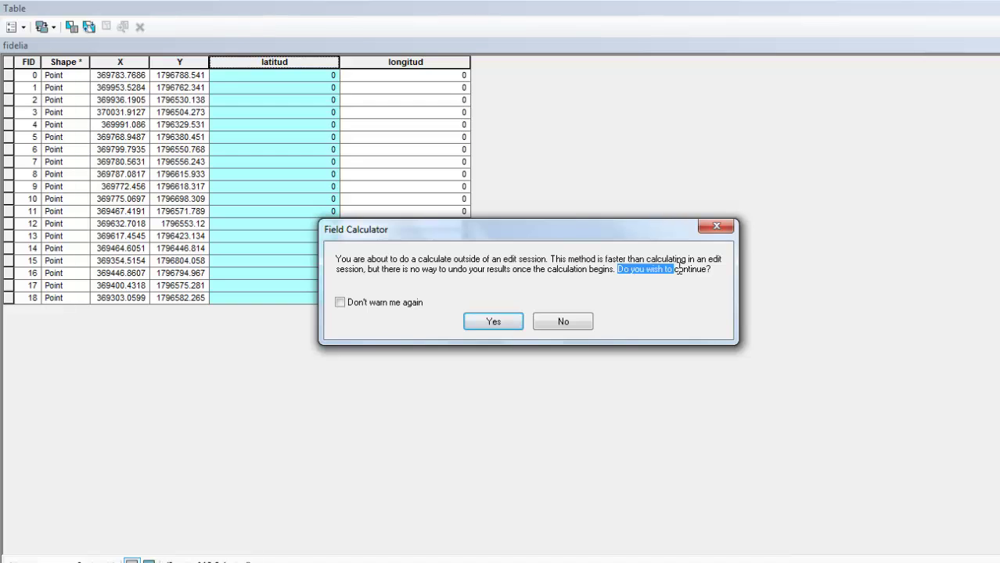
click(493, 321)
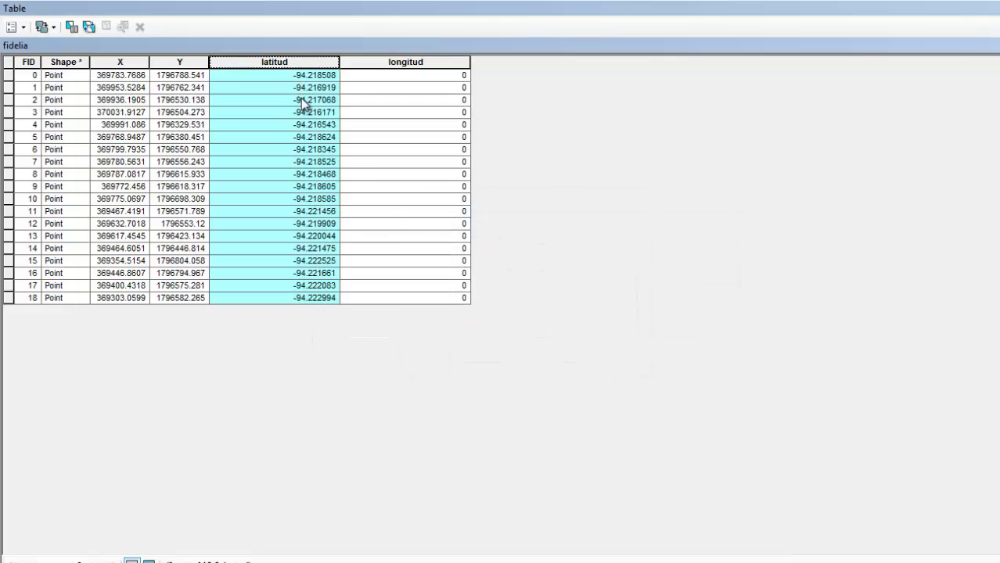
Calculate the longitud field's geometry as Y Coordinate of Point in Decimal Degrees, using the data source's coordinate system.
click(414, 63)
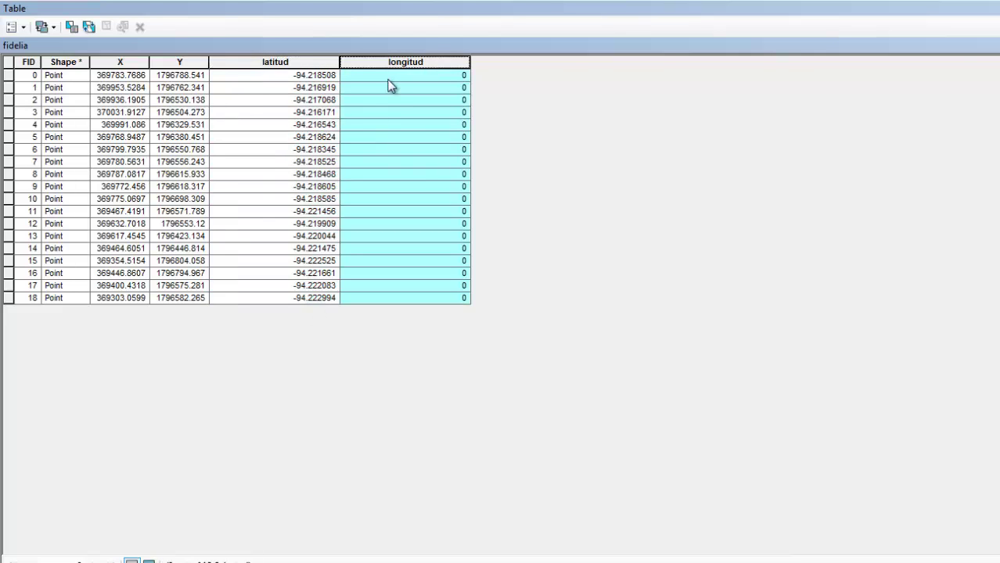
right_click(390, 65)
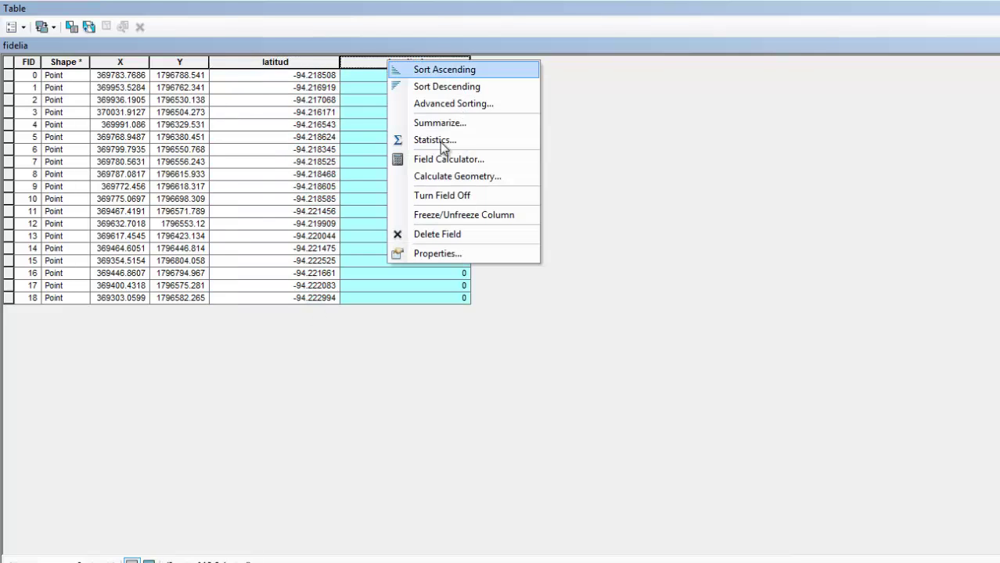
click(437, 176)
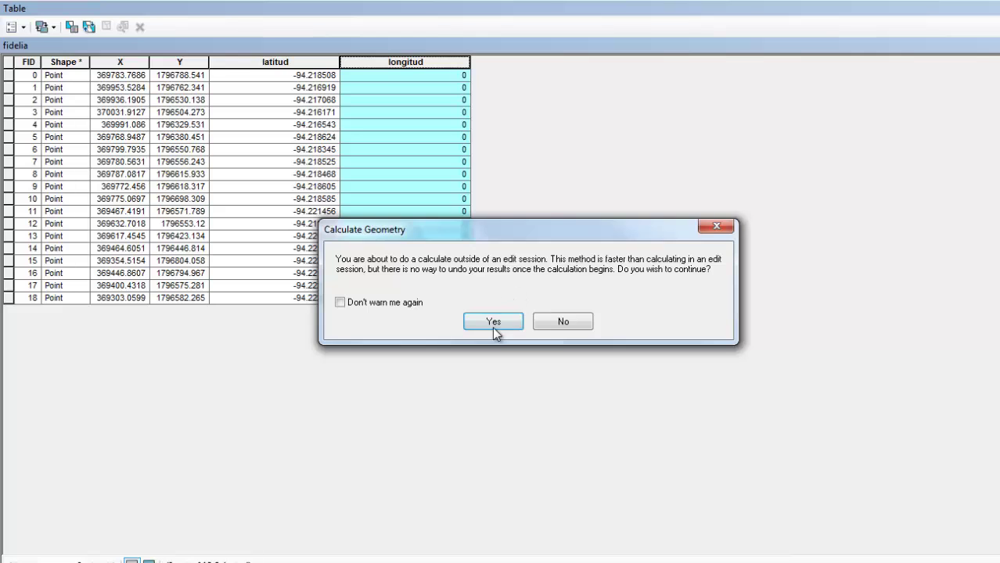
click(493, 322)
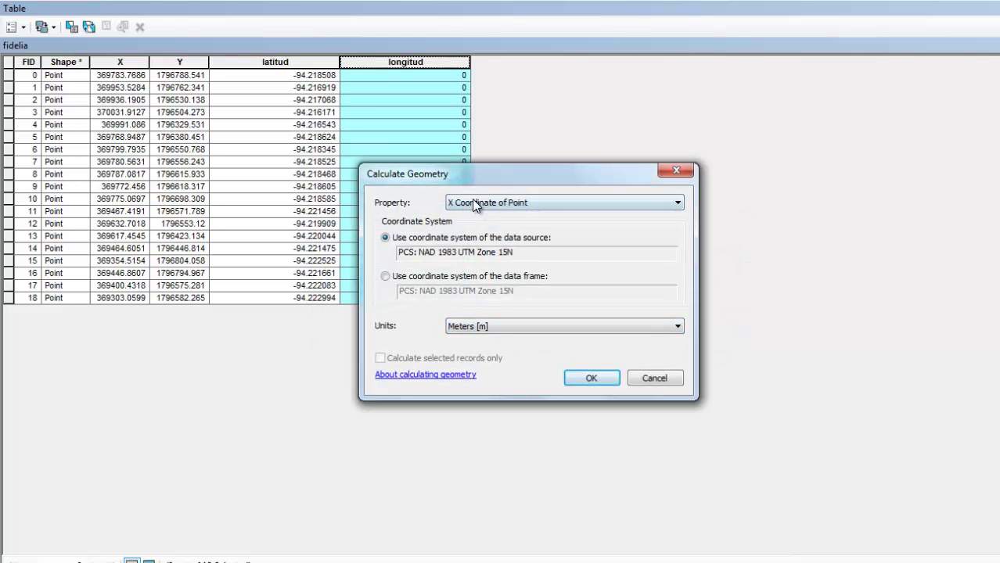
click(475, 206)
click(478, 224)
click(505, 329)
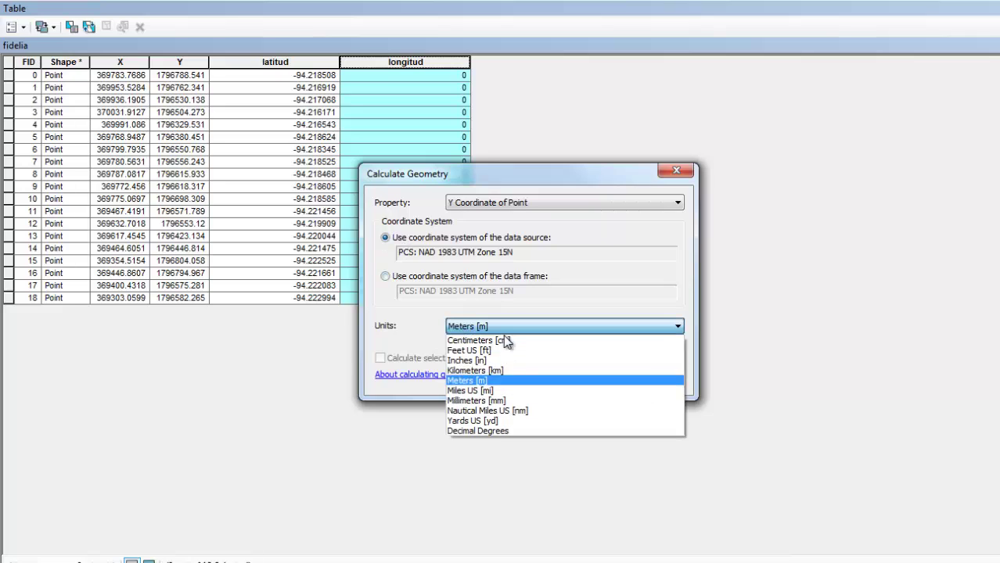
click(490, 432)
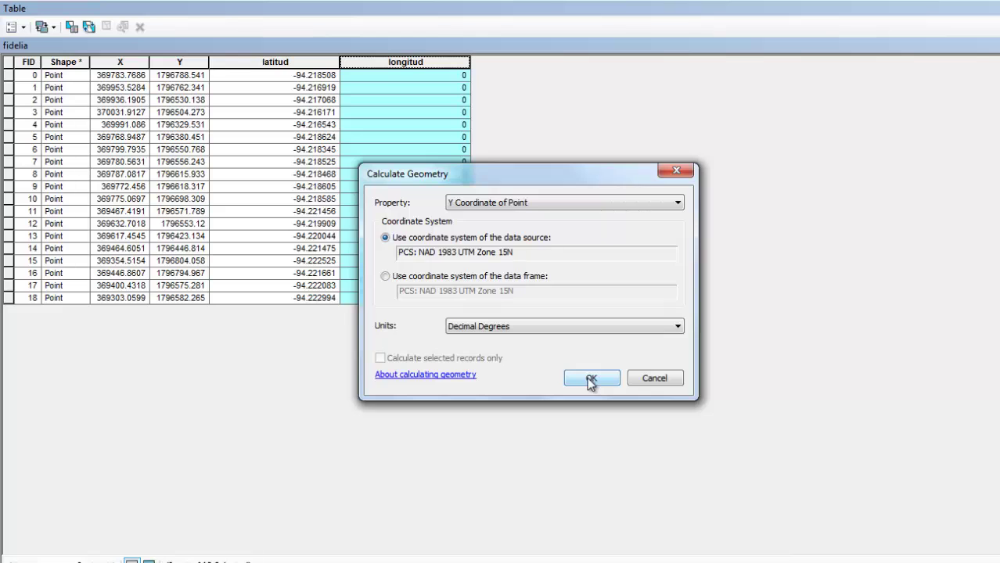
click(591, 379)
click(494, 321)
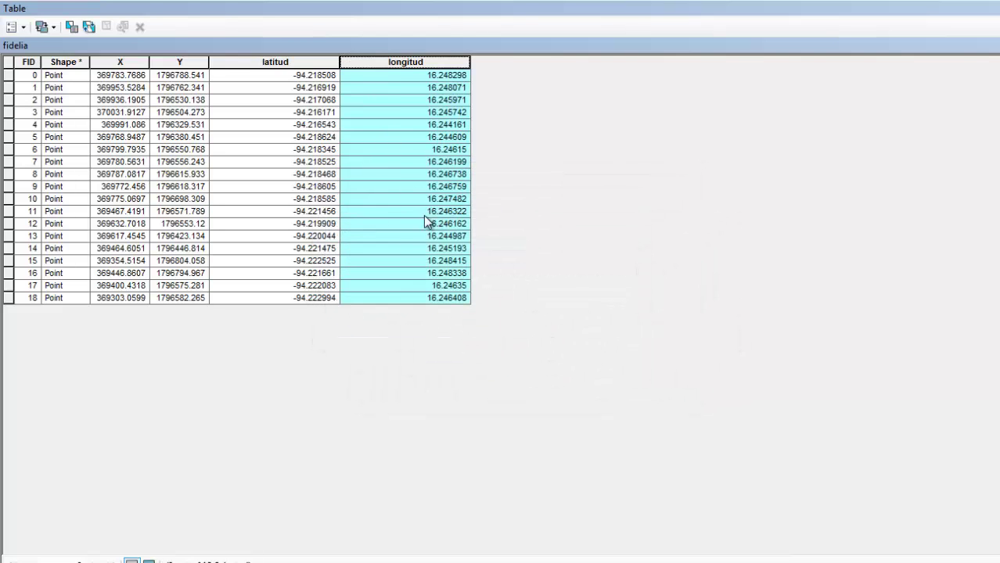
Switch back to Google Earth Pro and examine the coordinates in the open placemark dialog.
key(alt+Tab)
key(Tab)
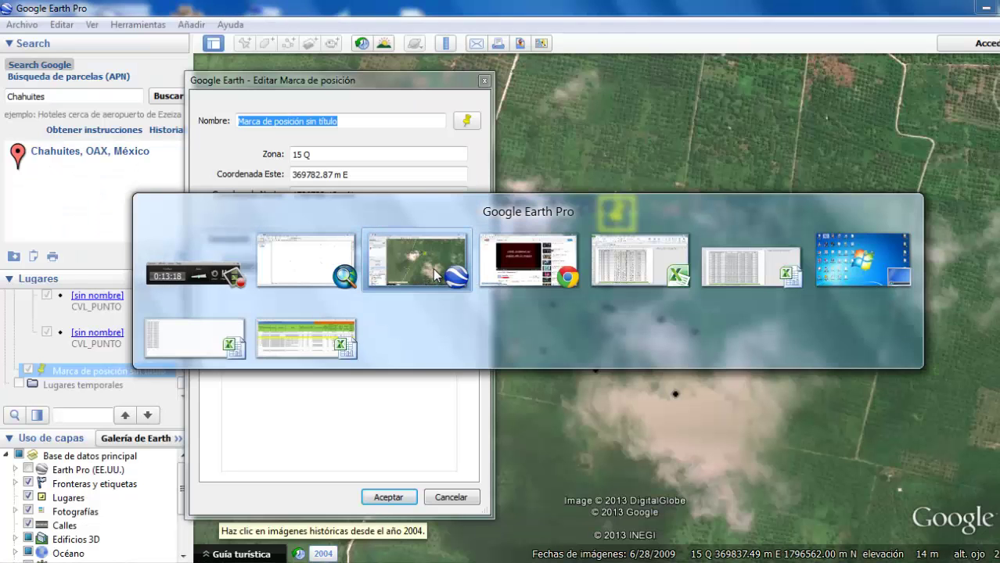
click(432, 269)
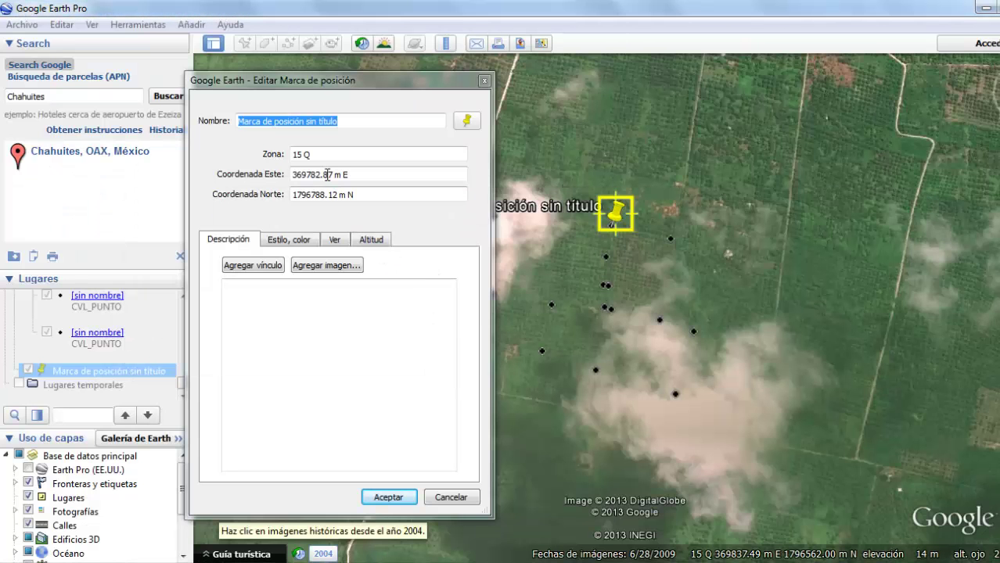
Close the placemark dialog and set Google Earth's lat./long. display to degrees, minutes, seconds.
click(484, 81)
click(139, 25)
click(178, 166)
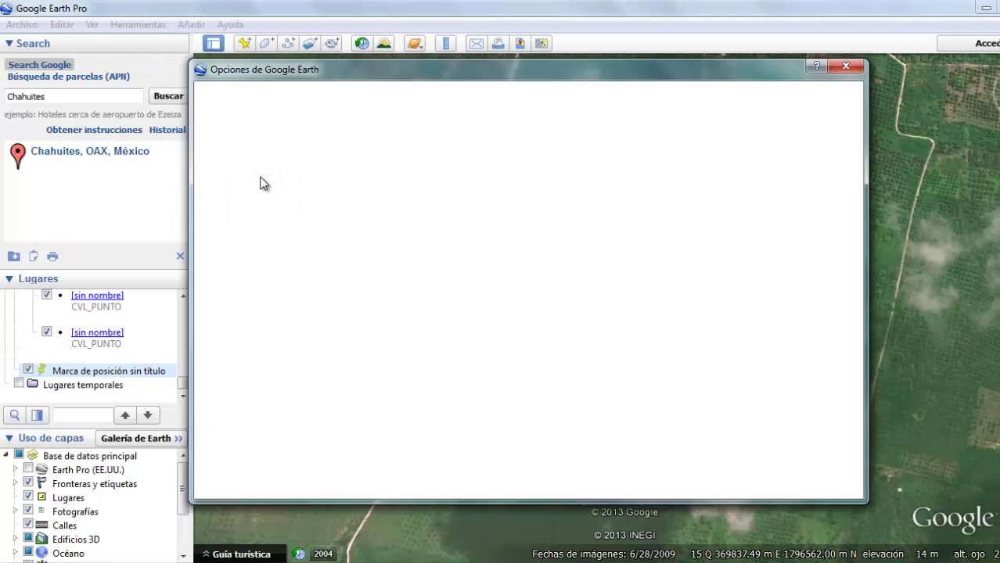
click(257, 225)
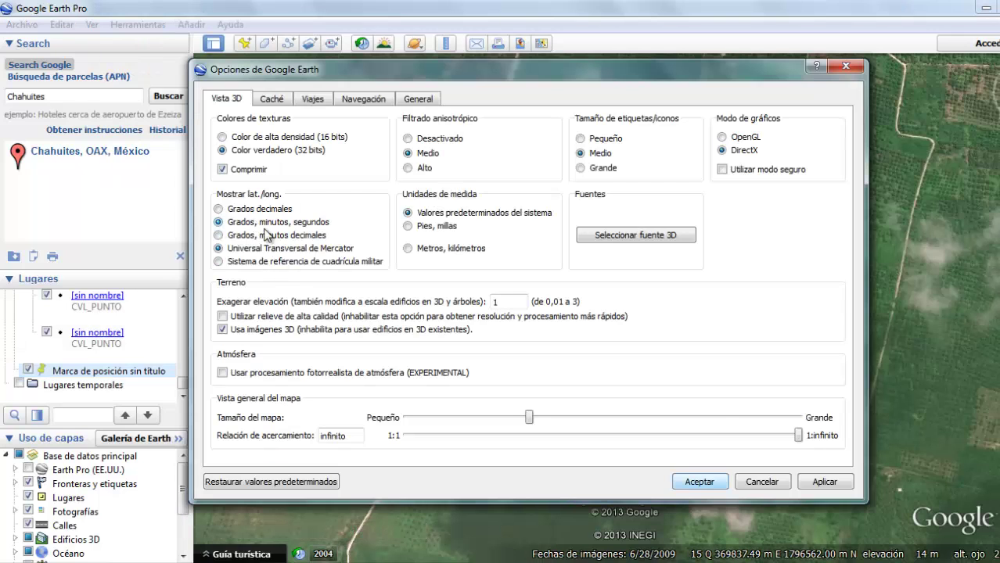
click(825, 482)
click(700, 482)
Check the untitled placemark's latitude and longitude in its properties, leaving it unedited.
right_click(612, 213)
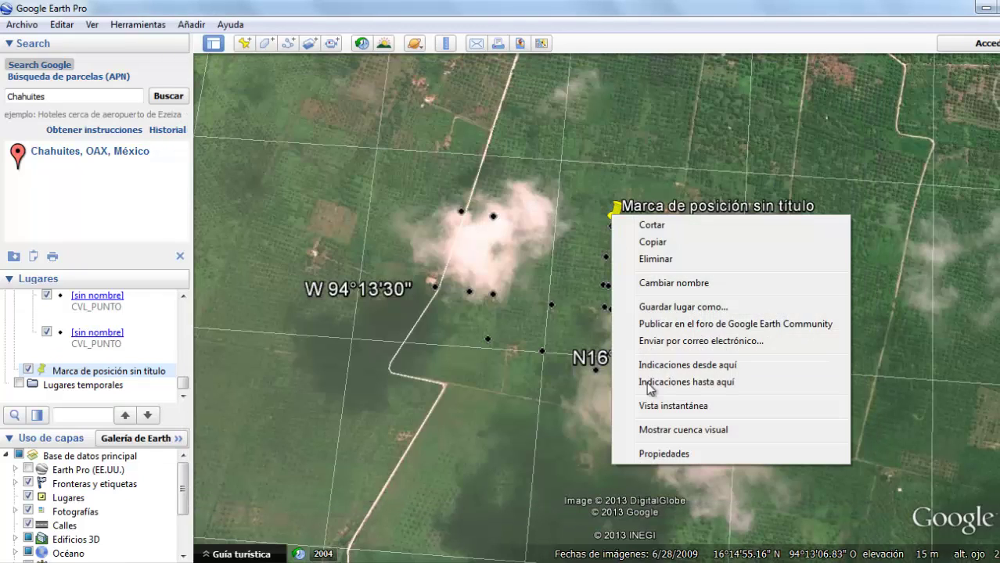
click(653, 454)
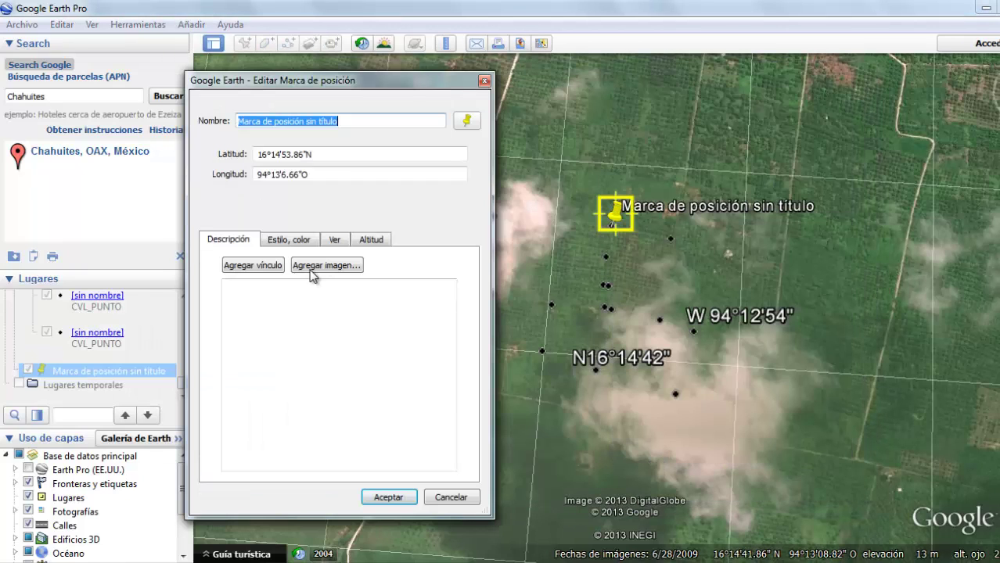
click(446, 498)
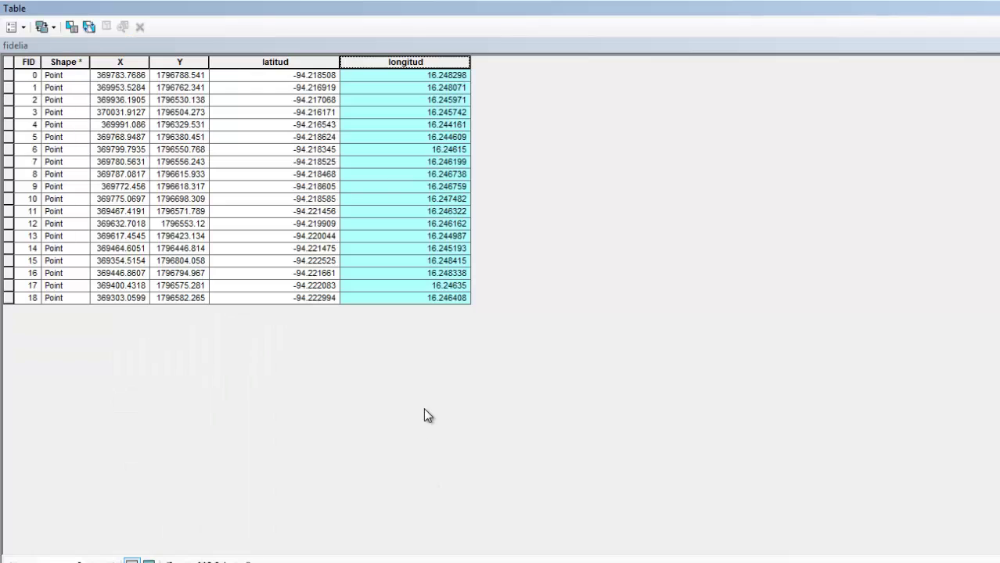
Switch to ArcMap and review the latitud and longitud columns in the fidelia attribute table.
click(286, 62)
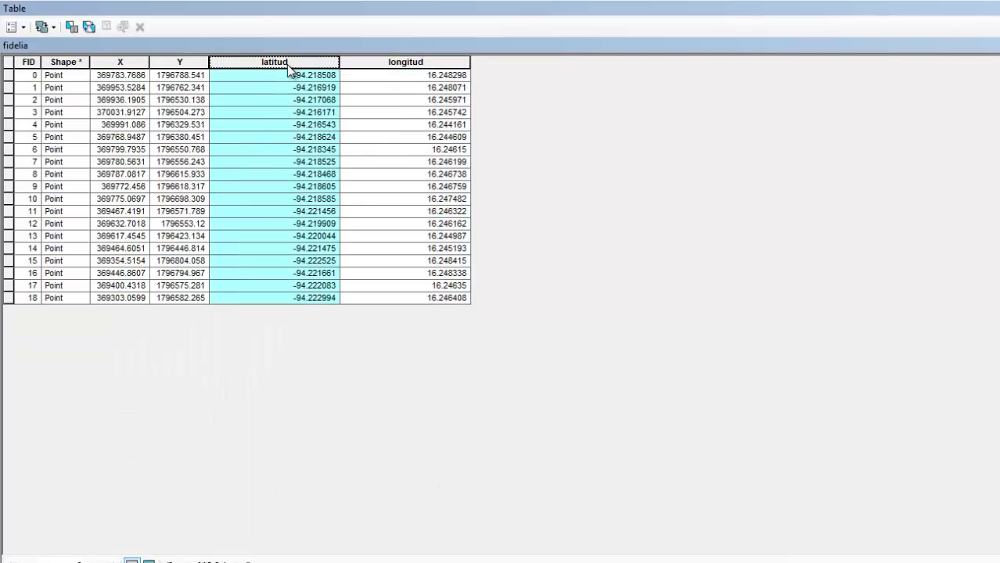
click(403, 64)
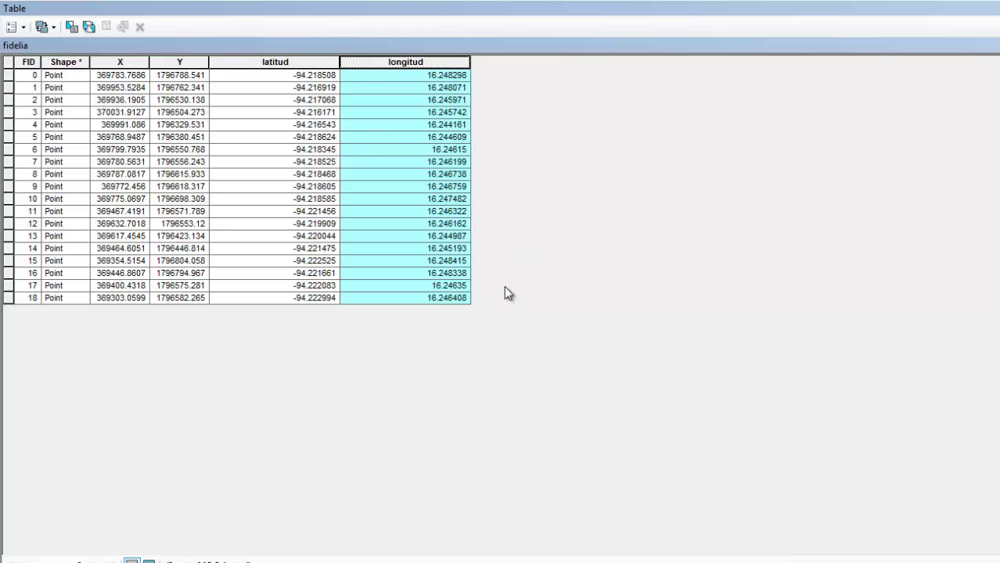
click(297, 90)
click(300, 137)
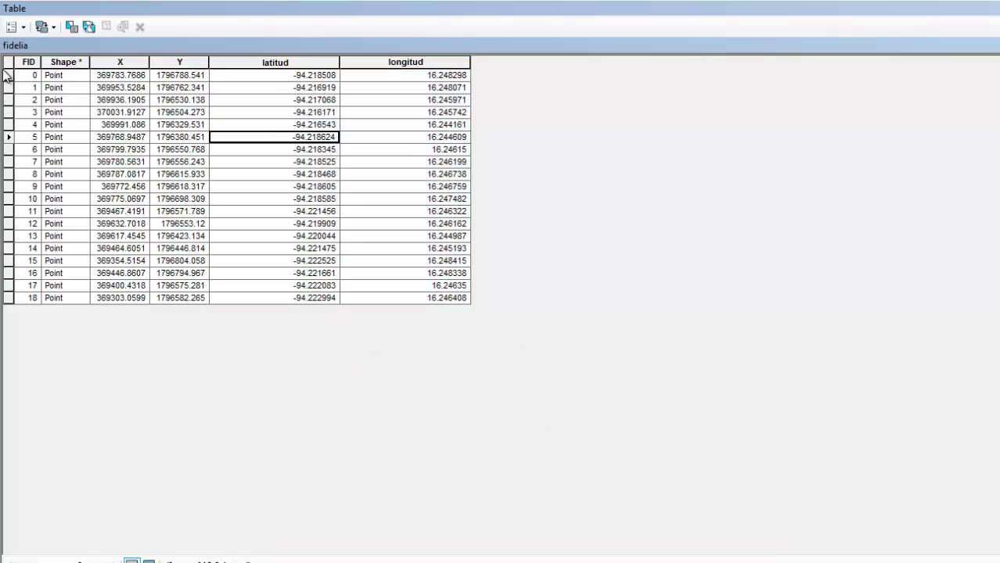
Export all records of the fidelia table to the Desktop as the text file fidelia.txt, without adding it to the map.
click(16, 26)
click(55, 371)
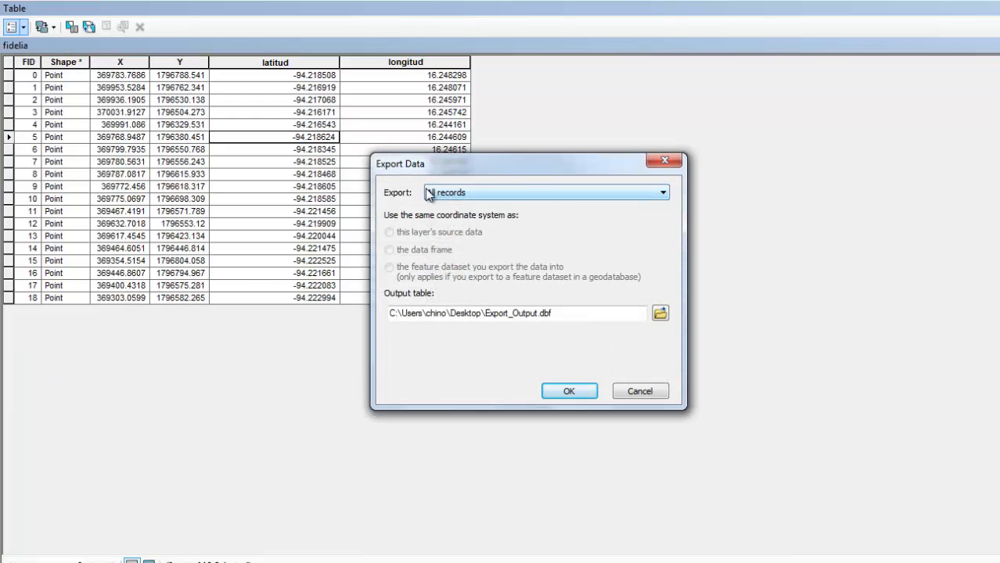
click(660, 315)
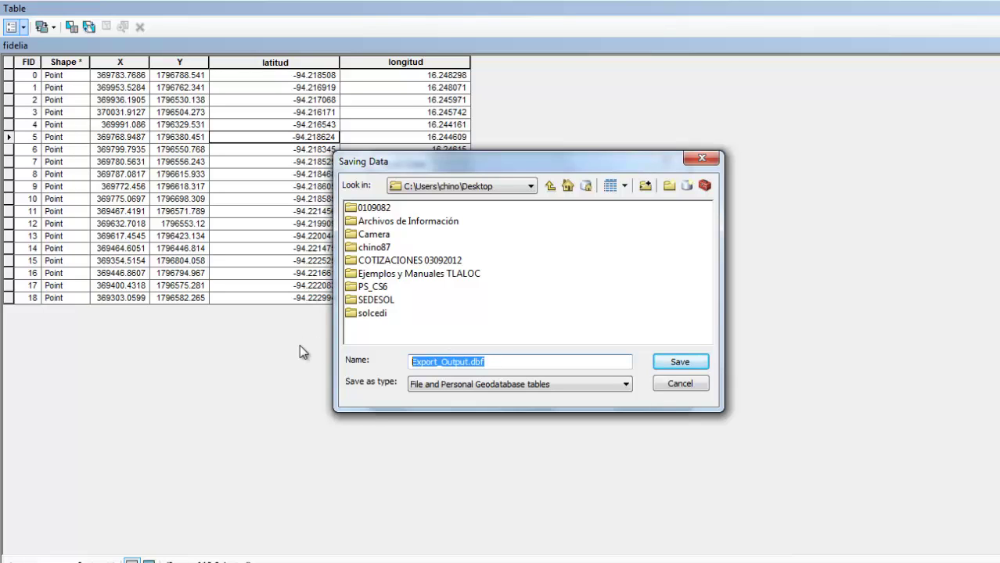
text(fidelia)
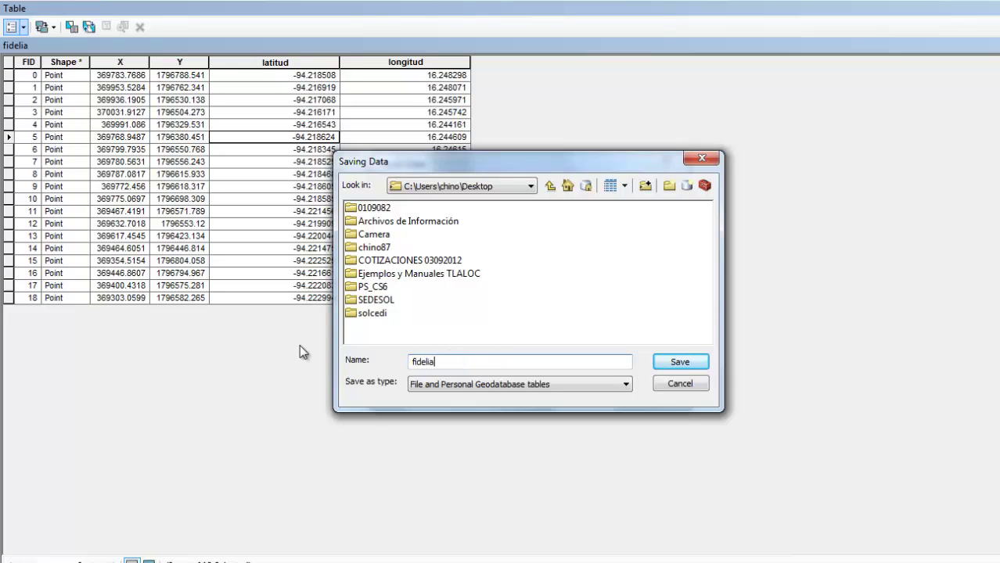
click(451, 388)
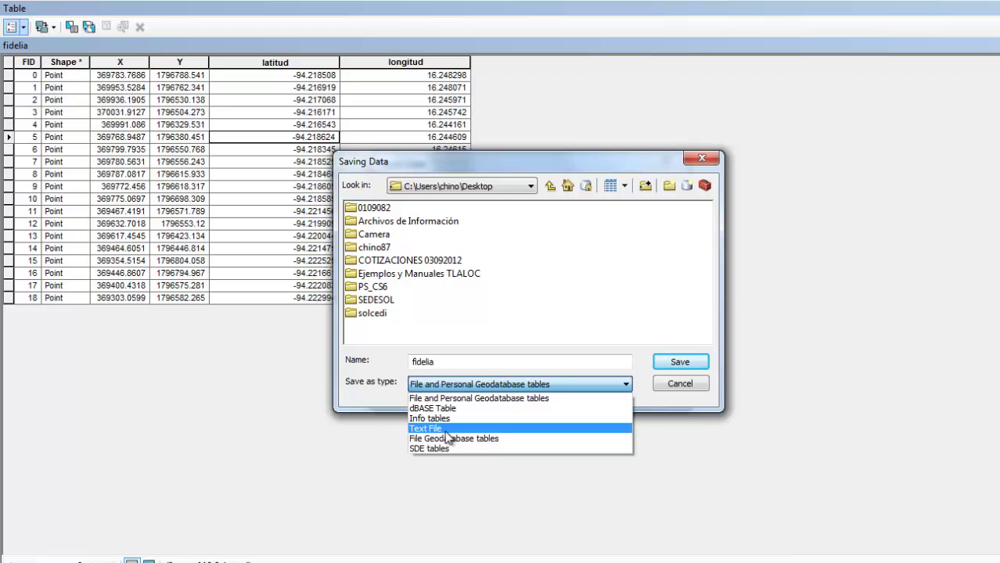
click(443, 430)
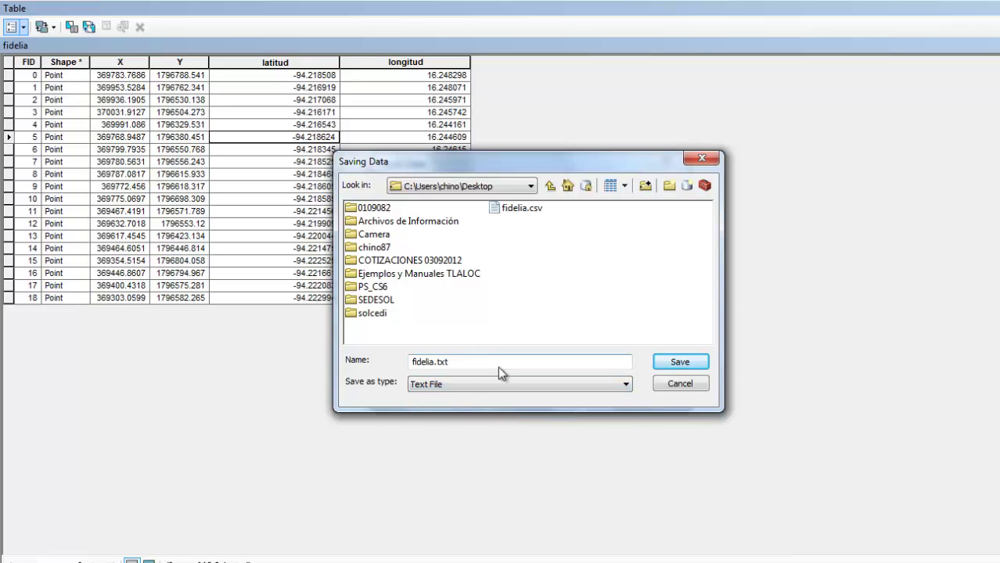
click(674, 364)
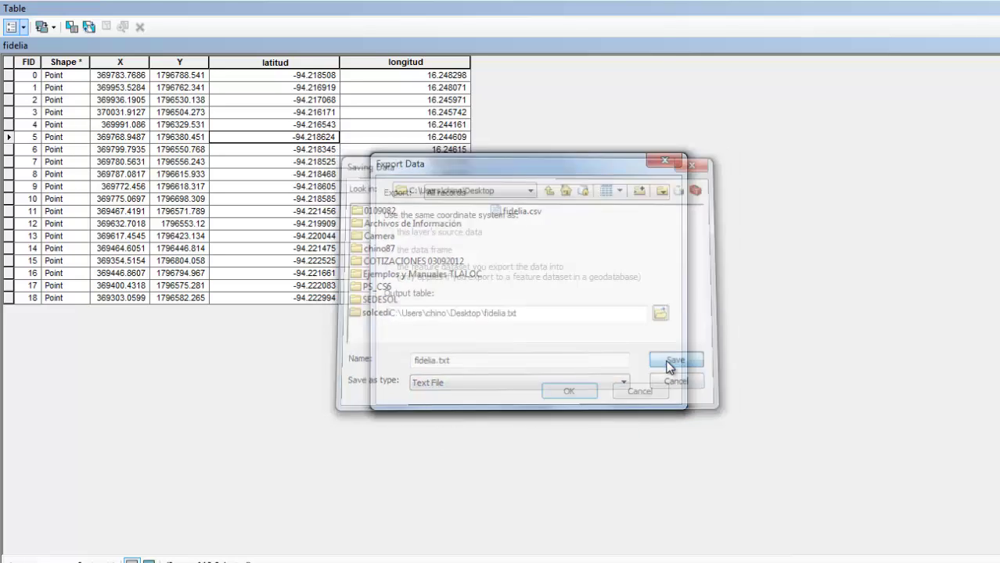
click(554, 389)
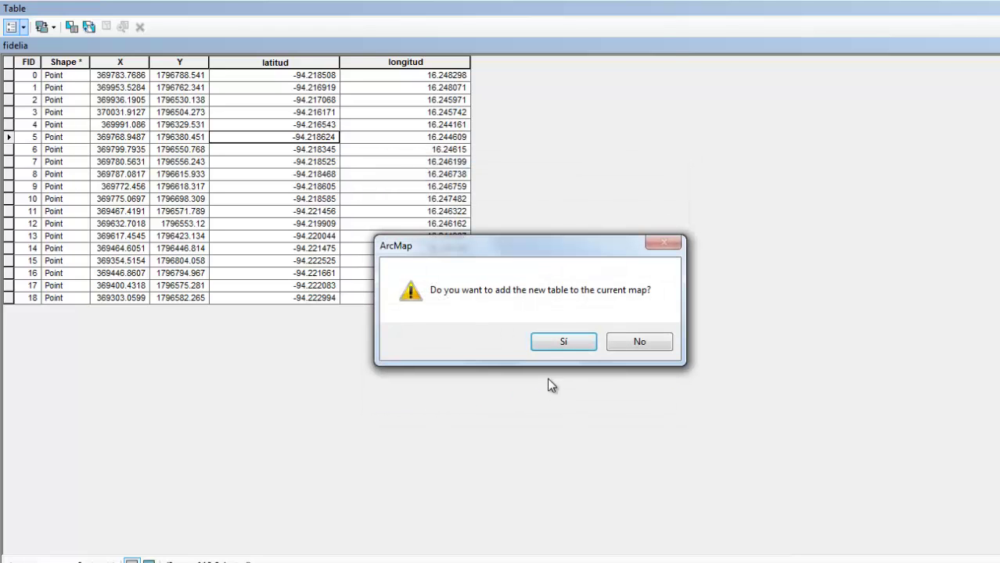
click(657, 342)
On the desktop, change the extension of fidelia.txt to csv, accepting the alternative name fidelia (2).csv.
key(super+d)
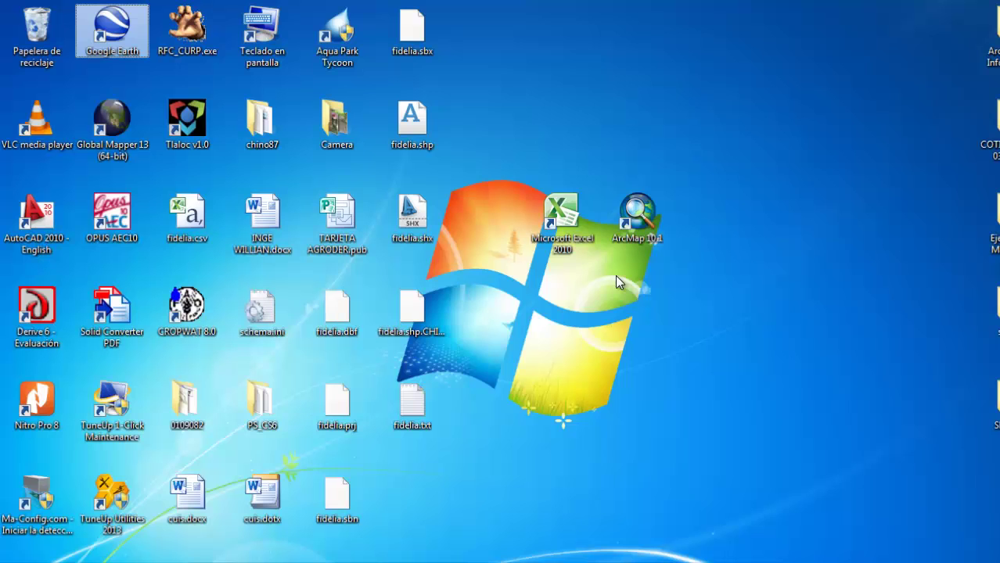
click(414, 432)
click(416, 423)
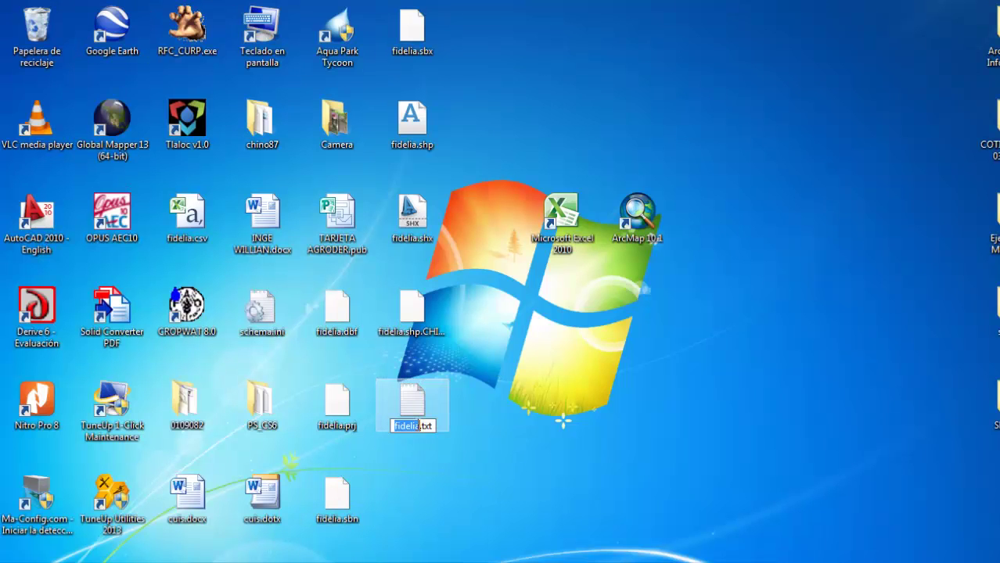
click(421, 426)
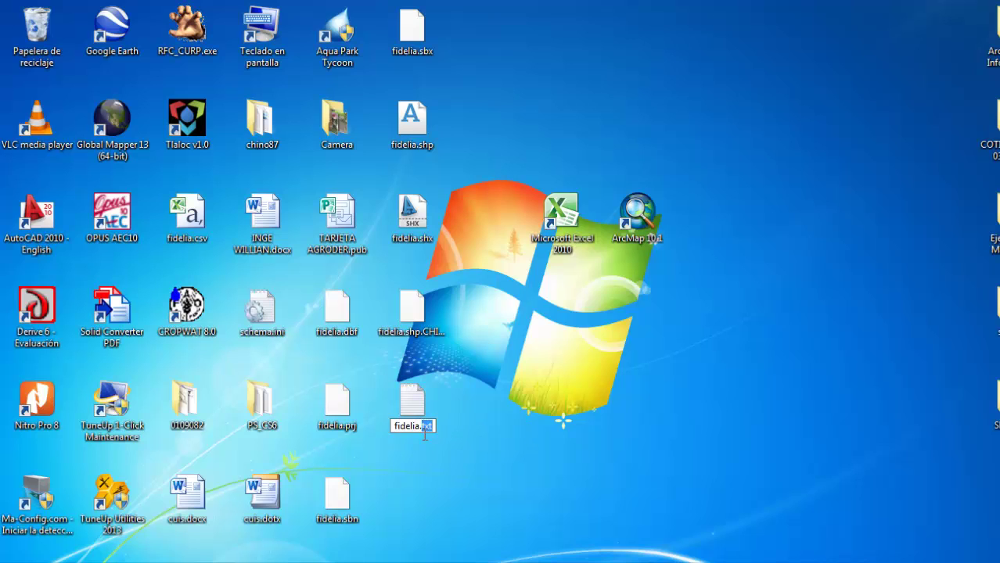
text(csv)
click(467, 439)
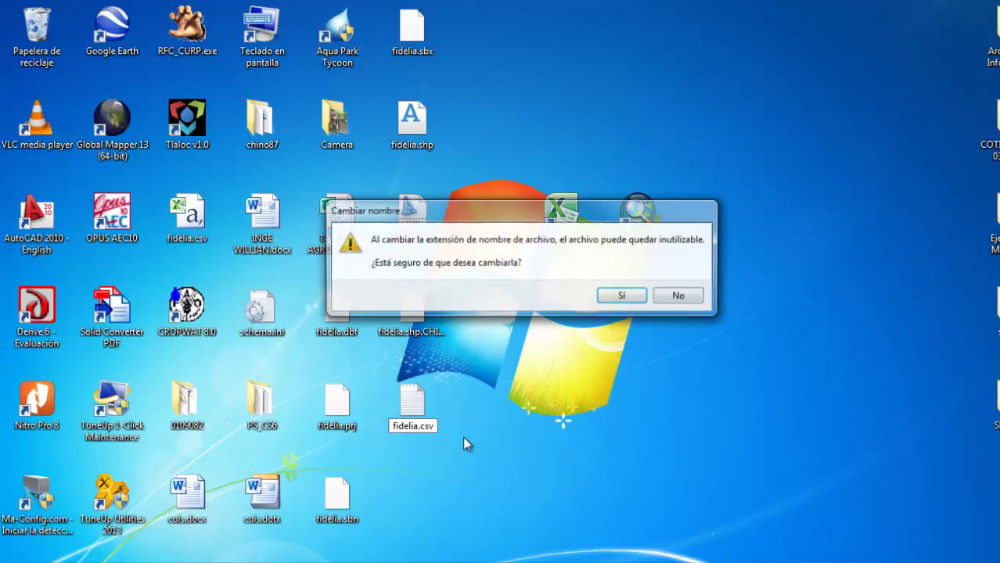
click(616, 291)
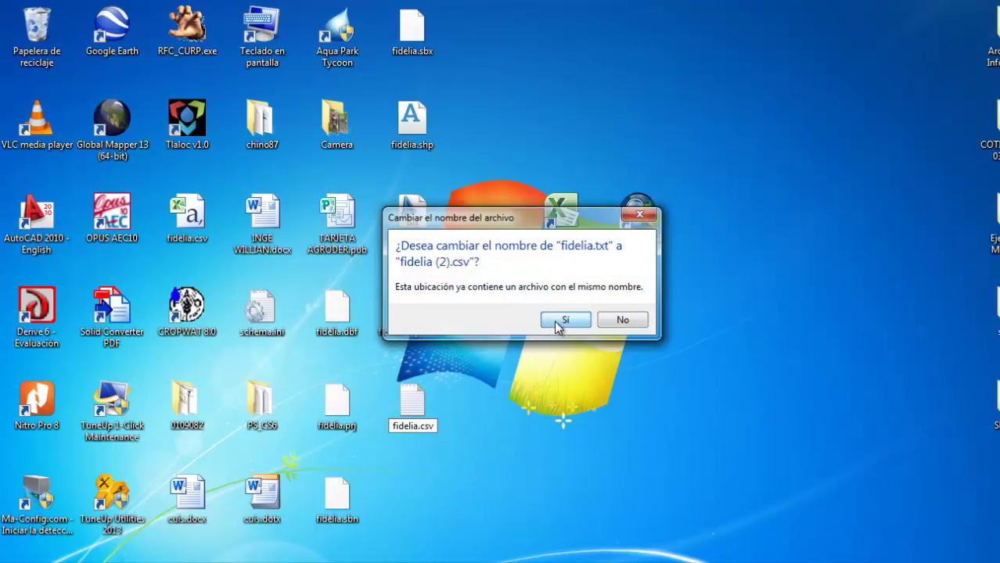
click(564, 321)
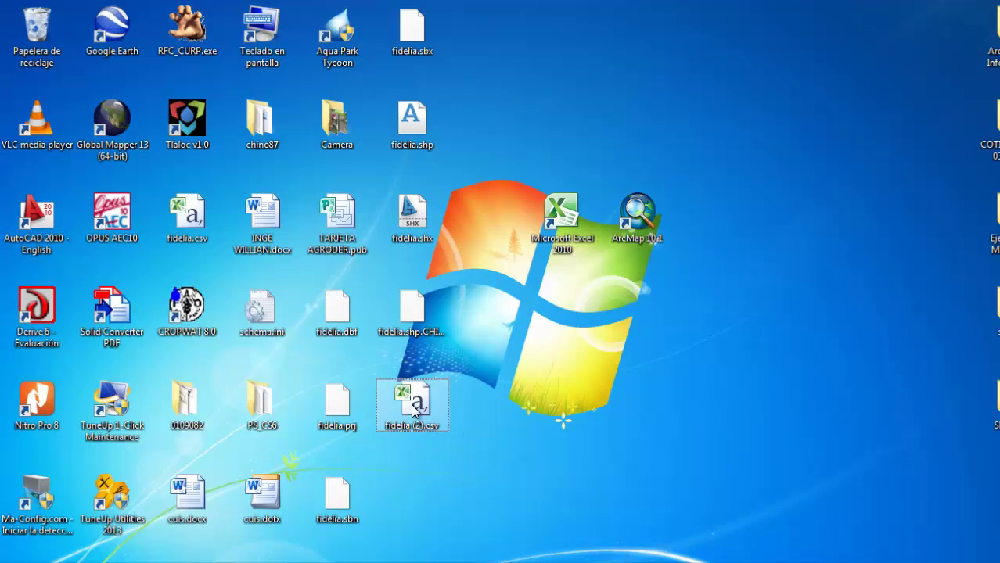
Open fidelia (2).csv in Excel and swap the values of the latitud and longitud columns in rows 2 to 20.
double_click(412, 406)
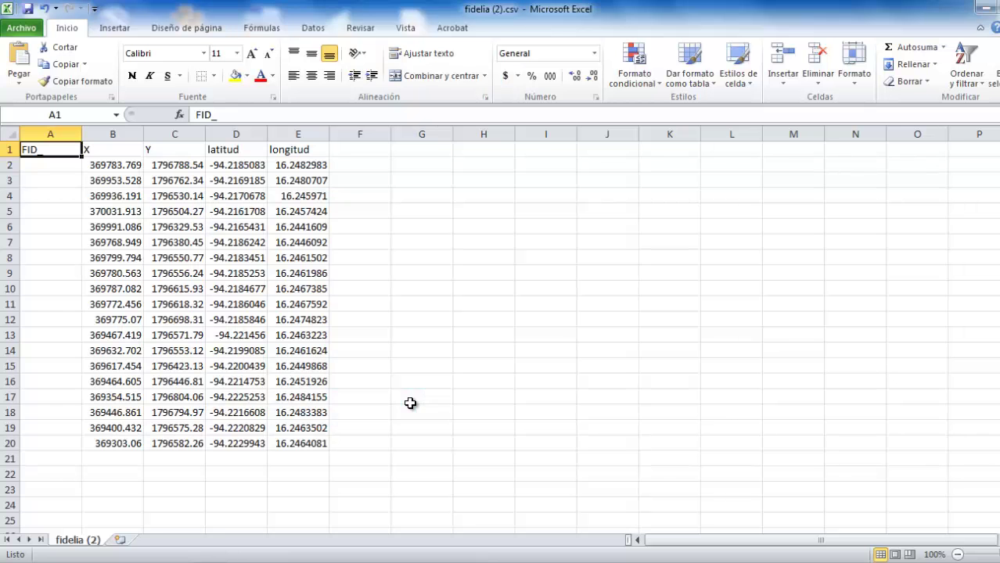
click(364, 348)
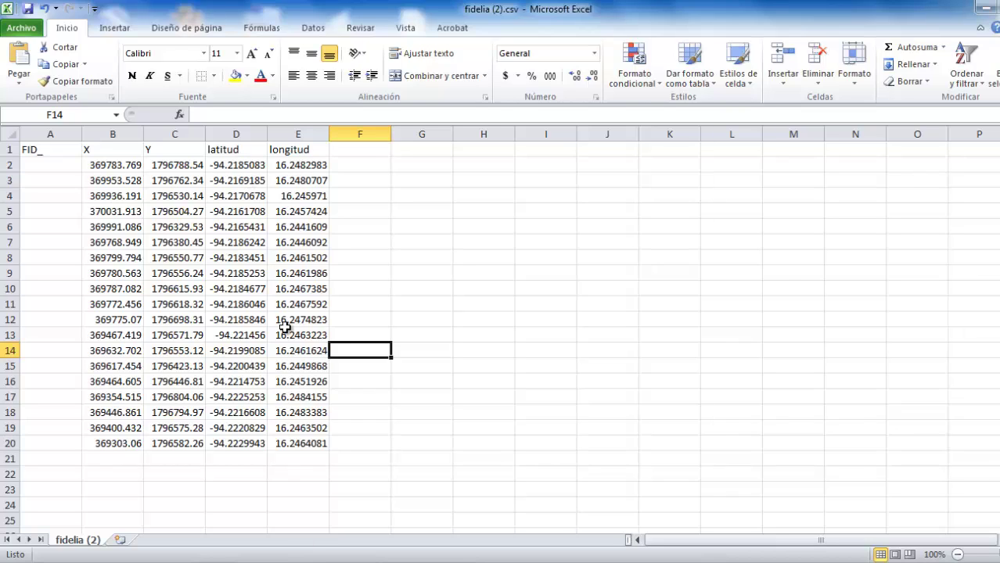
click(236, 166)
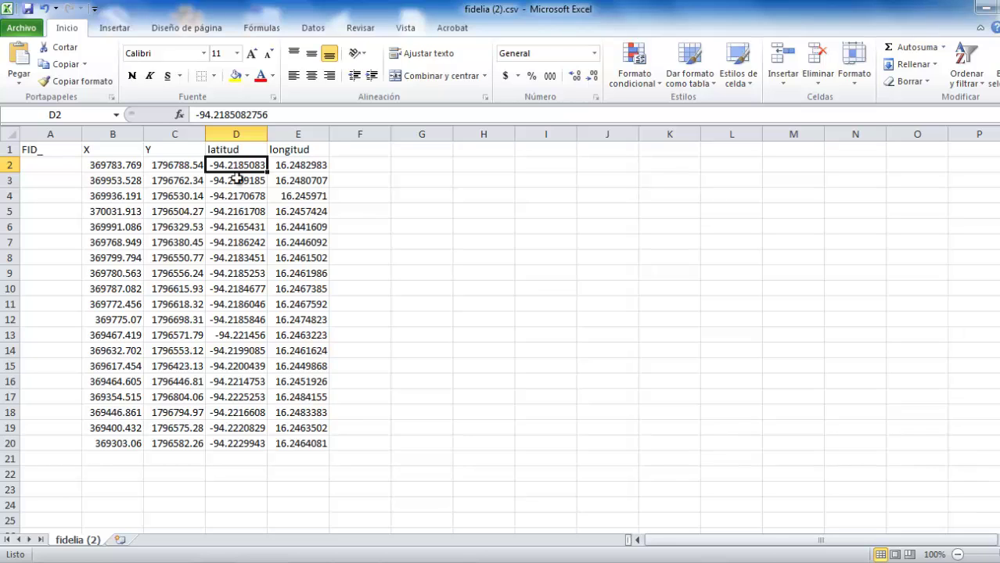
drag(236, 167, 241, 452)
drag(267, 398, 352, 401)
drag(286, 165, 360, 444)
drag(267, 417, 241, 406)
click(360, 412)
Review the swapped latitud and longitud values in D2:E20.
drag(221, 169, 230, 445)
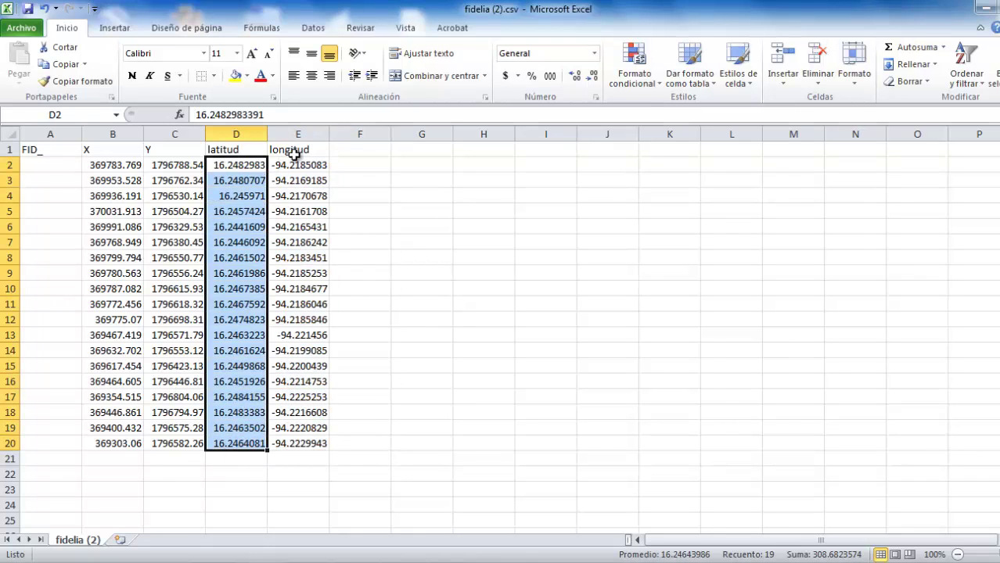
drag(293, 165, 293, 443)
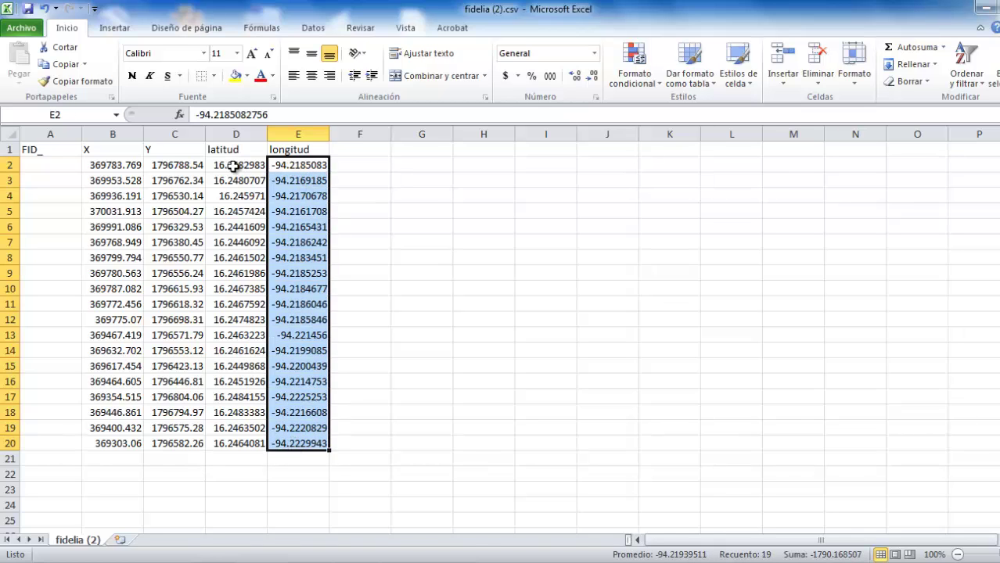
drag(235, 168, 298, 439)
click(346, 431)
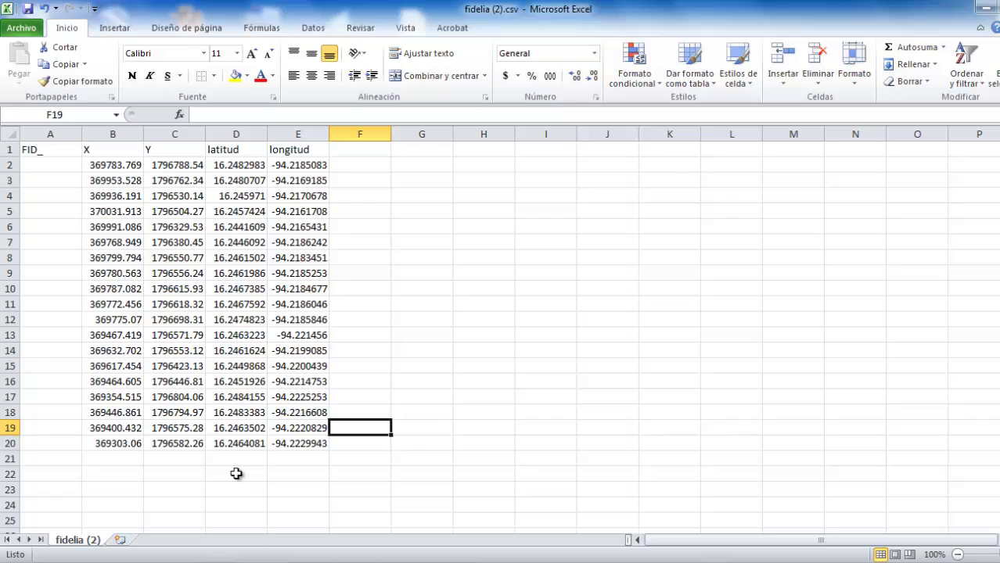
click(323, 468)
In Windows Explorer's folder options, enable hiding file extensions for known file types and apply the setting.
key(super+e)
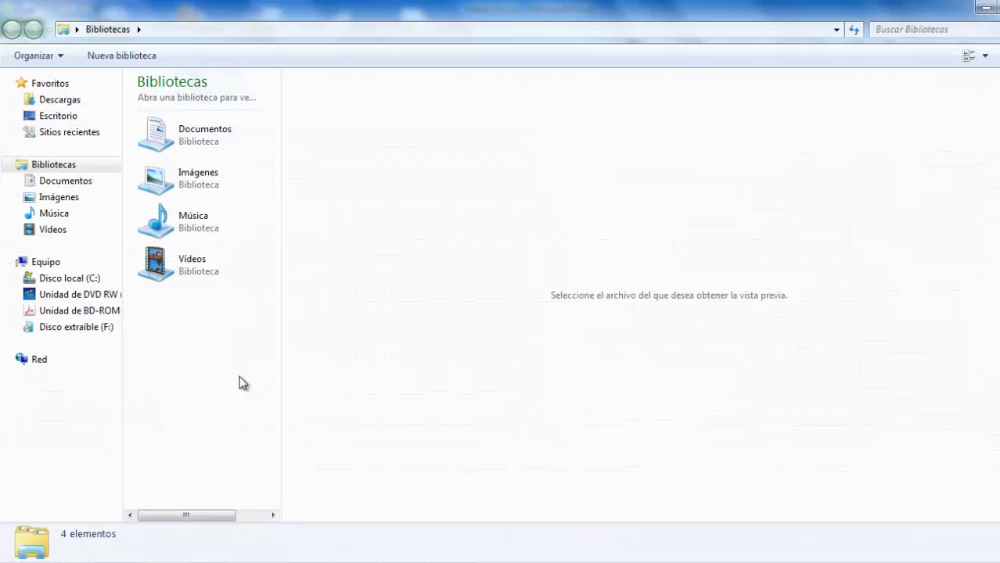
key(super+e)
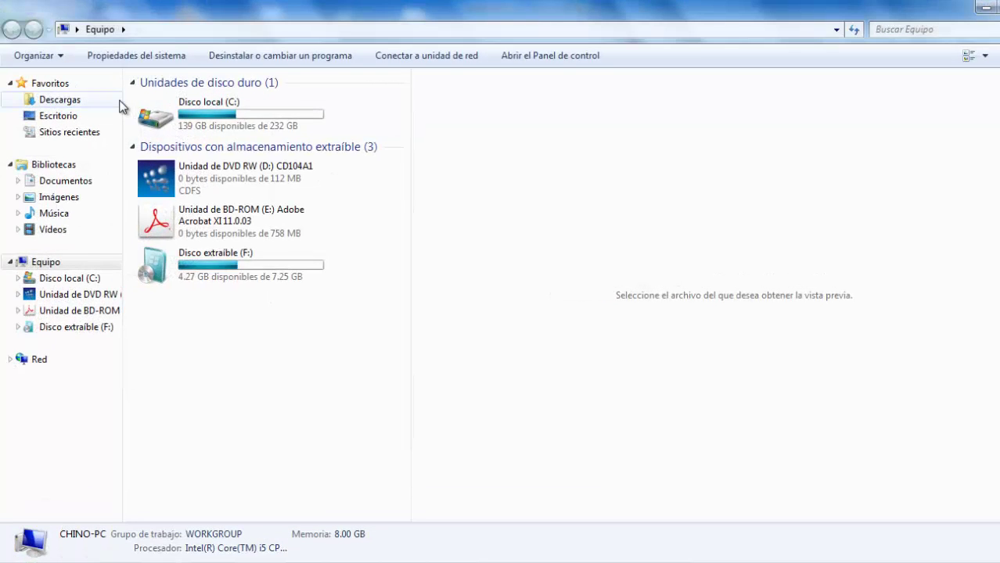
click(60, 57)
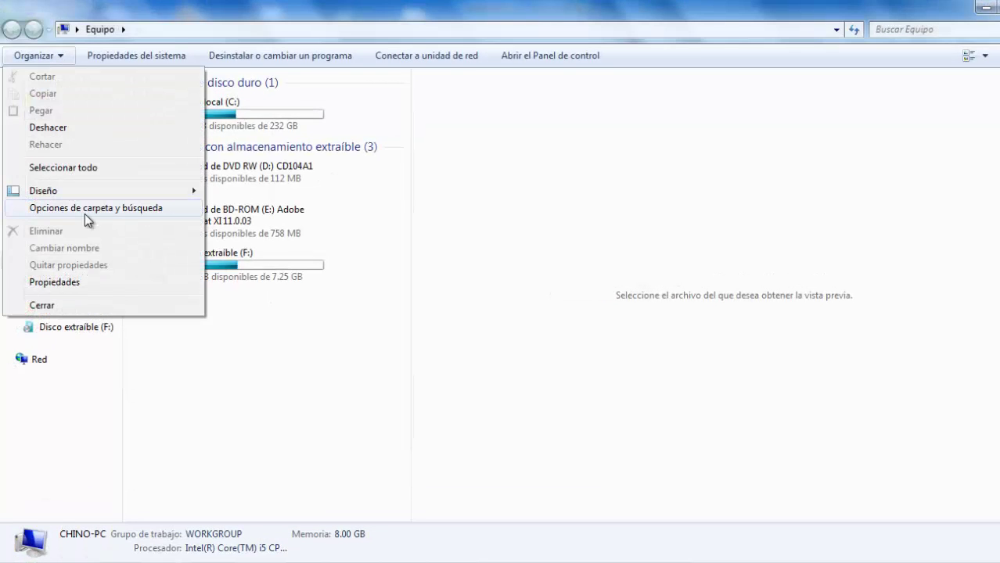
click(121, 210)
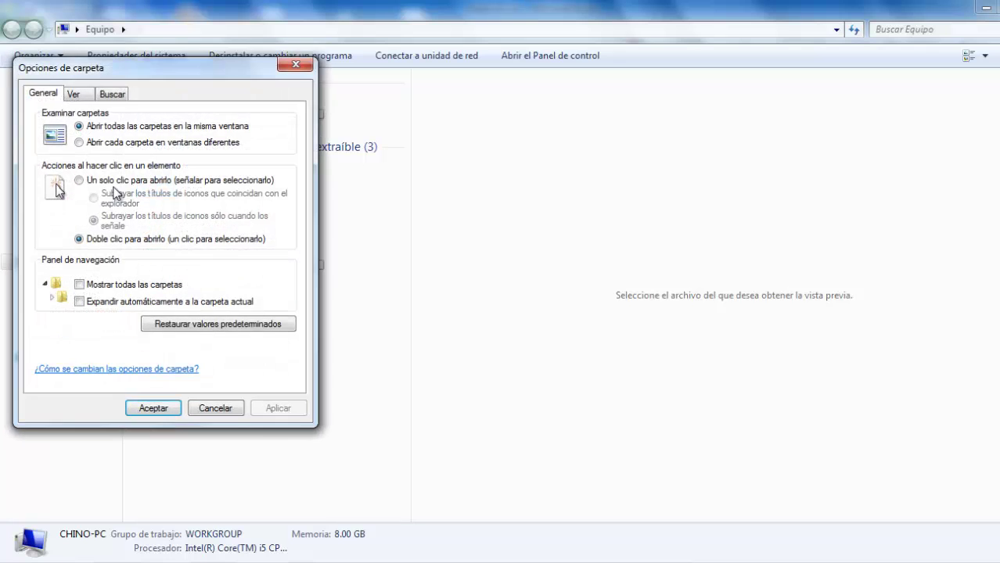
click(76, 94)
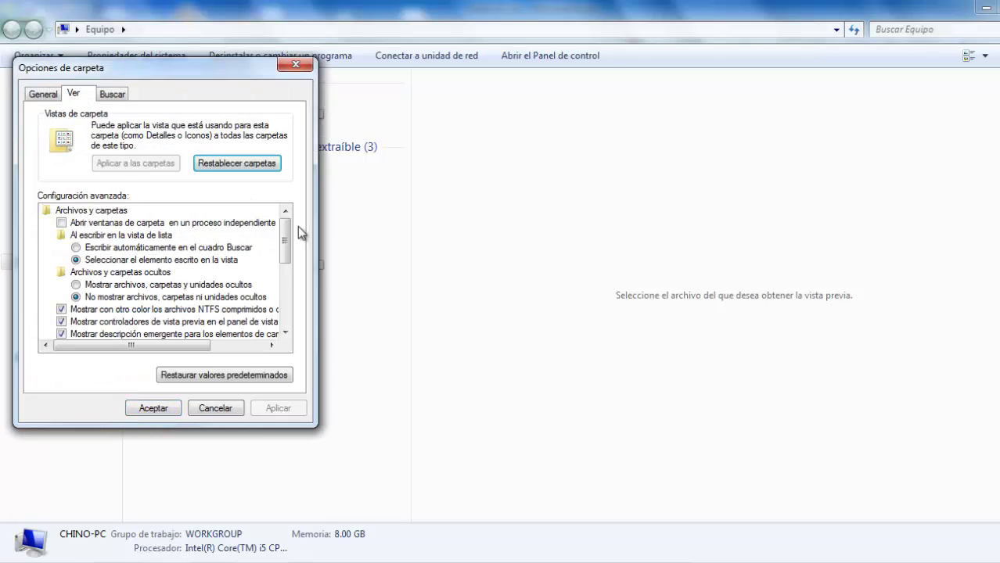
drag(284, 239, 289, 270)
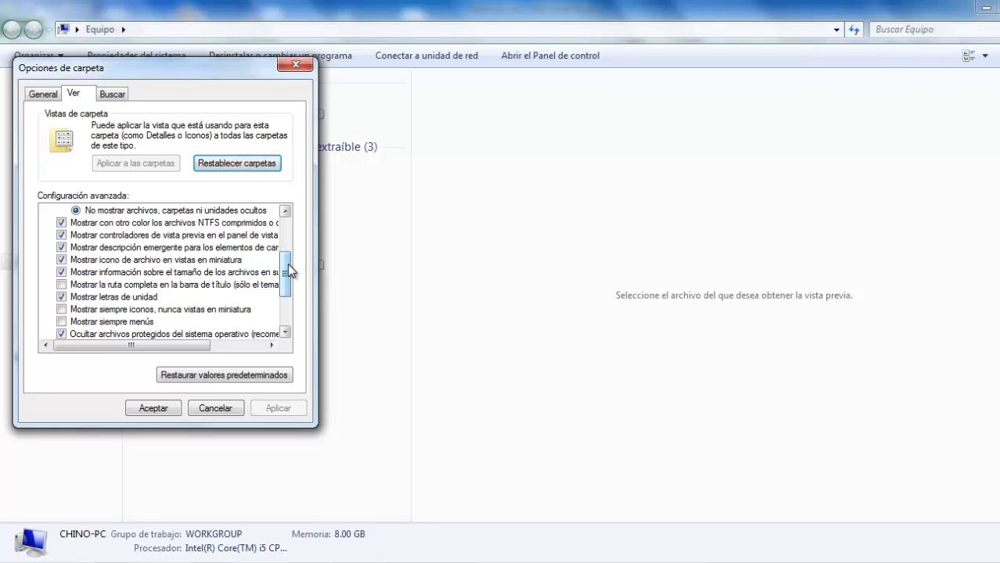
scroll(288, 258, down, 1)
scroll(288, 274, down, 1)
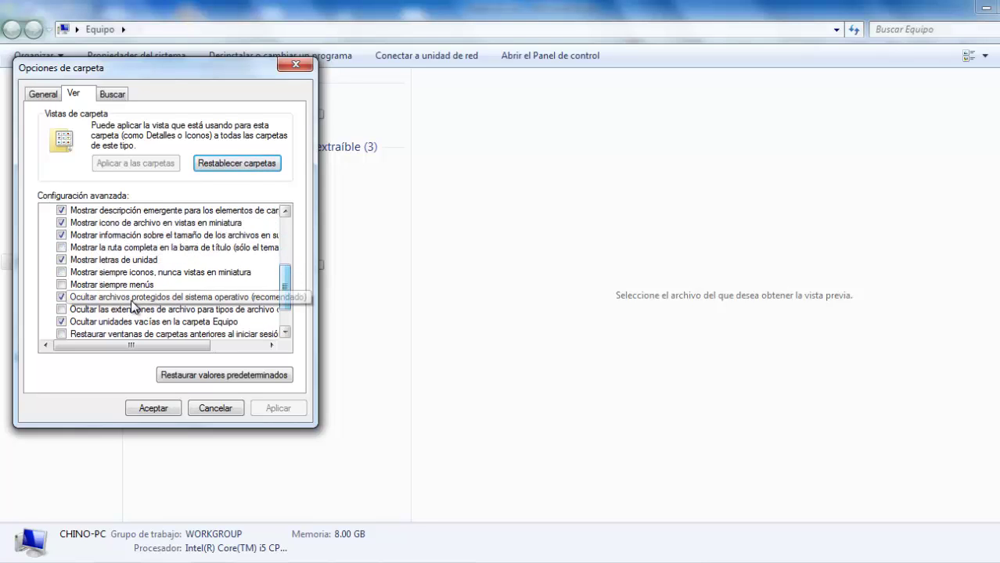
click(62, 310)
click(266, 405)
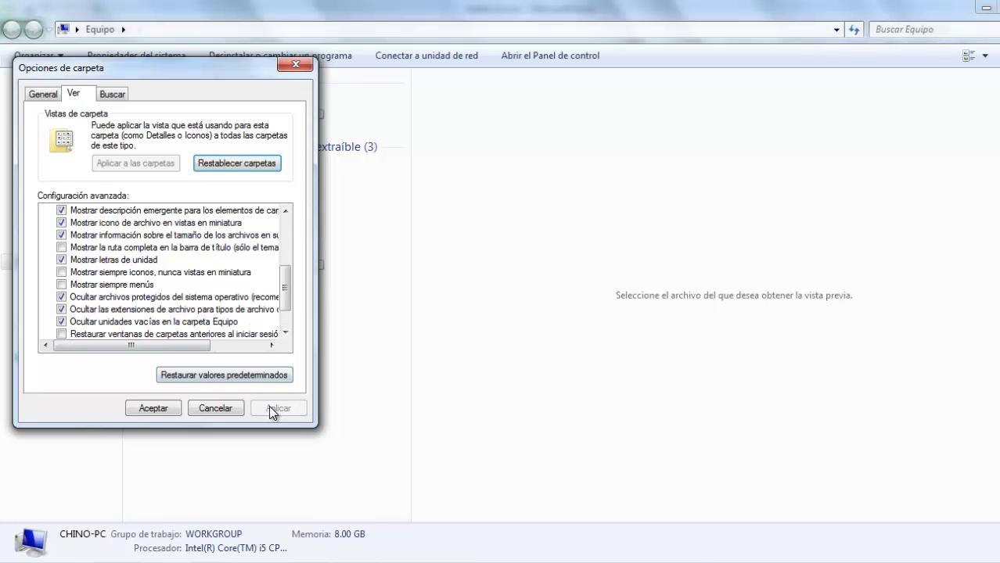
Return to the desktop and check how the fidelia (2) file name is displayed, leaving it unchanged.
key(super+d)
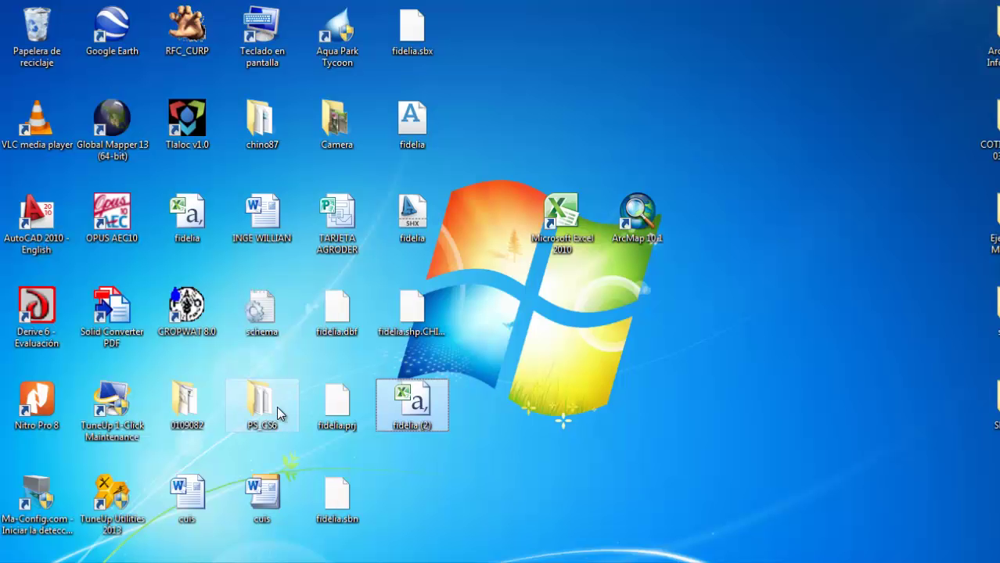
click(418, 426)
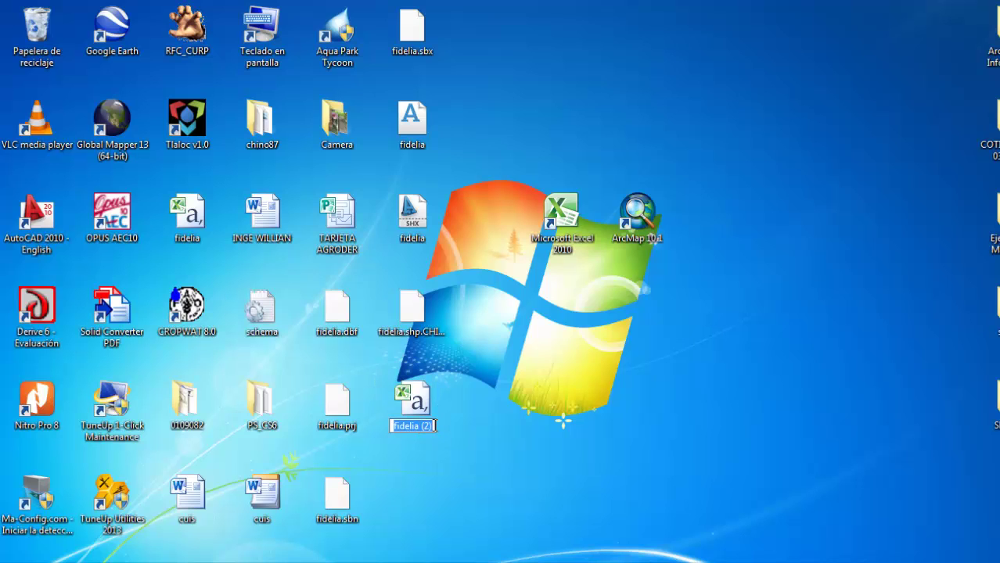
key(Escape)
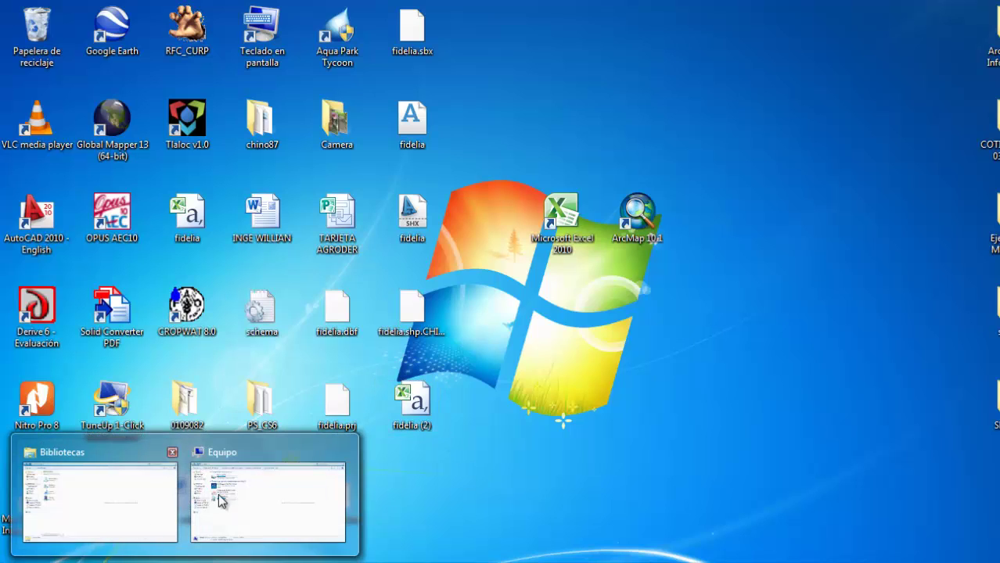
Disable hiding extensions for known file types in the folder options, apply it, and check the name of fidelia (2).csv on the desktop.
click(225, 503)
click(75, 314)
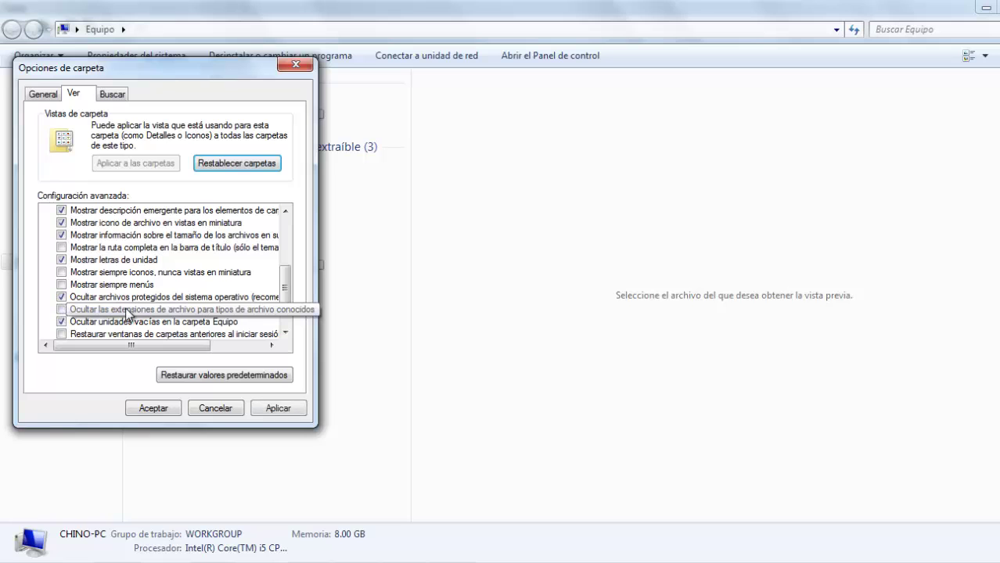
click(277, 408)
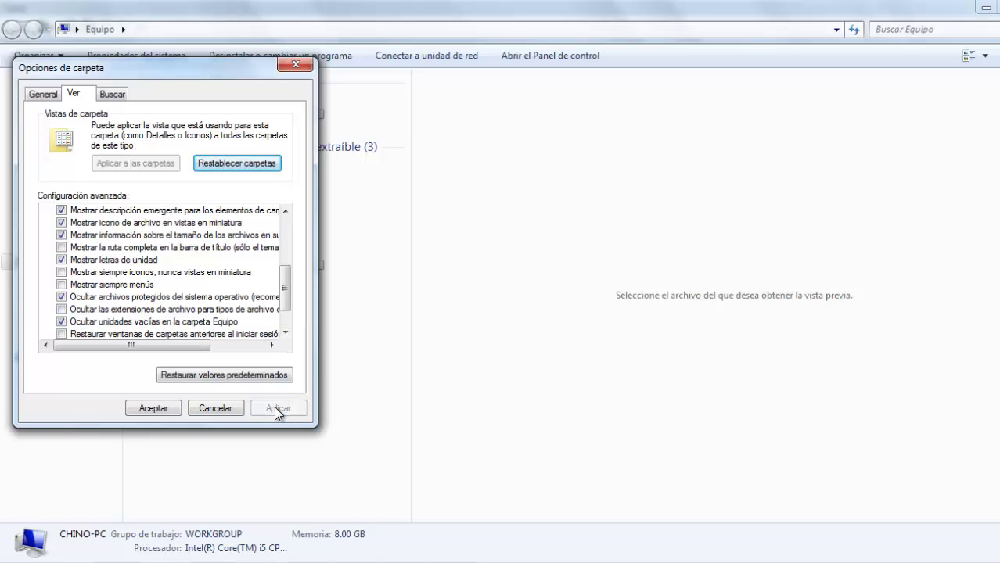
click(153, 408)
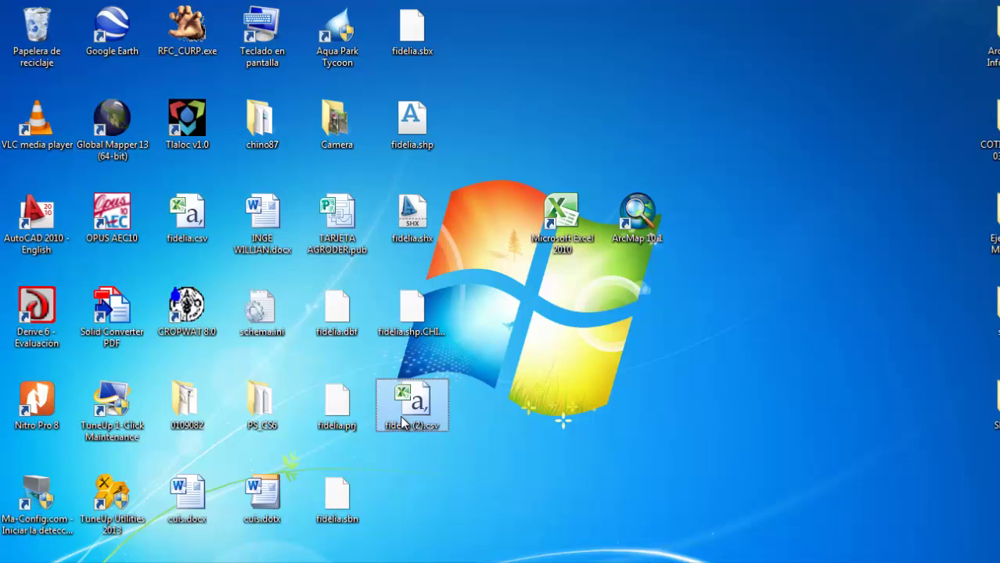
click(410, 426)
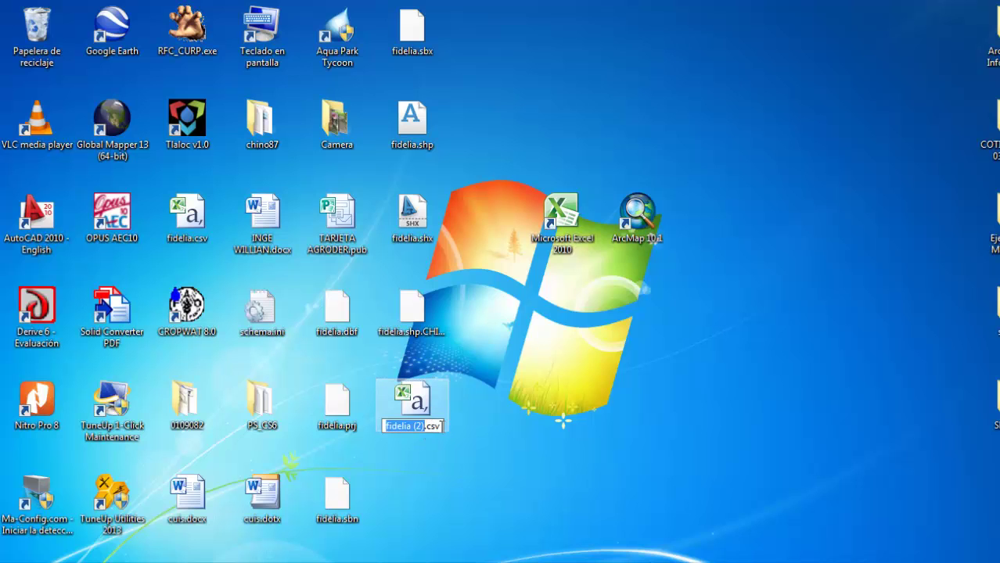
key(Escape)
Switch to fidelia (2).csv in Excel and copy the latitud and longitud values in D2:E20.
mouse_move(308, 561)
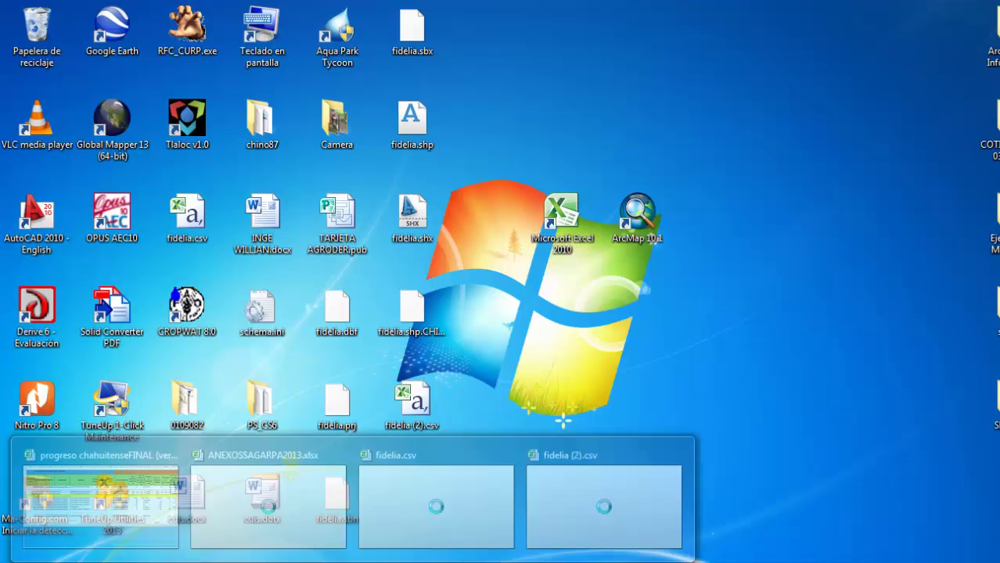
click(550, 512)
click(341, 412)
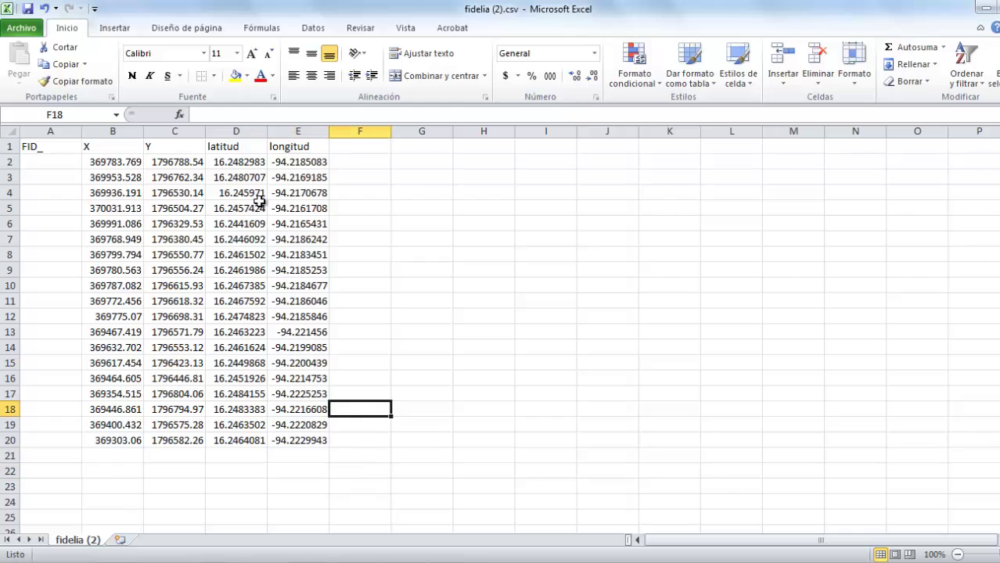
click(436, 397)
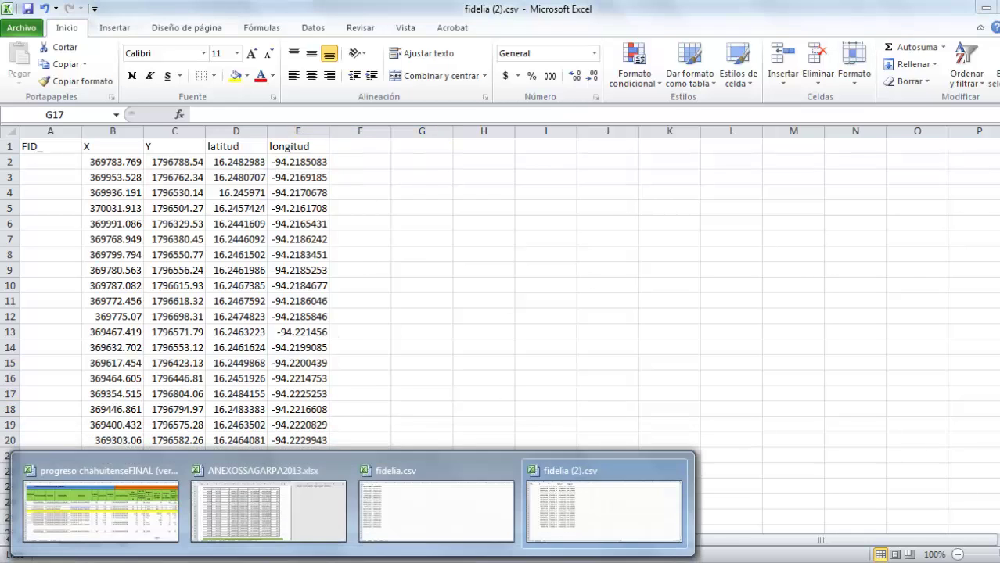
click(612, 503)
drag(237, 162, 292, 437)
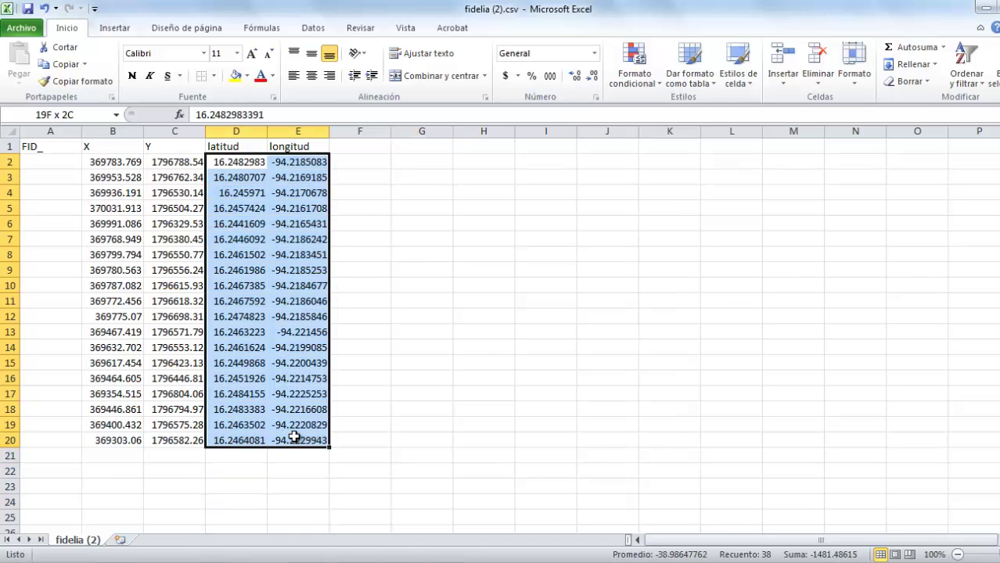
right_click(293, 437)
click(341, 79)
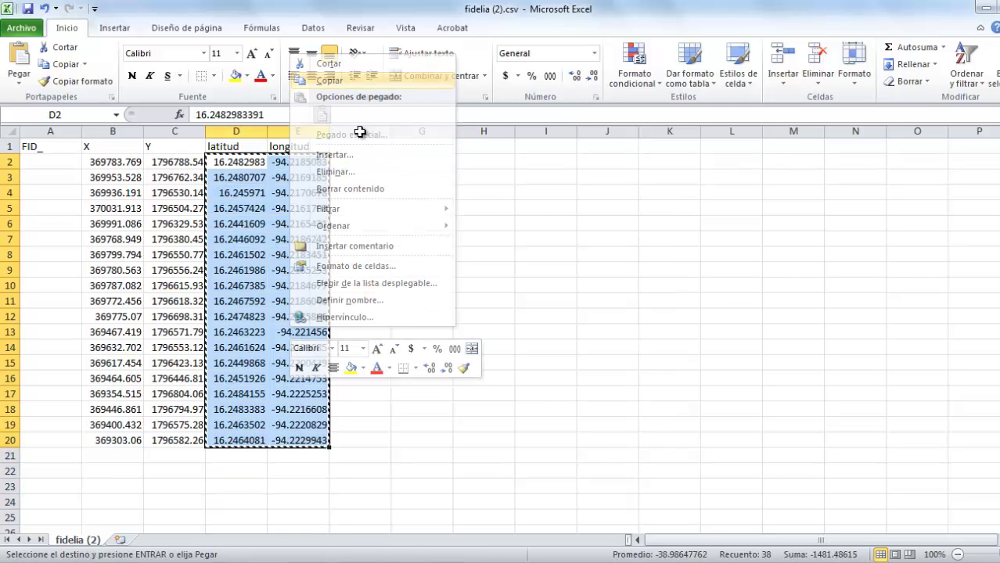
In ANEXOSSAGARPA2013.xlsx, preview the paste options over G4:H22 and review the LATITUD and LONGITUD columns of the construction table.
mouse_move(333, 560)
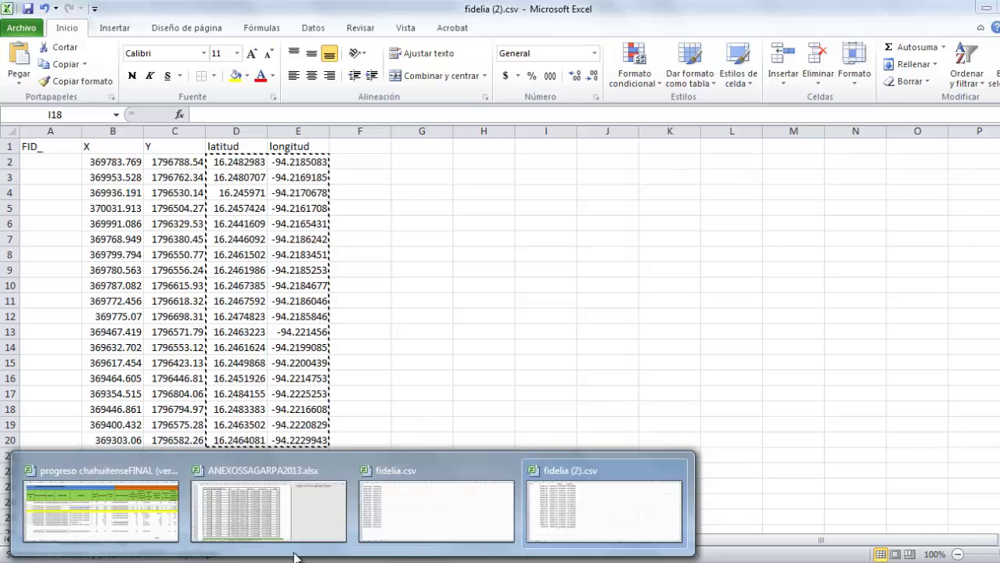
click(268, 505)
click(416, 308)
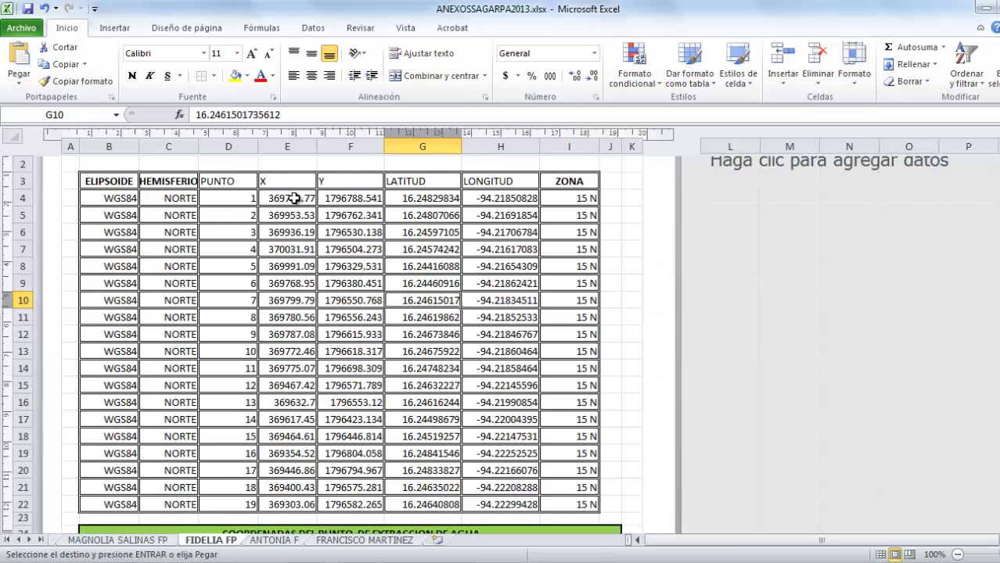
drag(409, 198, 500, 505)
right_click(451, 358)
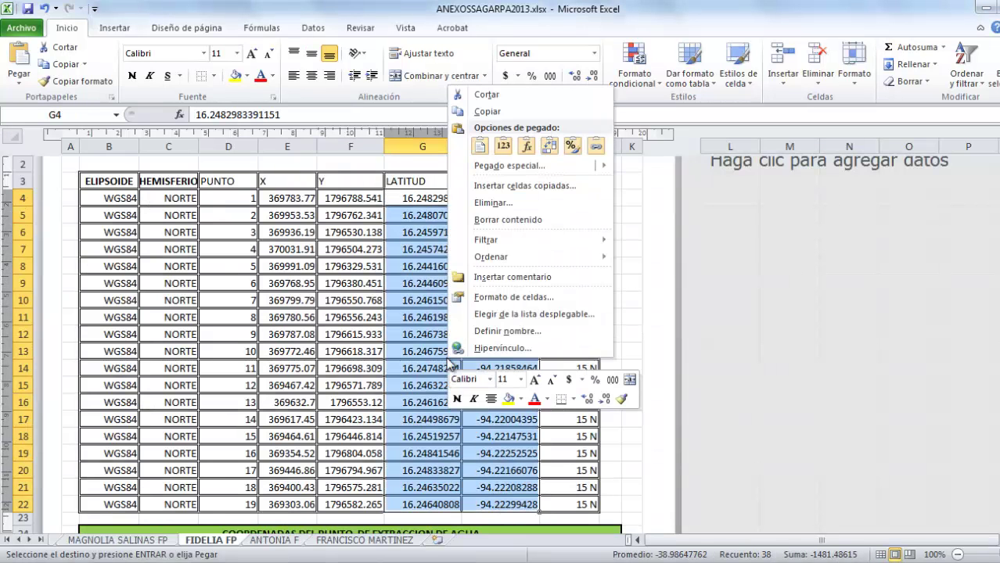
click(478, 148)
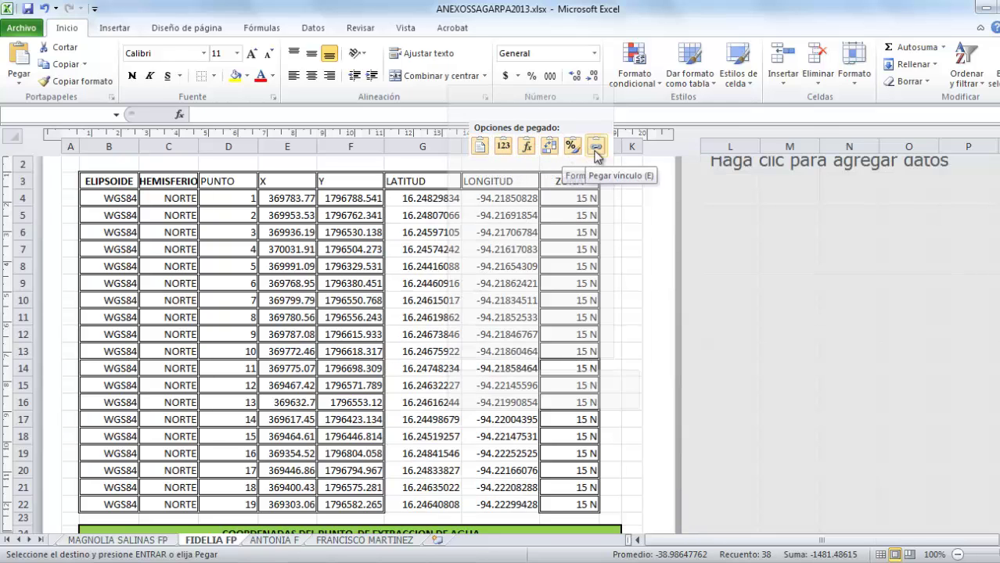
click(561, 467)
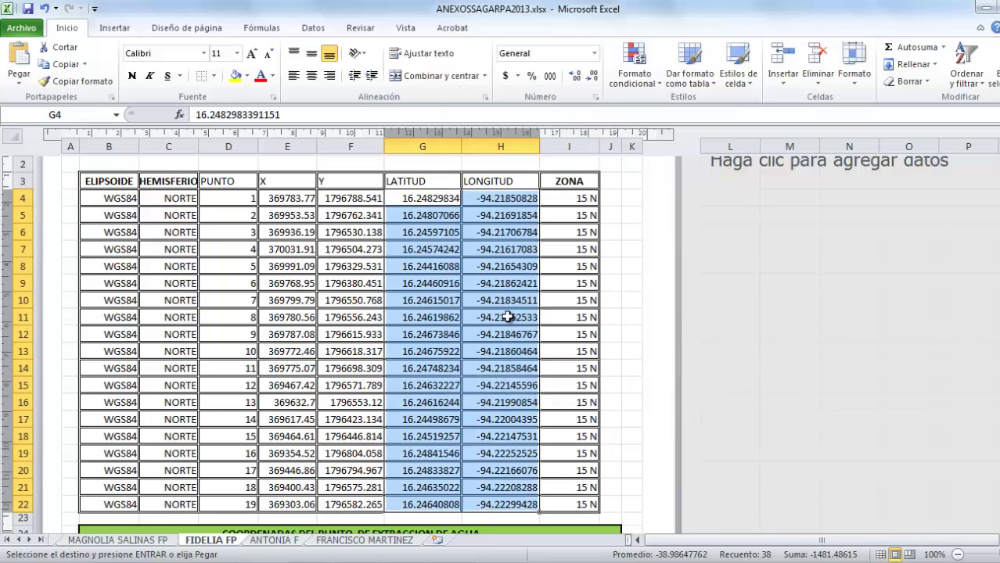
click(485, 295)
scroll(467, 457, down, 1)
scroll(467, 460, up, 3)
click(415, 281)
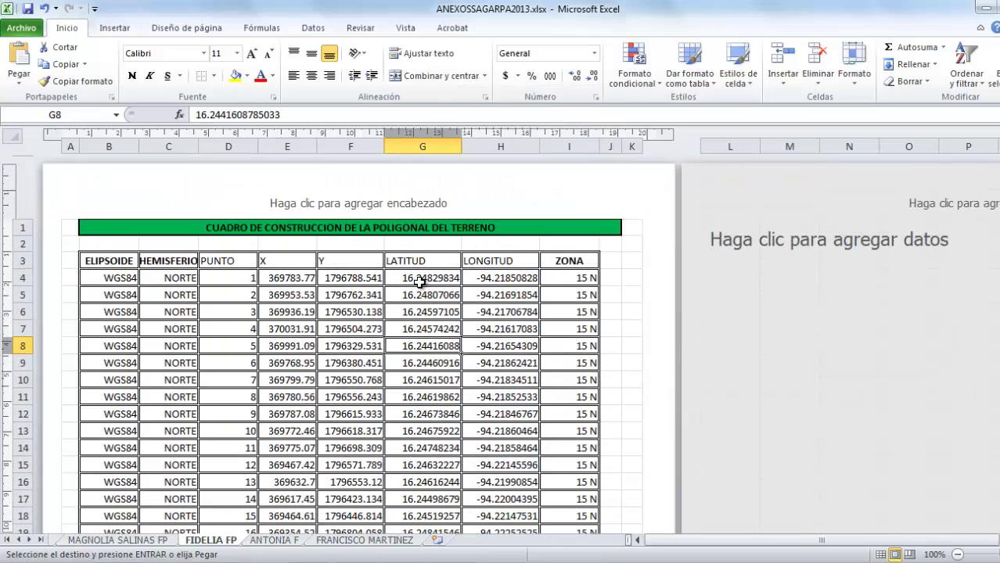